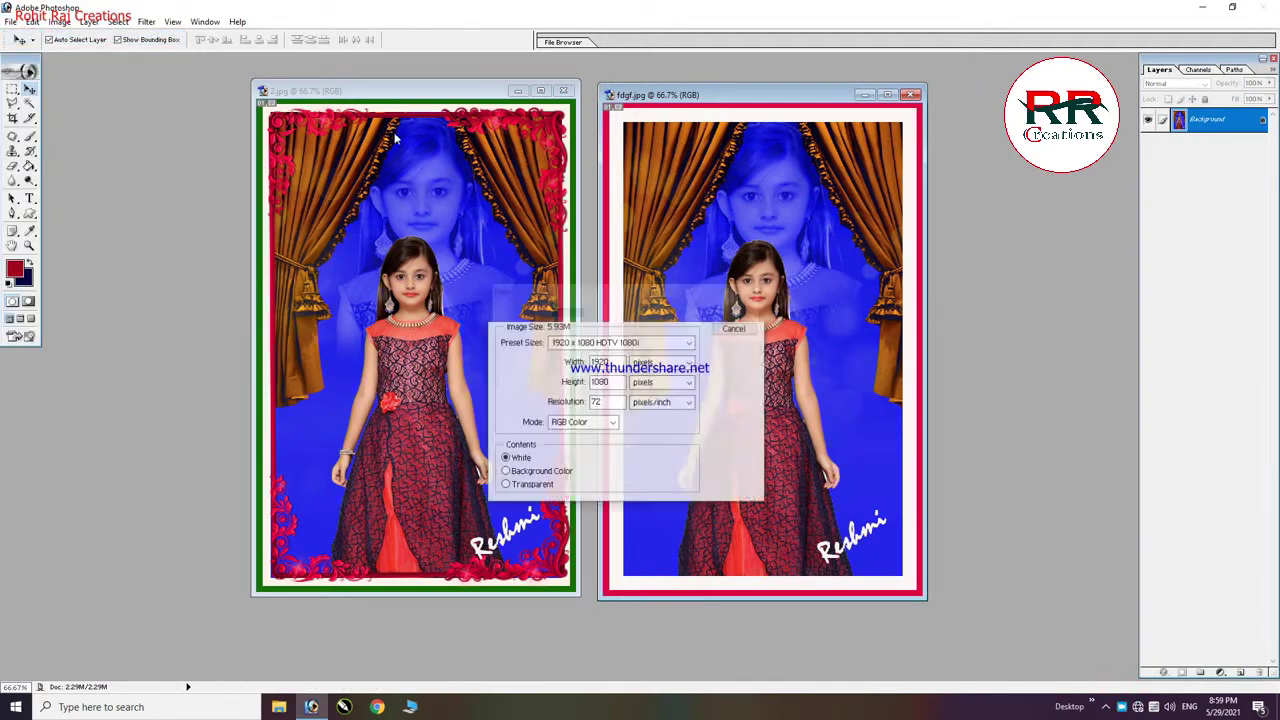
Create Untitled-1 from the 5 x 7 inch preset at 200 pixels/inch, placed beside the photos.
{"action": "left_click", "coordinate": [632, 343]}
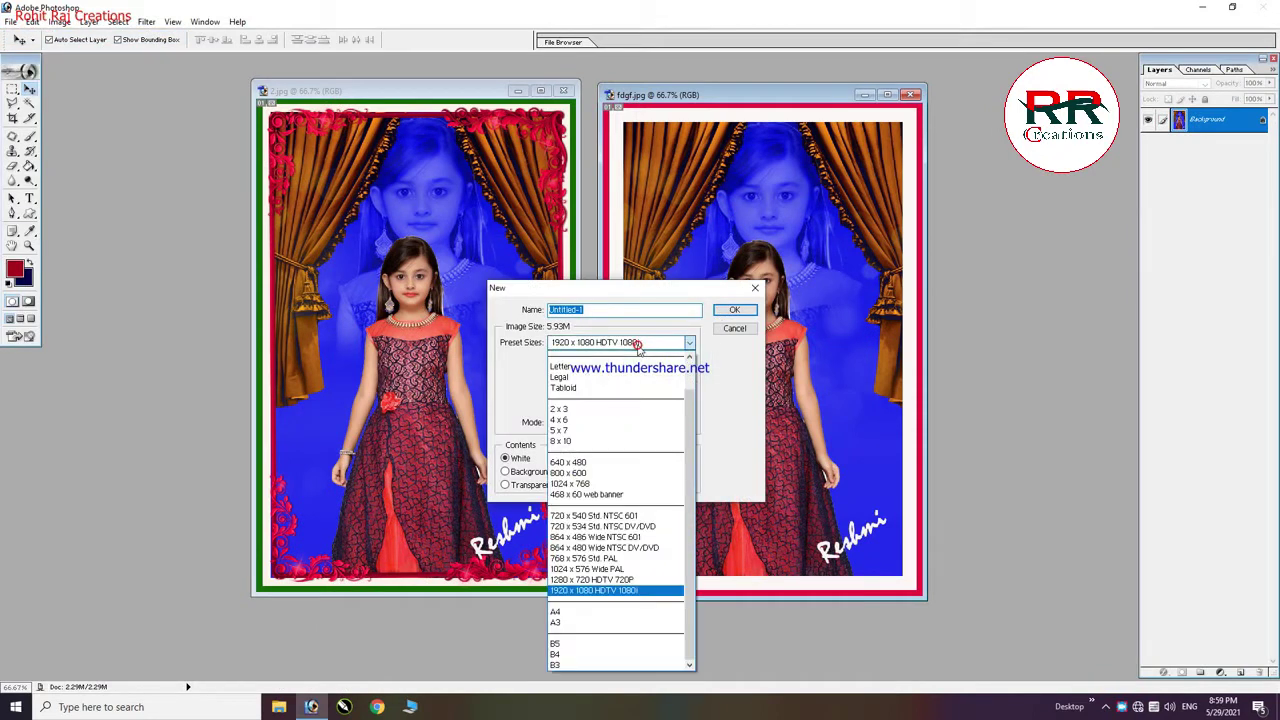
{"action": "left_click", "coordinate": [585, 434]}
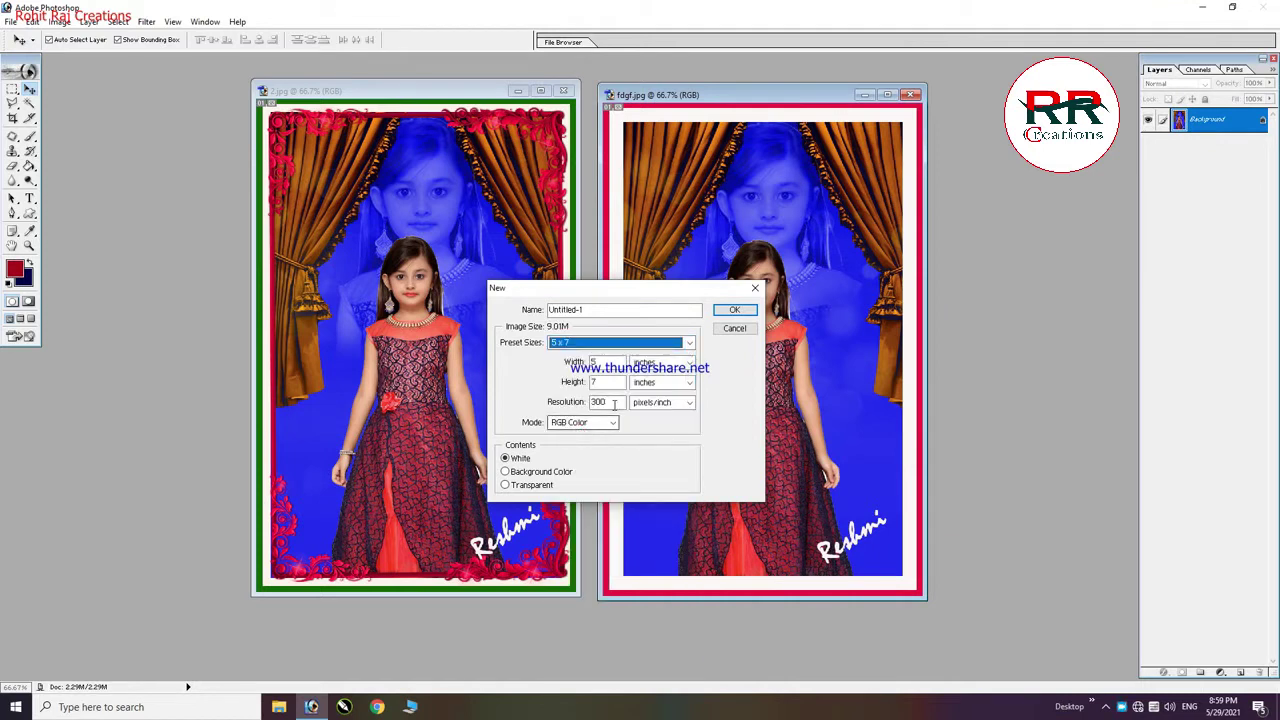
{"action": "double_click", "coordinate": [614, 402]}
{"action": "type", "text": "200"}
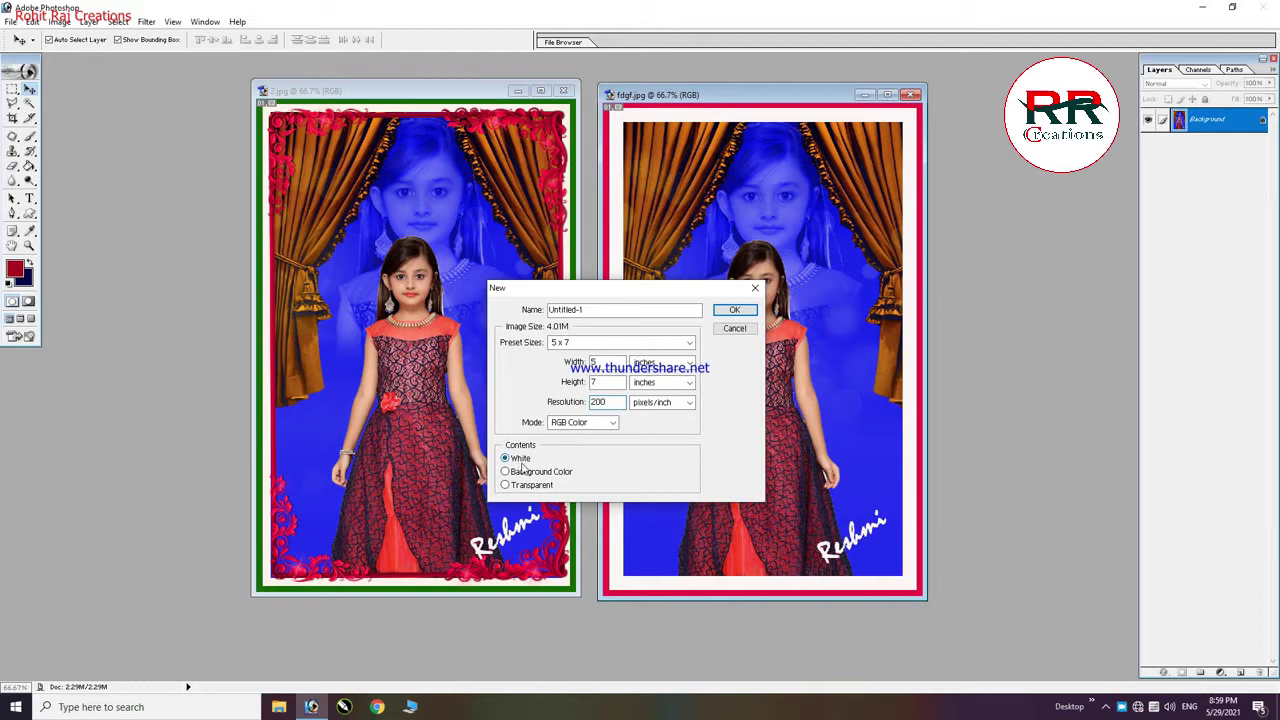
{"action": "left_click", "coordinate": [740, 311]}
{"action": "mouse_move", "coordinate": [206, 103]}
{"action": "left_mouse_down"}
{"action": "mouse_move", "coordinate": [722, 90]}
{"action": "mouse_move", "coordinate": [740, 118]}
{"action": "left_mouse_up"}
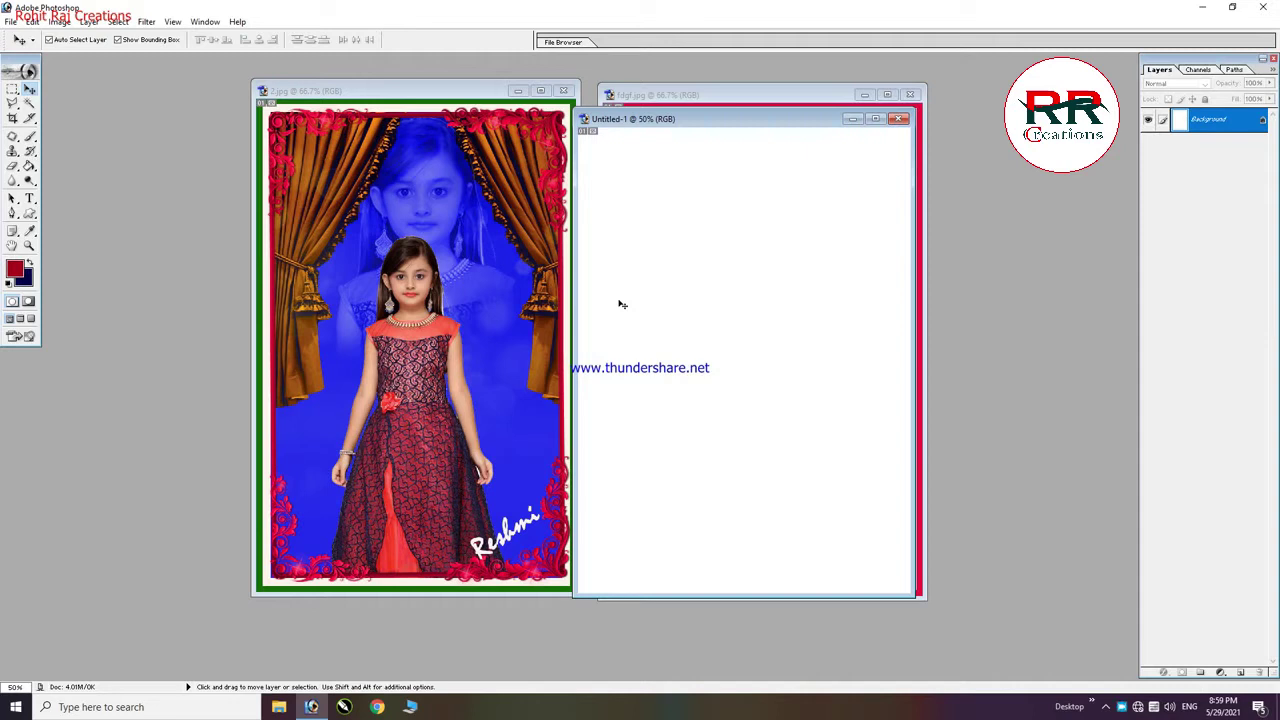
Open the 1 (57) blue bokeh image and dismiss the locked-layer error.
{"action": "left_click", "coordinate": [12, 22]}
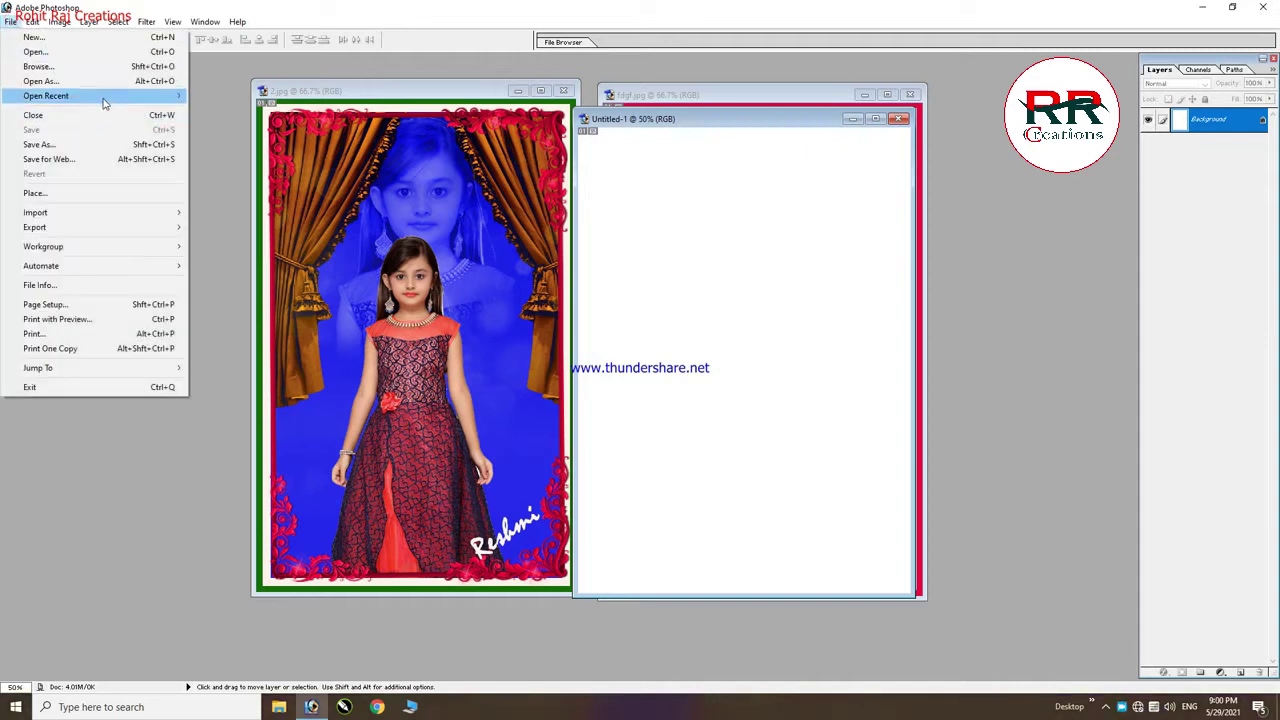
{"action": "left_click", "coordinate": [80, 51]}
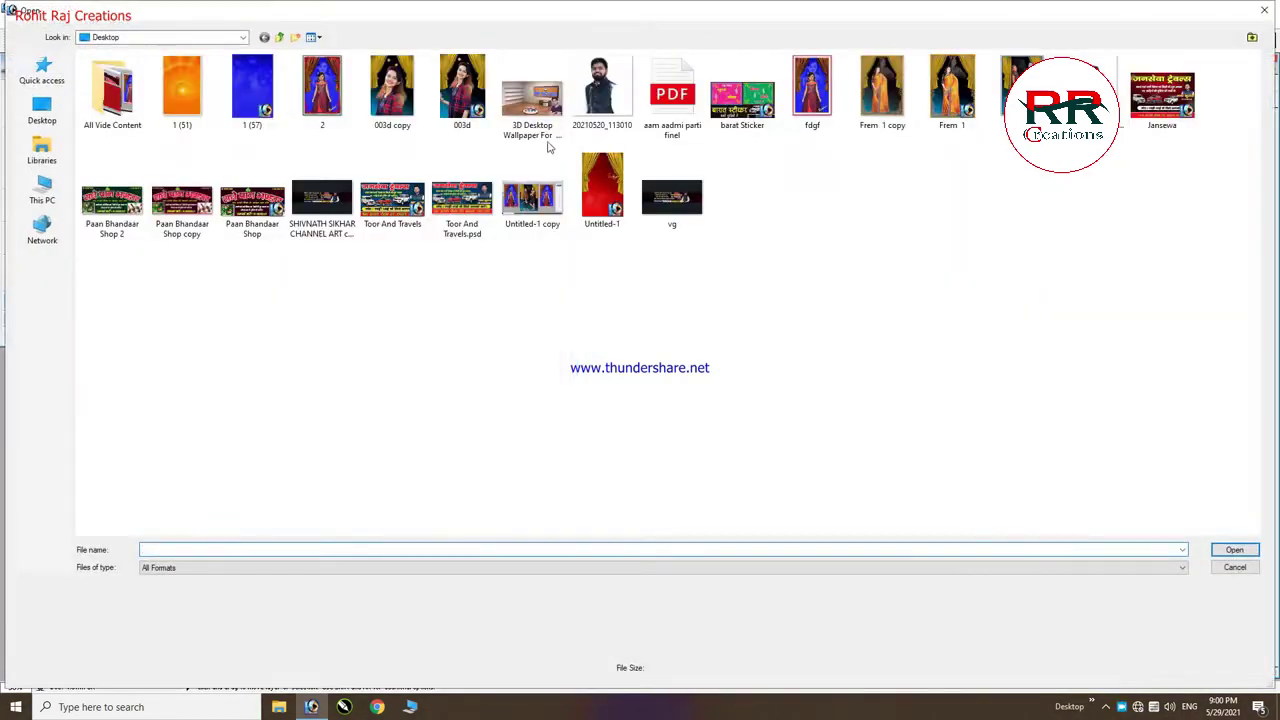
{"action": "double_click", "coordinate": [230, 95]}
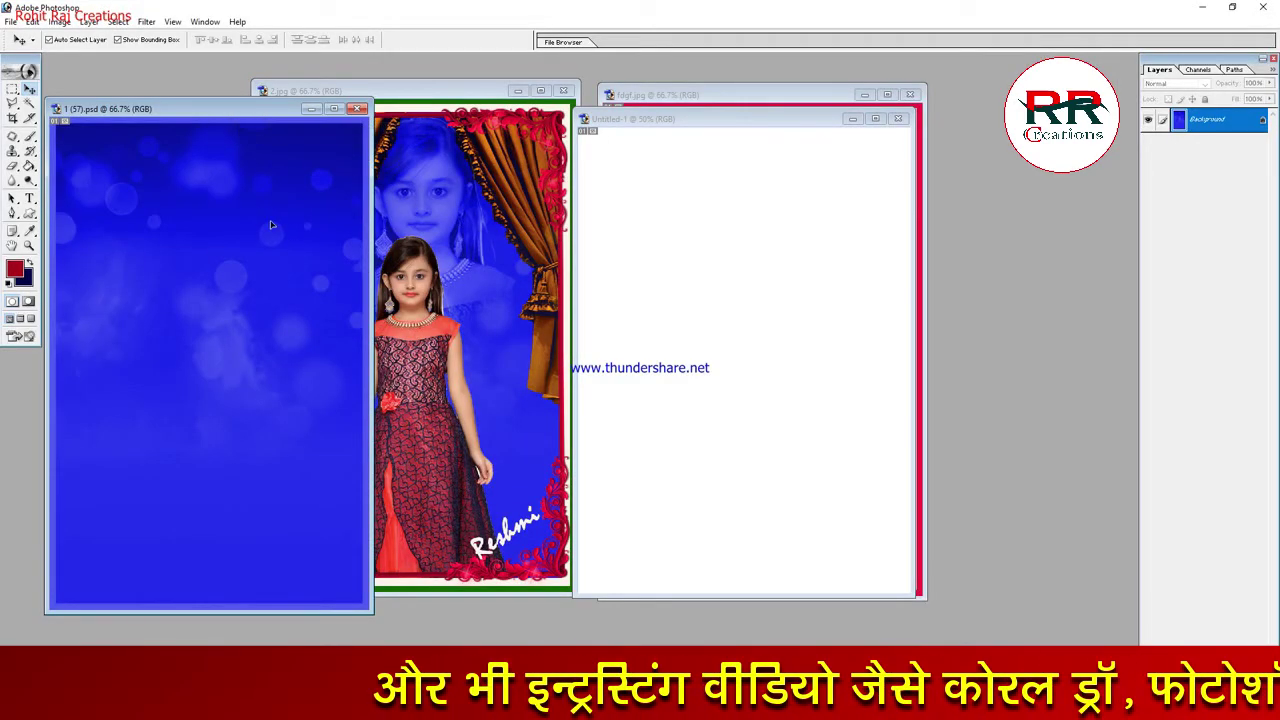
{"action": "left_click_drag", "start_coordinate": [262, 214], "coordinate": [271, 220]}
{"action": "left_click", "coordinate": [648, 266]}
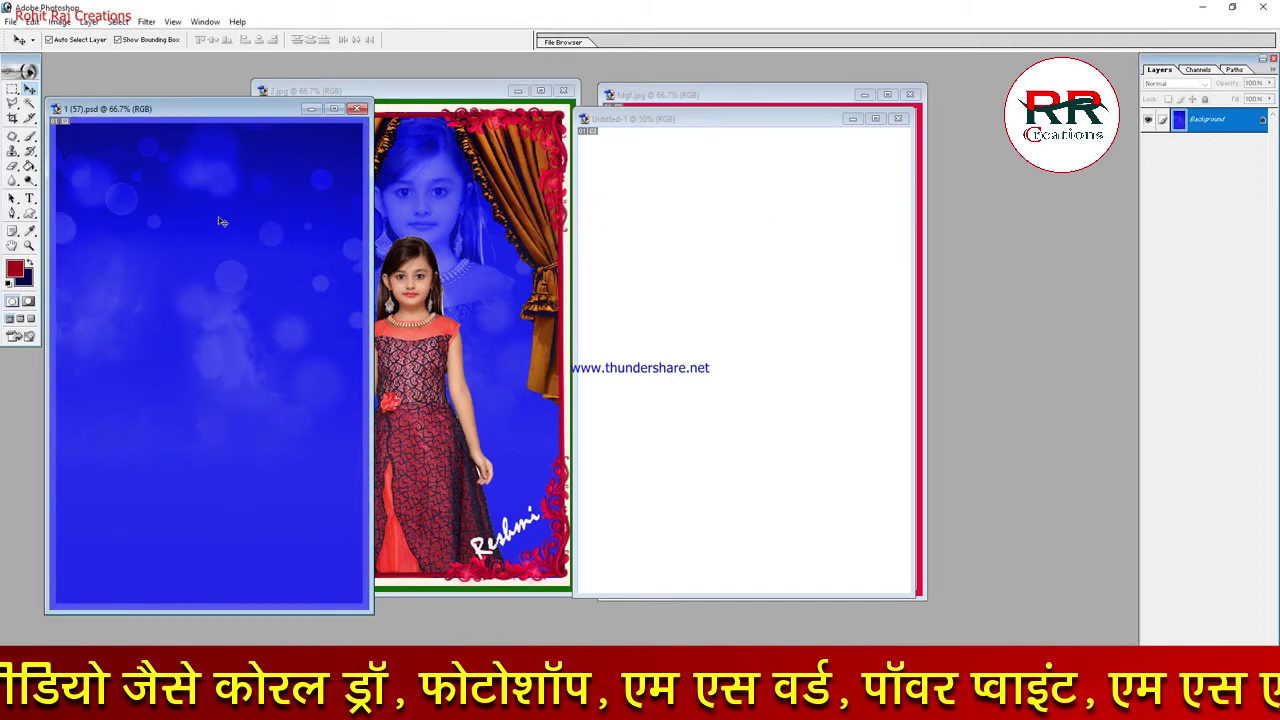
Copy the blue background into Untitled-1 and stretch it over the whole canvas.
{"action": "left_click_drag", "start_coordinate": [249, 223], "coordinate": [754, 266]}
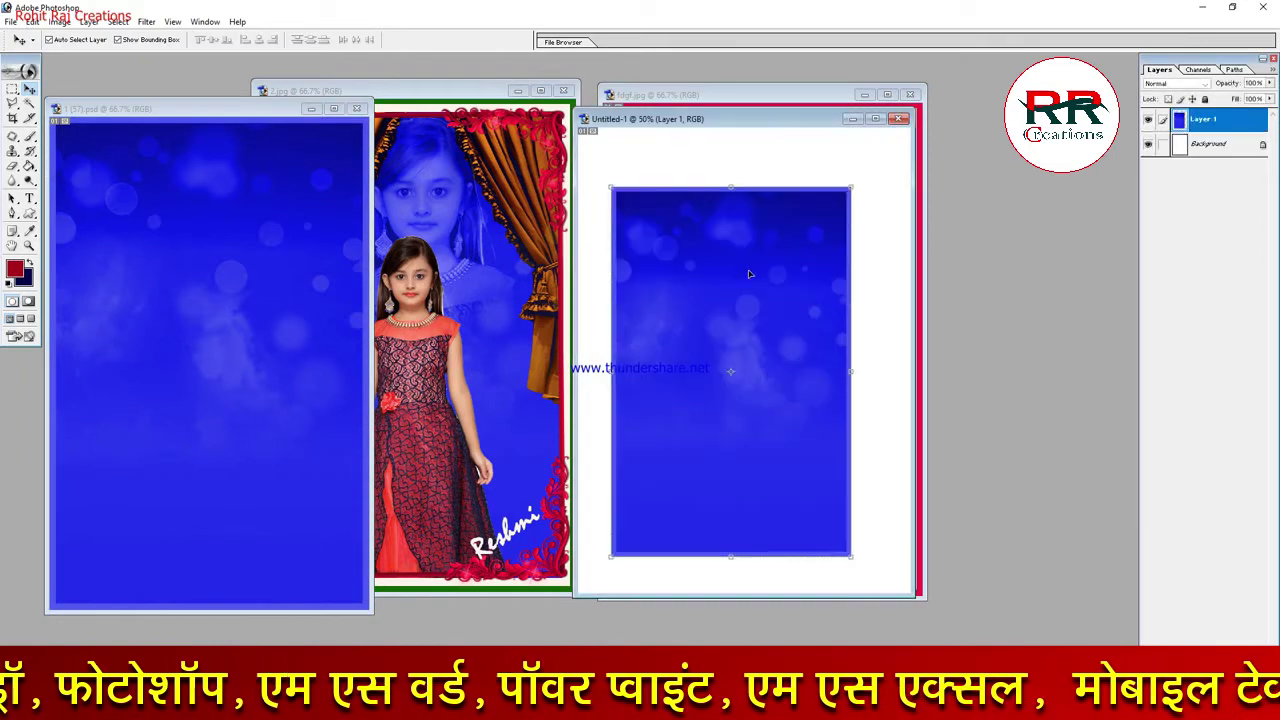
{"action": "left_click", "coordinate": [876, 119]}
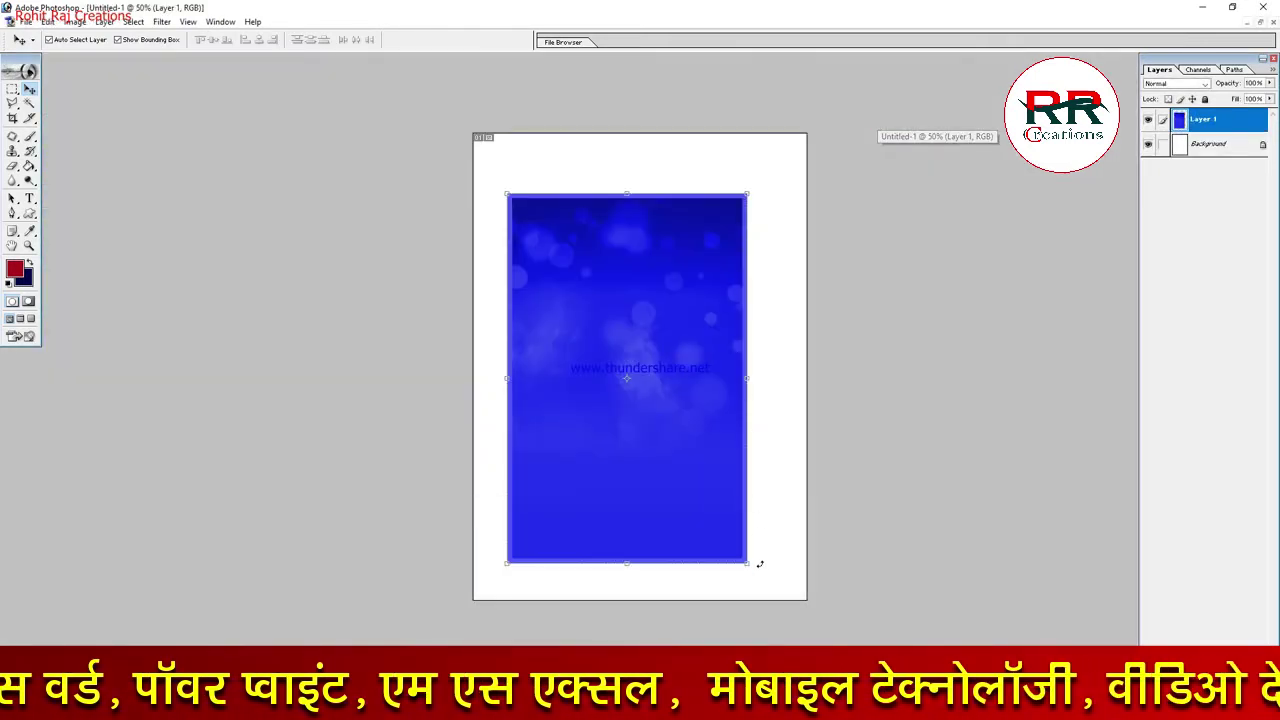
{"action": "left_click_drag", "start_coordinate": [743, 566], "coordinate": [818, 660]}
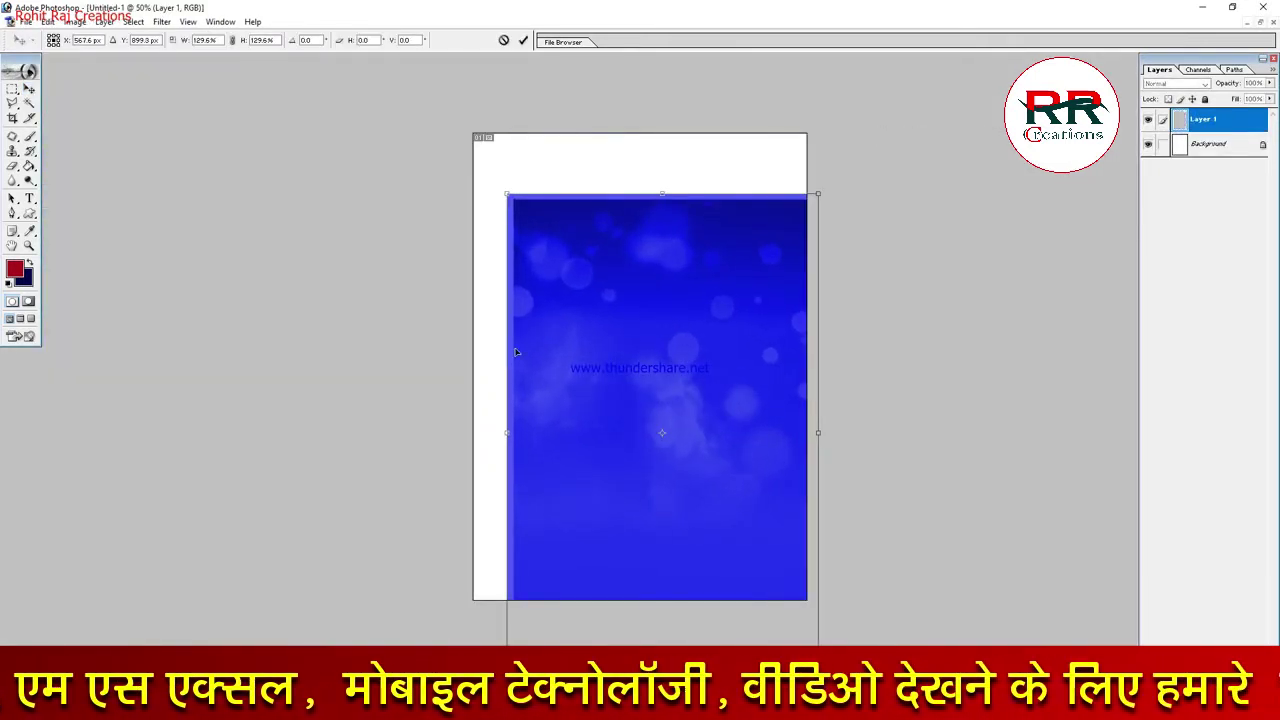
{"action": "left_click_drag", "start_coordinate": [508, 194], "coordinate": [460, 105]}
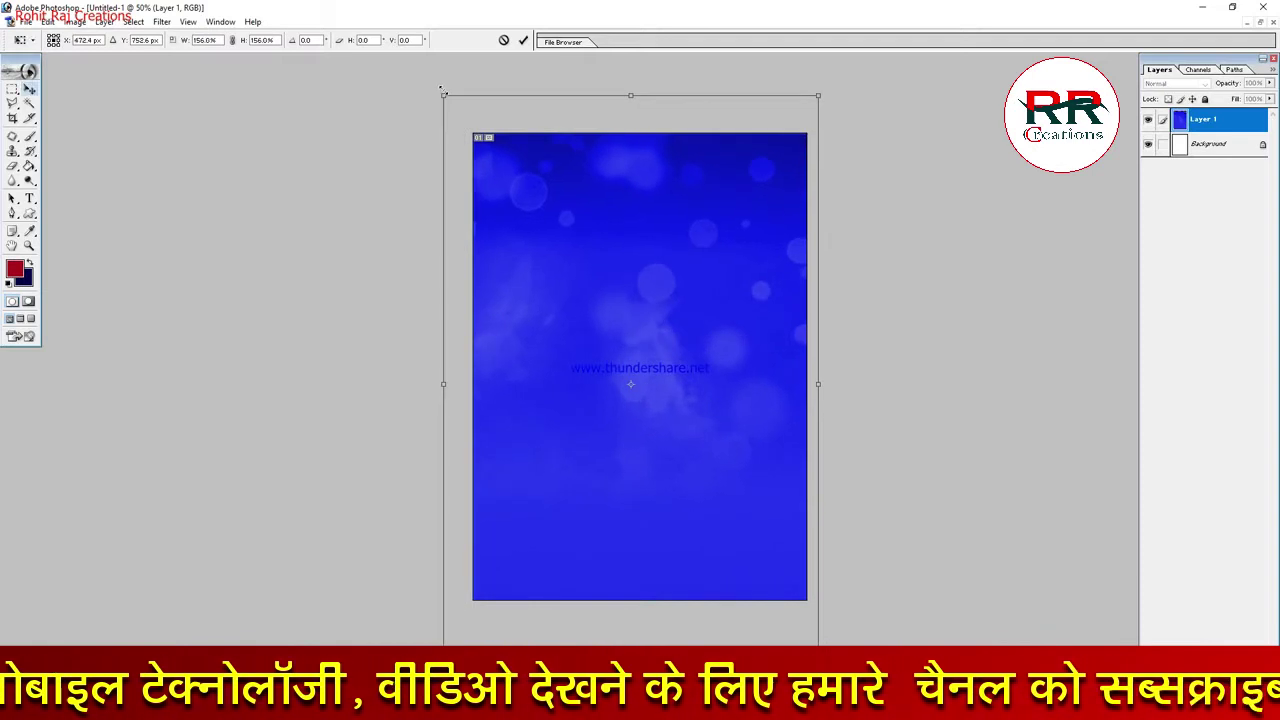
{"action": "key", "text": "Return"}
{"action": "left_click", "coordinate": [12, 118]}
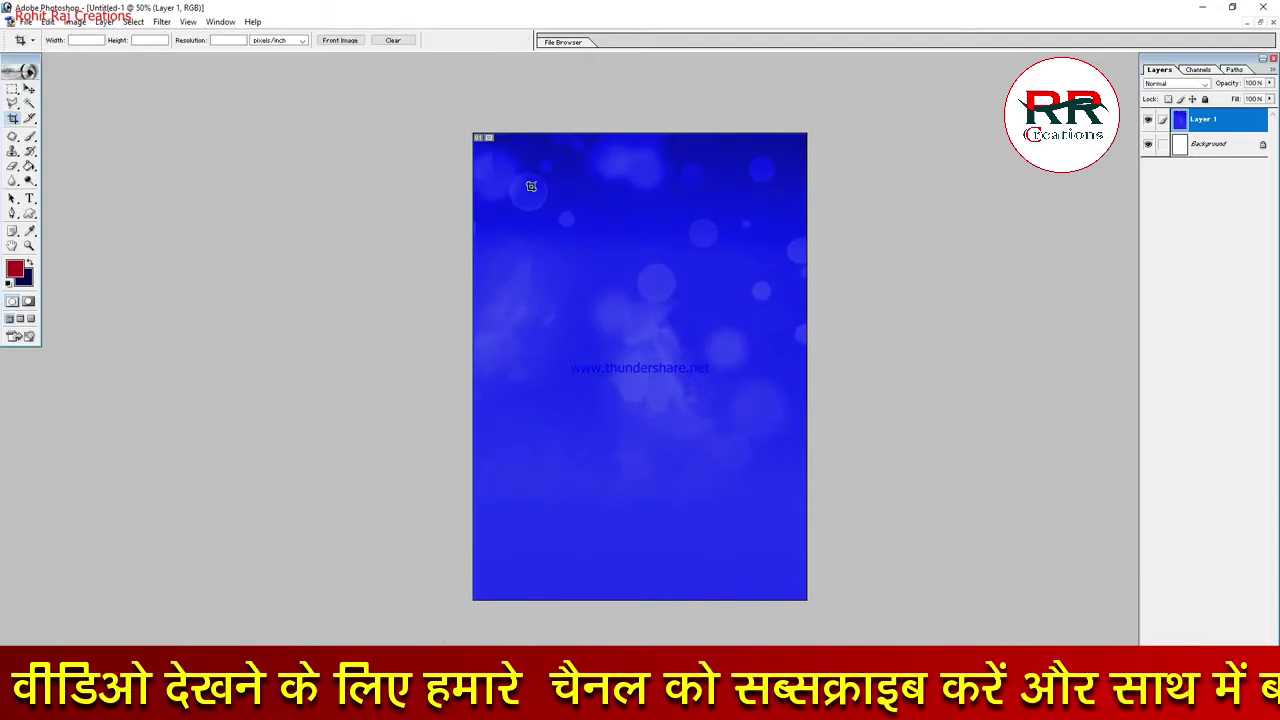
{"action": "left_click_drag", "start_coordinate": [473, 132], "coordinate": [541, 300]}
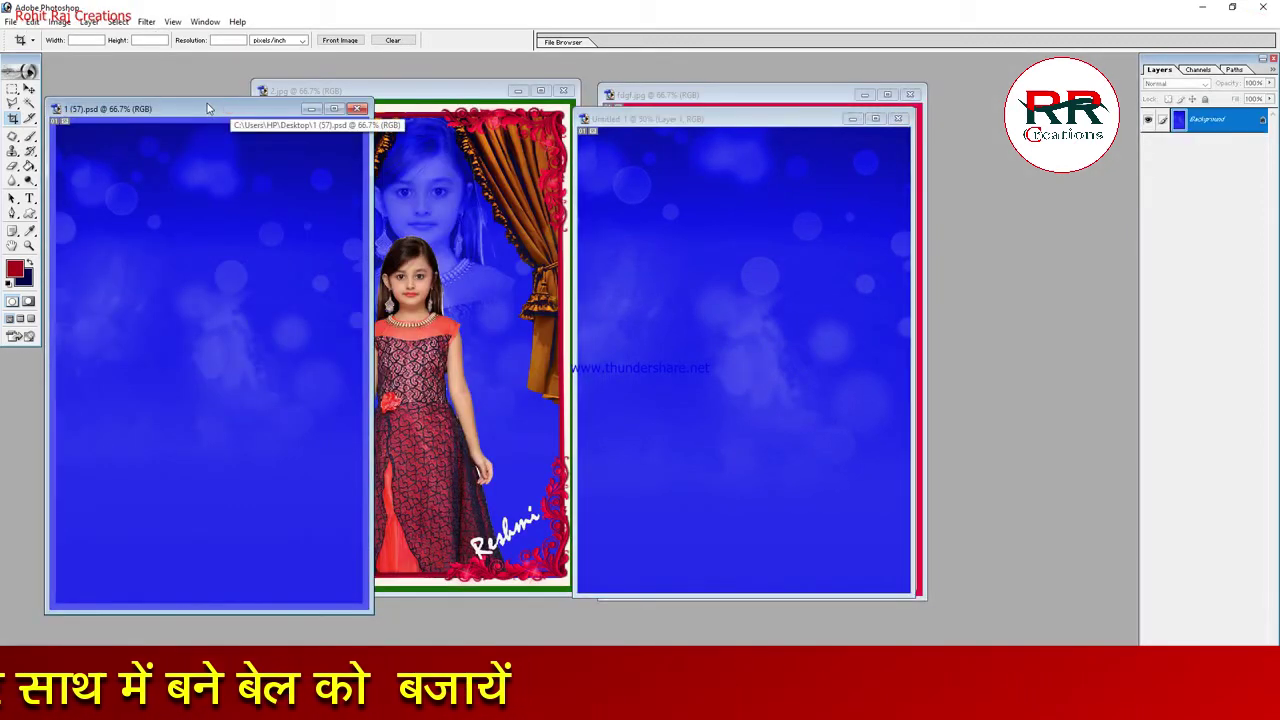
Arrange the blue background and 2.jpg sample card windows, then bring up the Open dialog.
{"action": "left_click_drag", "start_coordinate": [207, 108], "coordinate": [701, 148]}
{"action": "left_click", "coordinate": [368, 141]}
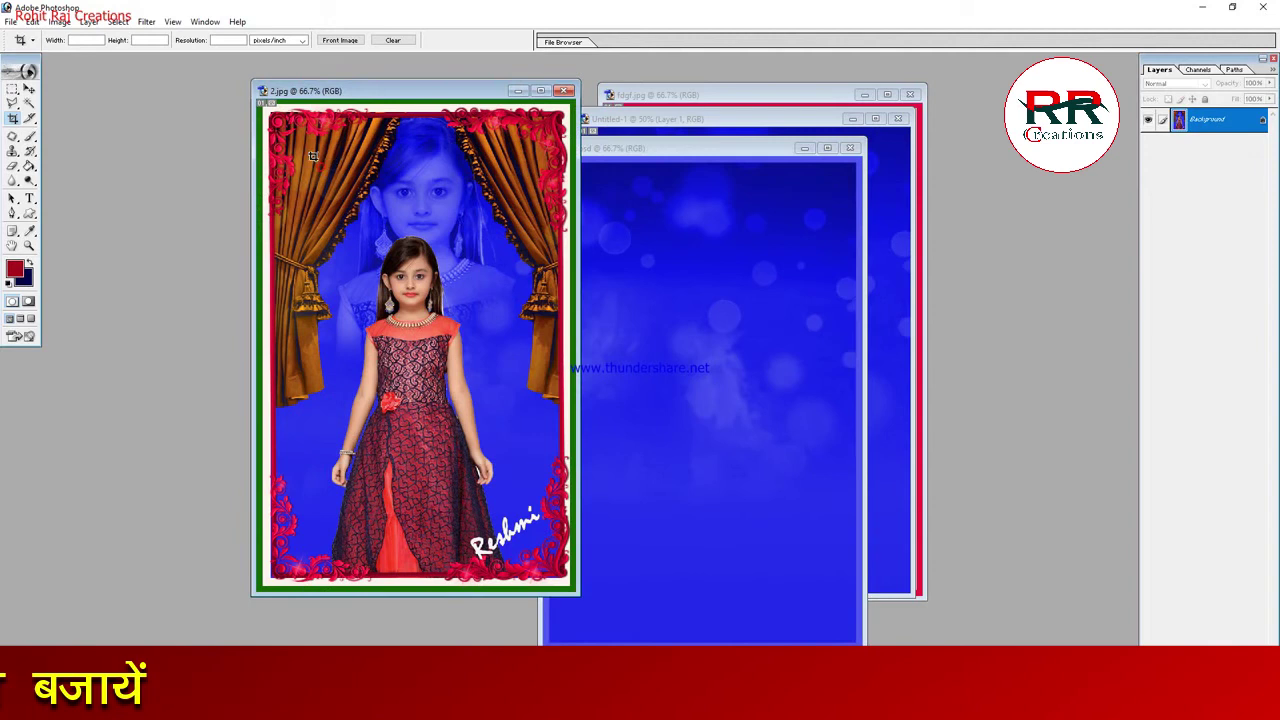
{"action": "left_click", "coordinate": [29, 88]}
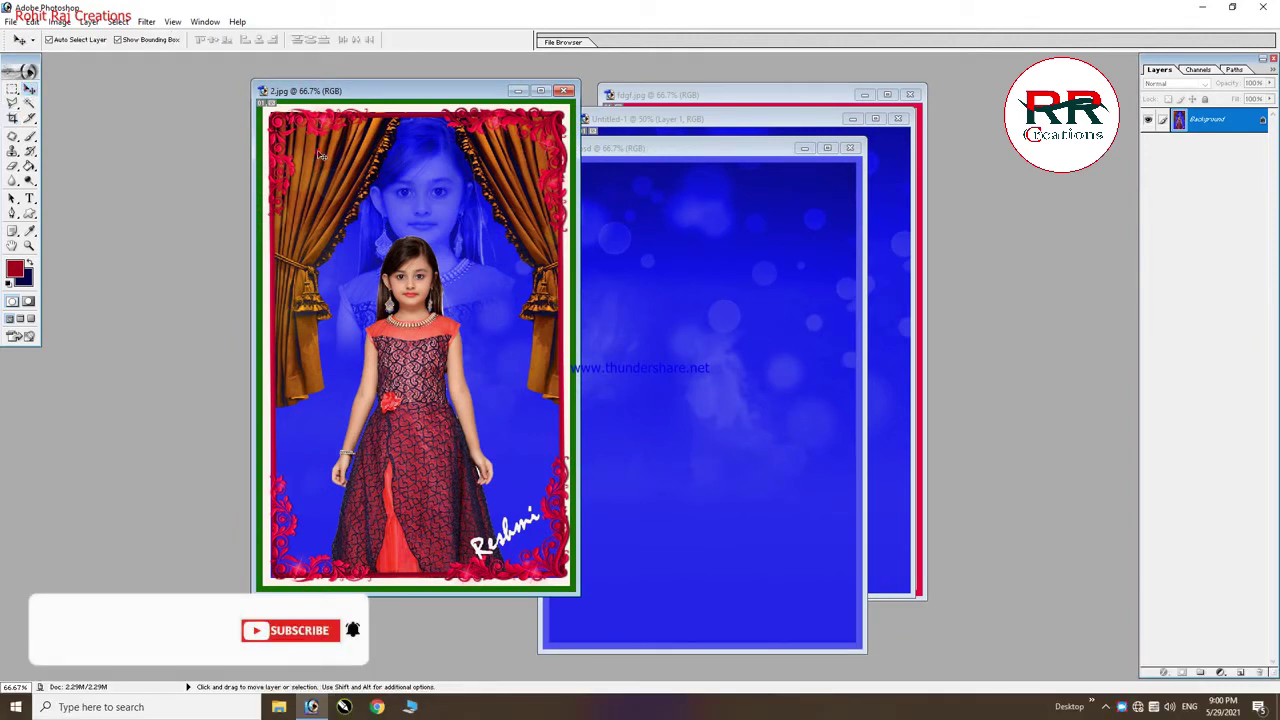
{"action": "left_click_drag", "start_coordinate": [337, 155], "coordinate": [357, 164]}
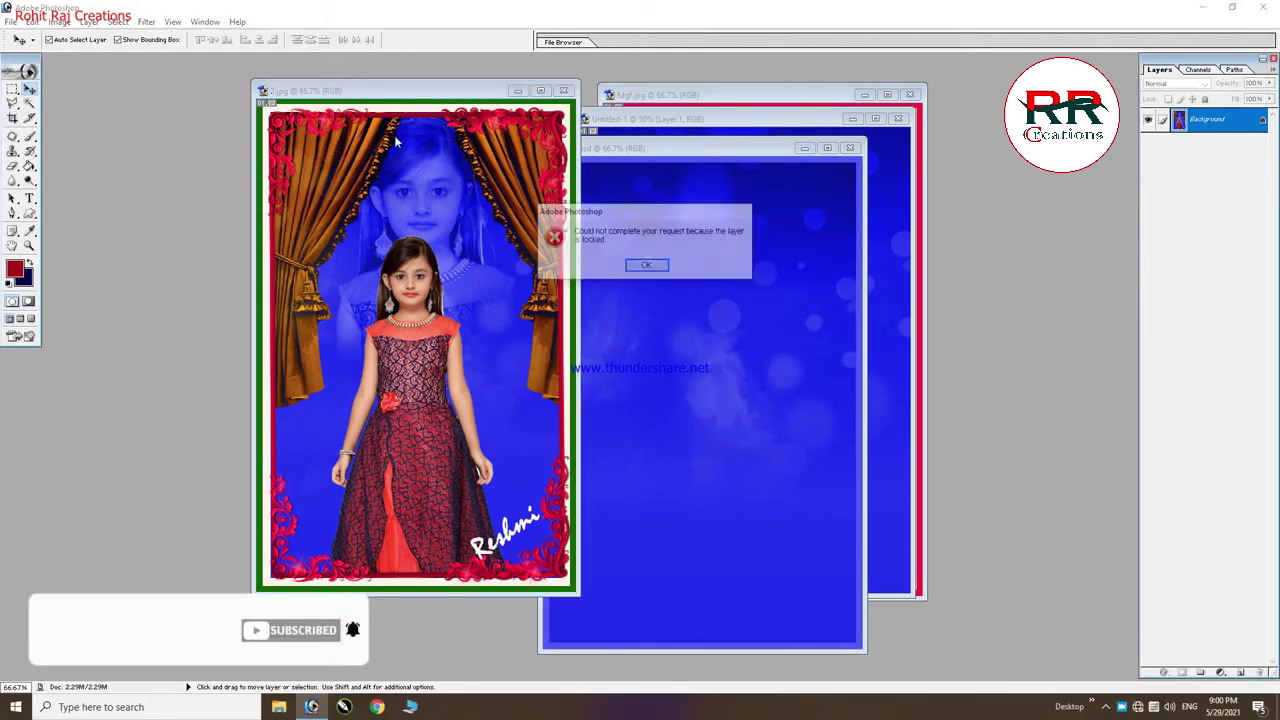
{"action": "left_click", "coordinate": [646, 267]}
{"action": "left_click_drag", "start_coordinate": [400, 91], "coordinate": [272, 80]}
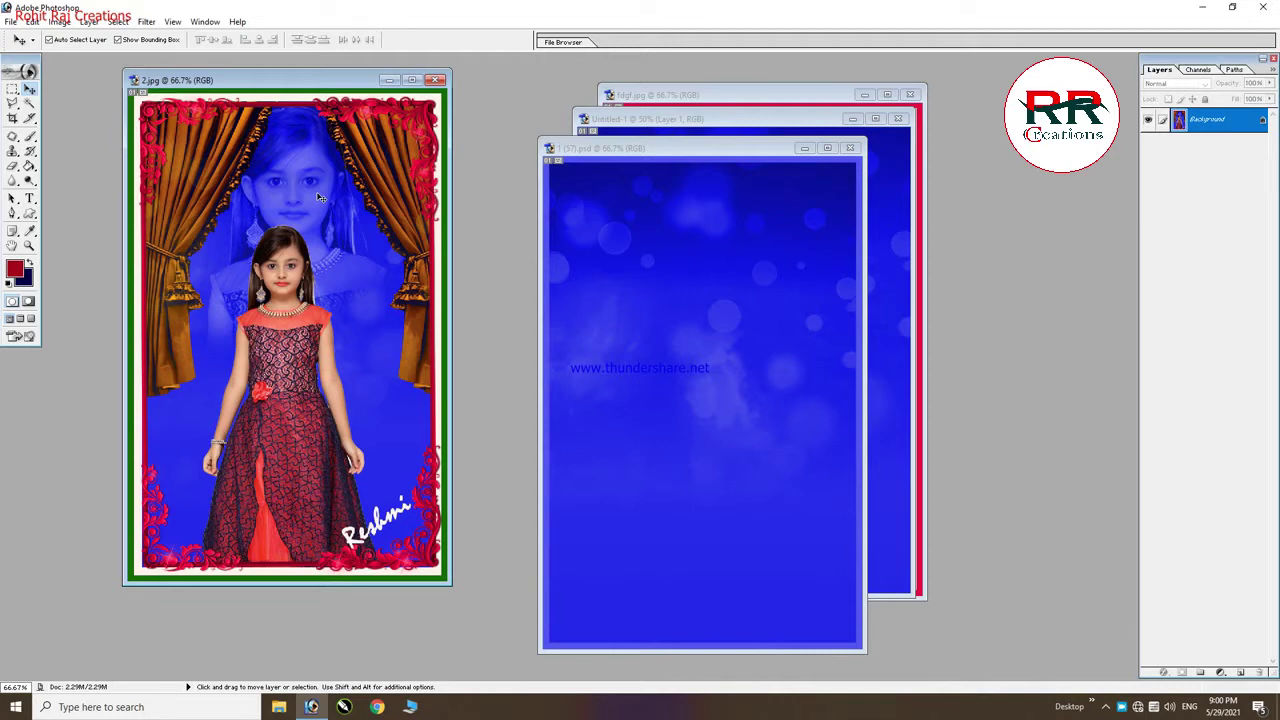
{"action": "key", "text": "ctrl+o"}
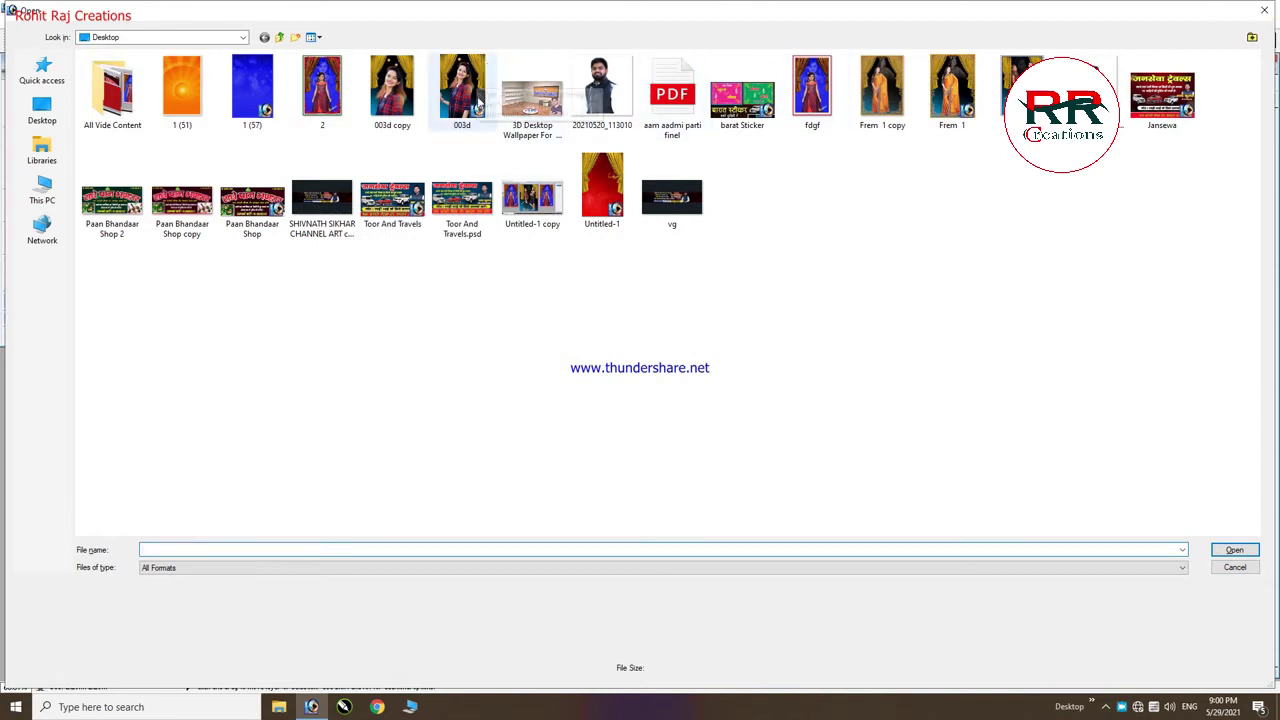
Open the 003d curtain file and select its curtain layer, Layer 2 copy.
{"action": "left_click", "coordinate": [462, 88]}
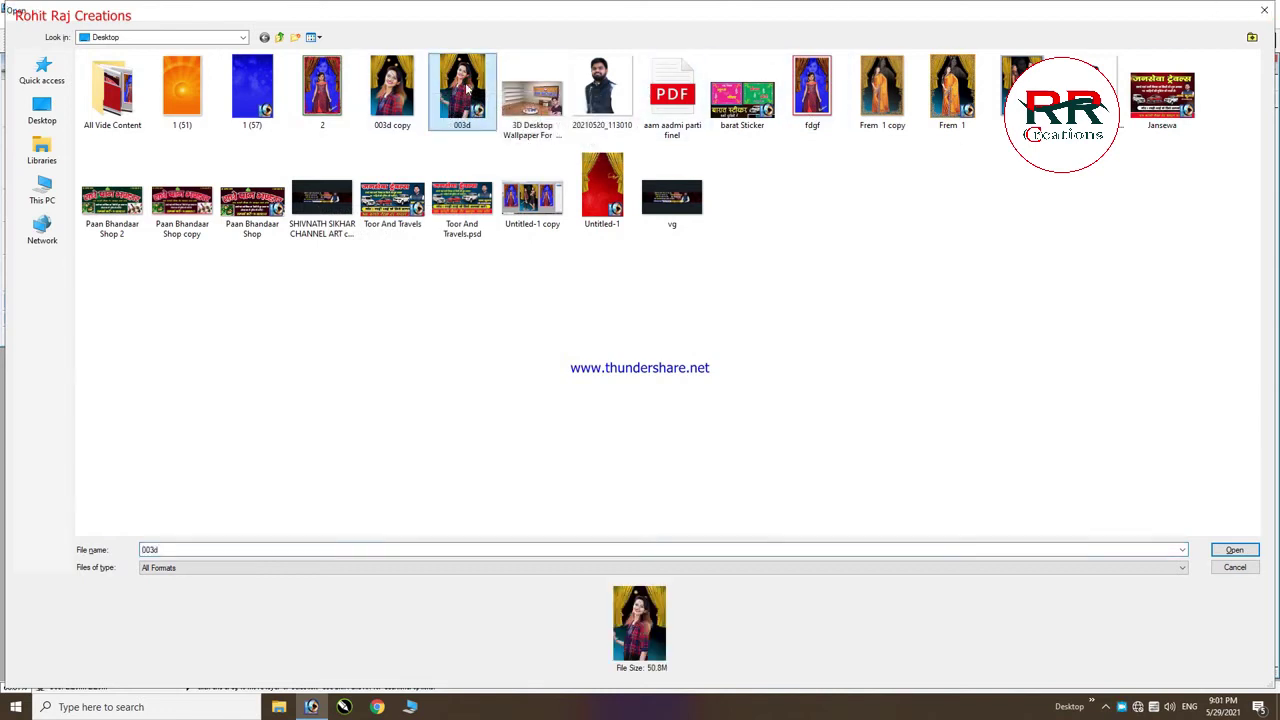
{"action": "key", "text": "Return"}
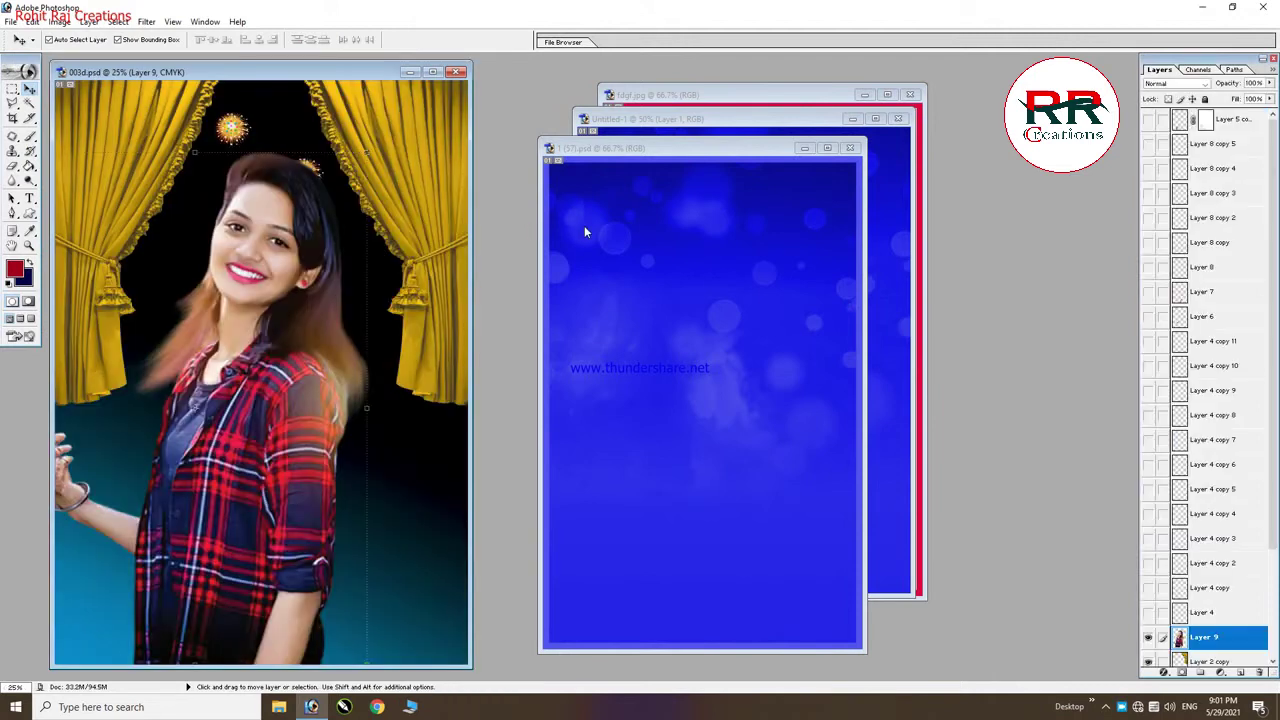
{"action": "left_click", "coordinate": [418, 140]}
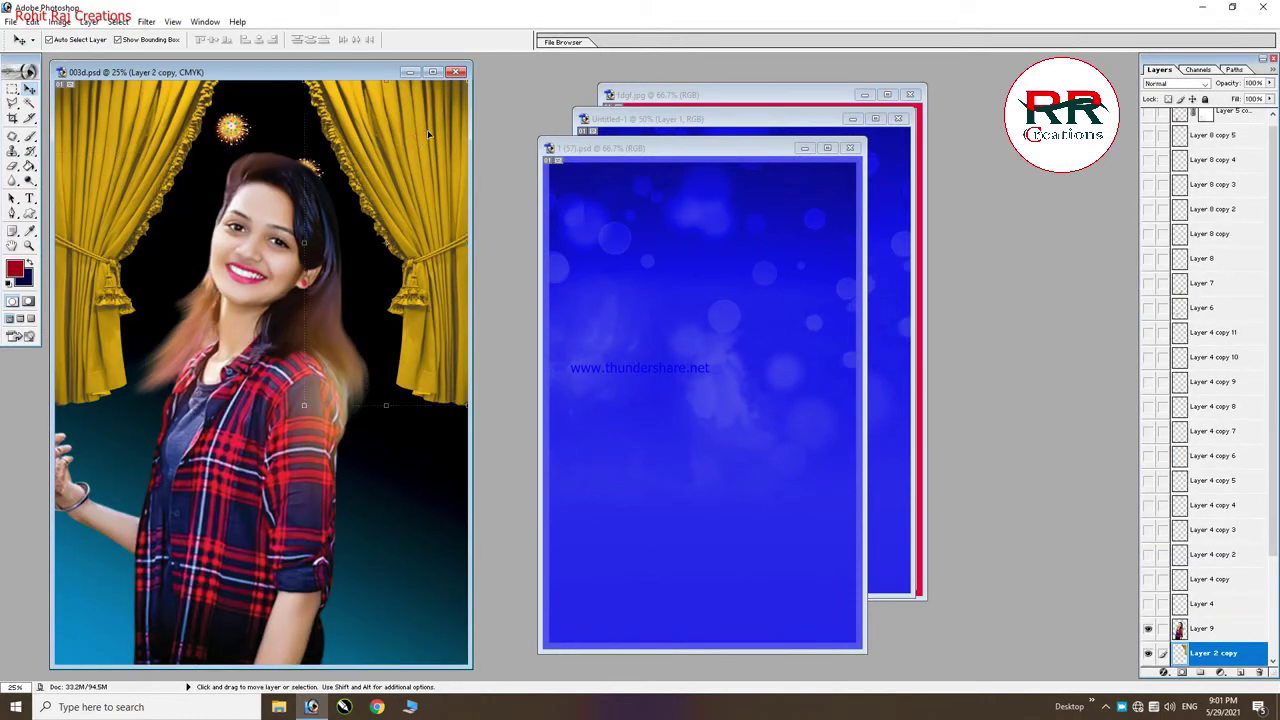
{"action": "left_click_drag", "start_coordinate": [320, 78], "coordinate": [278, 72]}
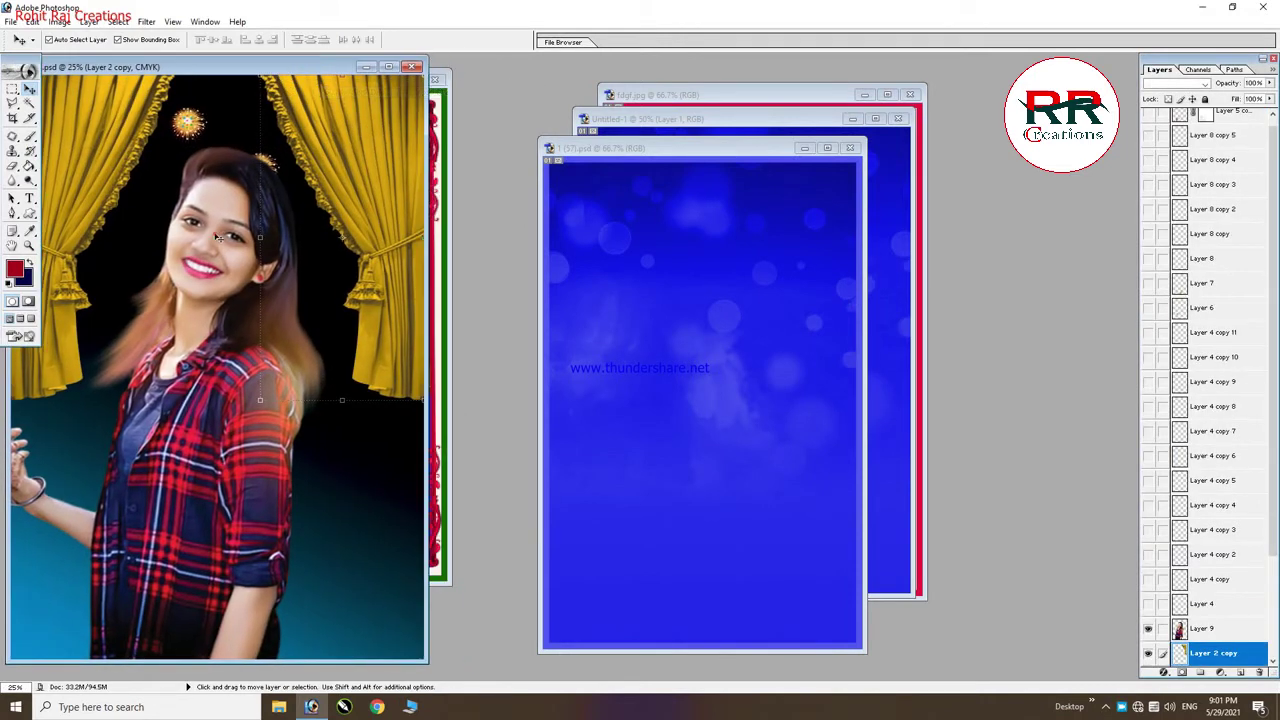
Hide the girl layer and copy both curtain layers into the blue document.
{"action": "left_click", "coordinate": [1262, 624]}
{"action": "left_click", "coordinate": [1147, 628]}
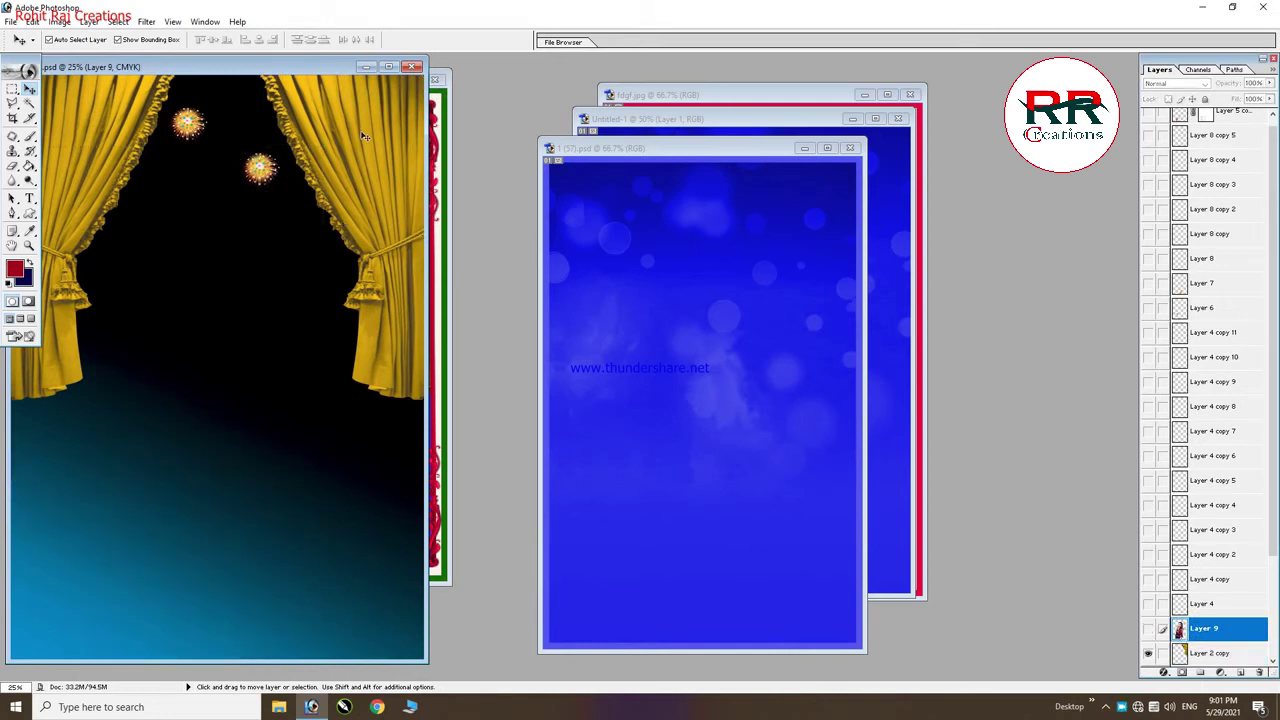
{"action": "left_click", "coordinate": [1210, 653]}
{"action": "left_click_drag", "start_coordinate": [337, 117], "coordinate": [721, 317]}
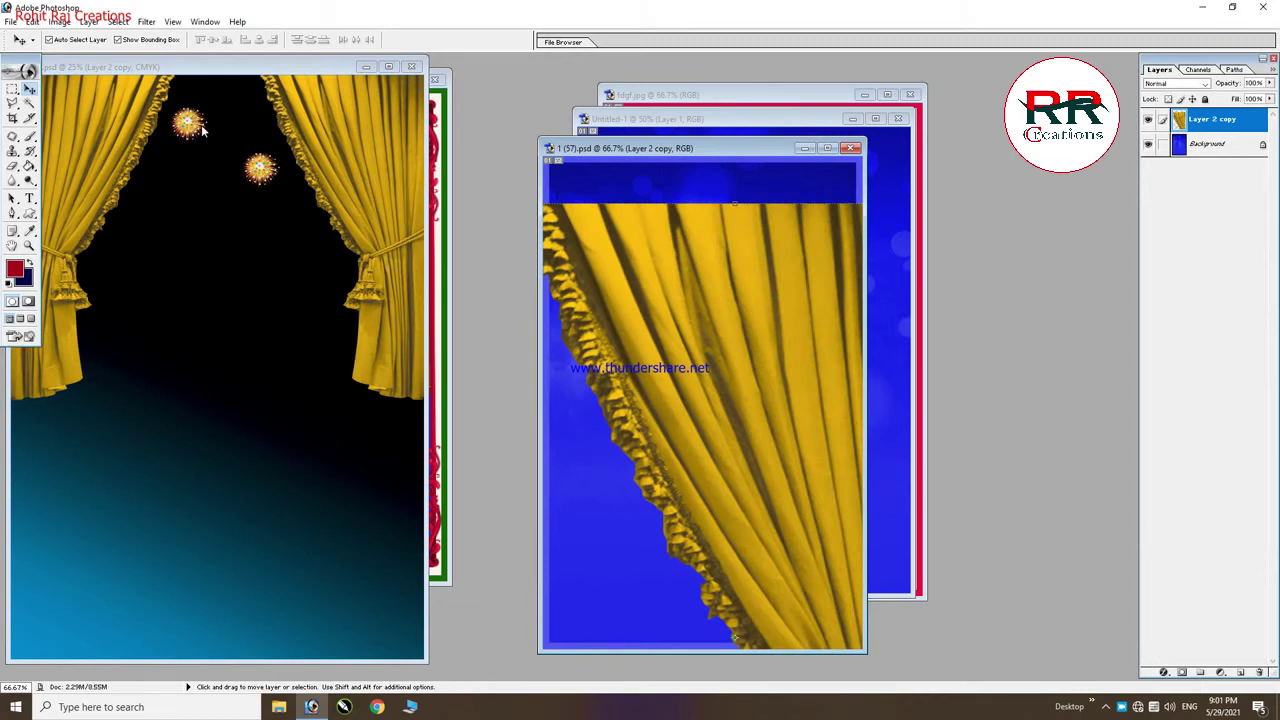
{"action": "left_click", "coordinate": [111, 118]}
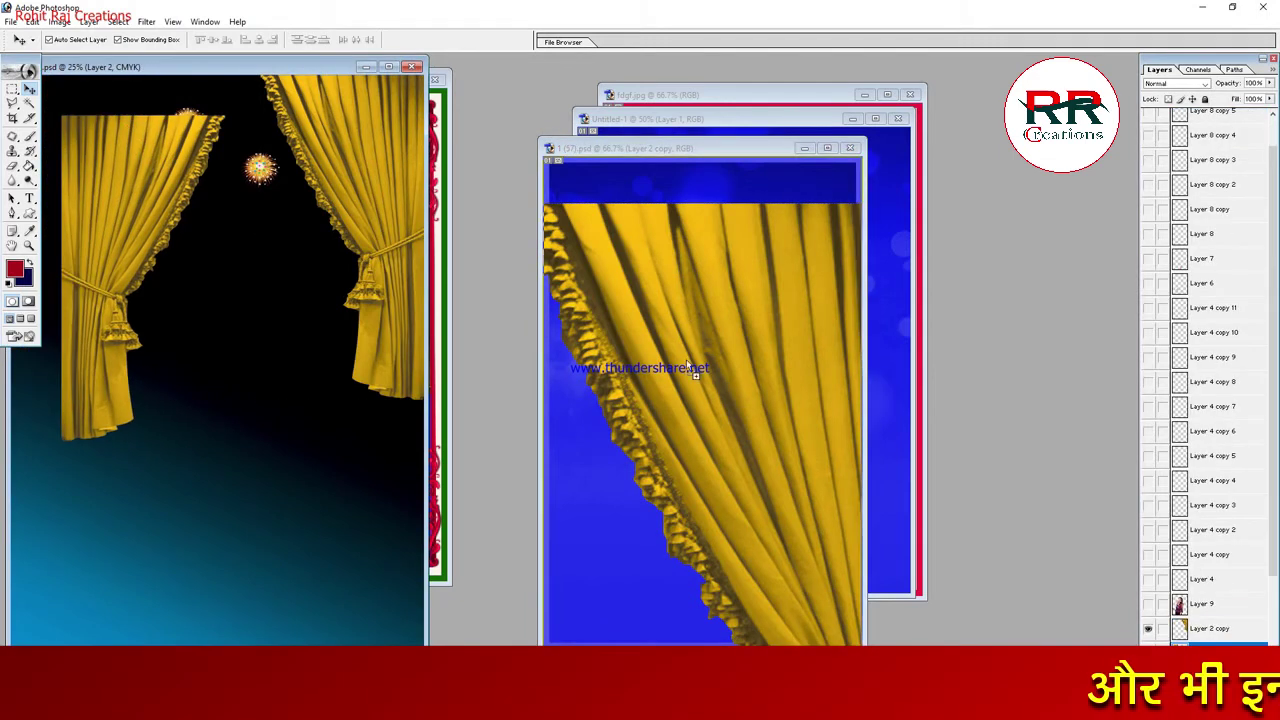
{"action": "left_click_drag", "start_coordinate": [88, 103], "coordinate": [780, 271]}
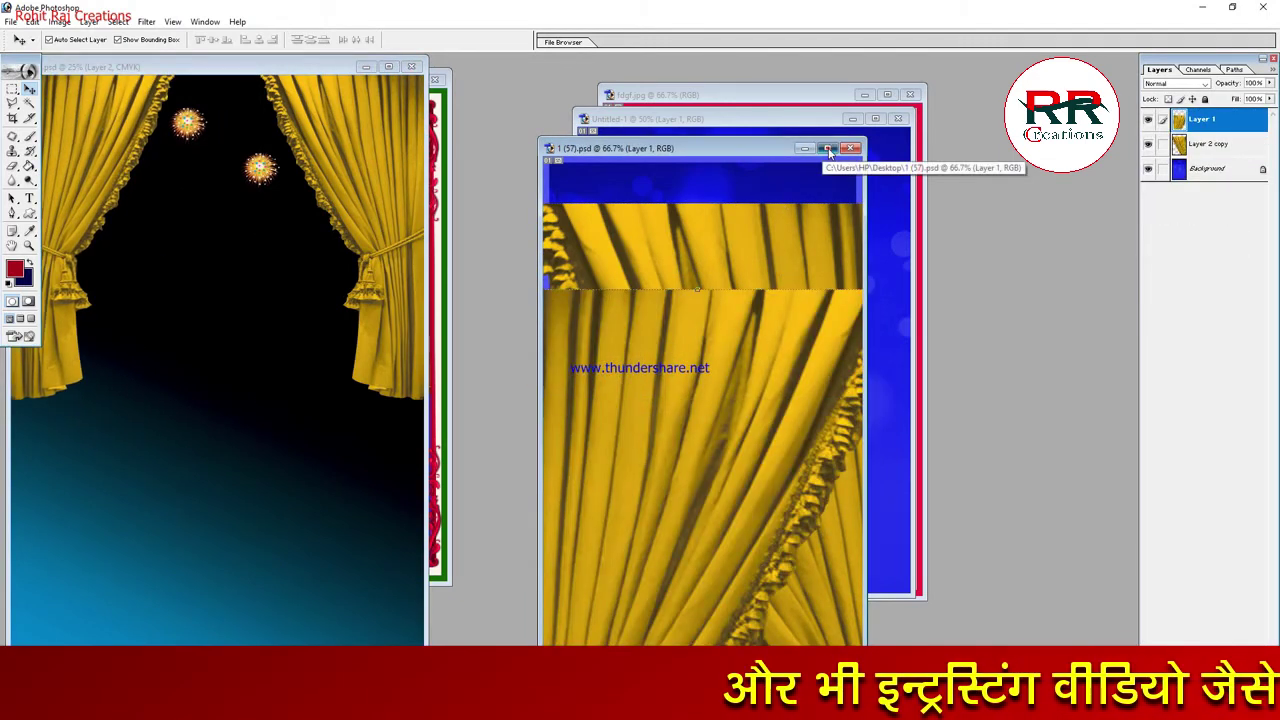
Shrink the first curtain to about 37% and place it on the left side.
{"action": "left_click", "coordinate": [827, 148]}
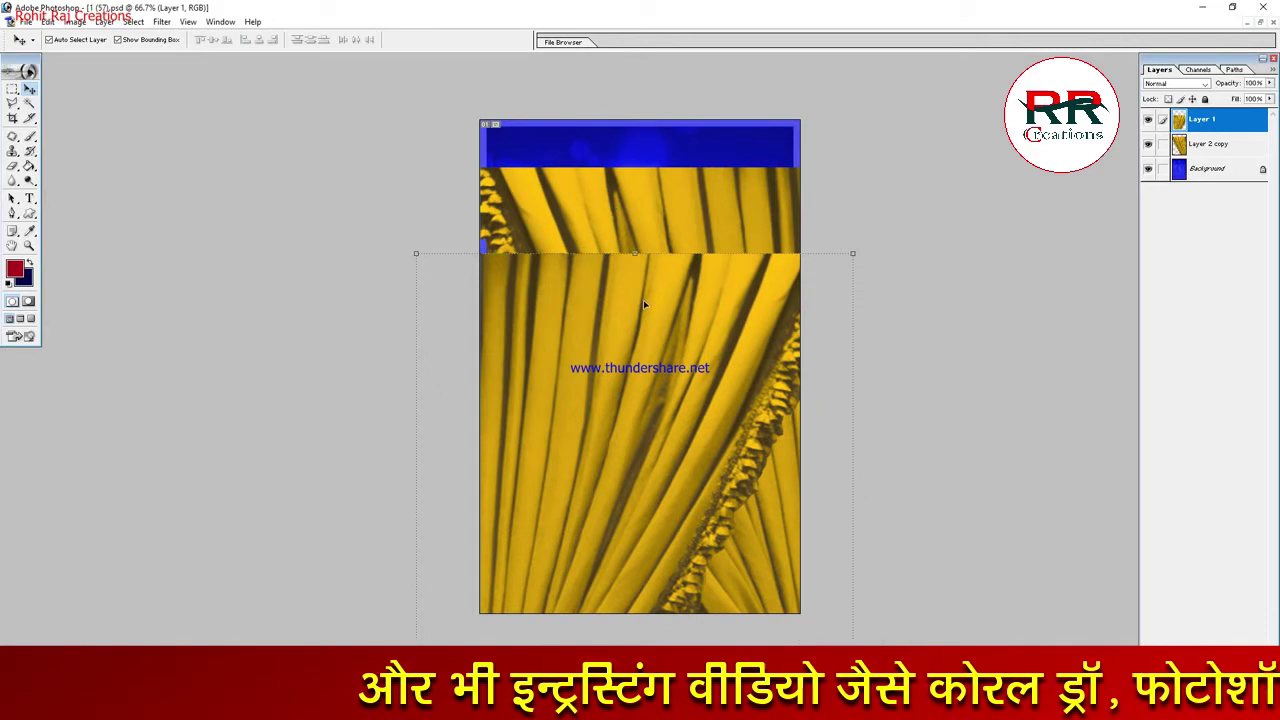
{"action": "key", "text": "ctrl+minus"}
{"action": "key", "text": "ctrl+minus"}
{"action": "key", "text": "ctrl+minus"}
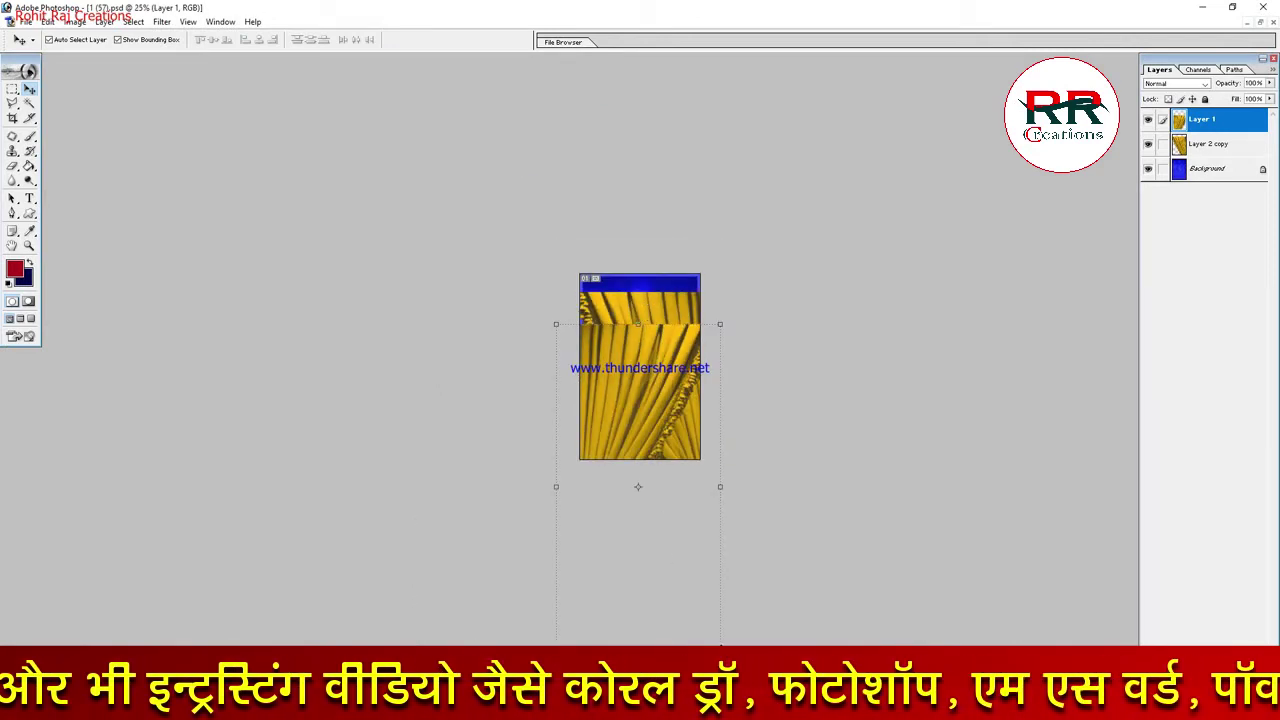
{"action": "key", "text": "ctrl+t"}
{"action": "left_click_drag", "start_coordinate": [712, 632], "coordinate": [634, 432]}
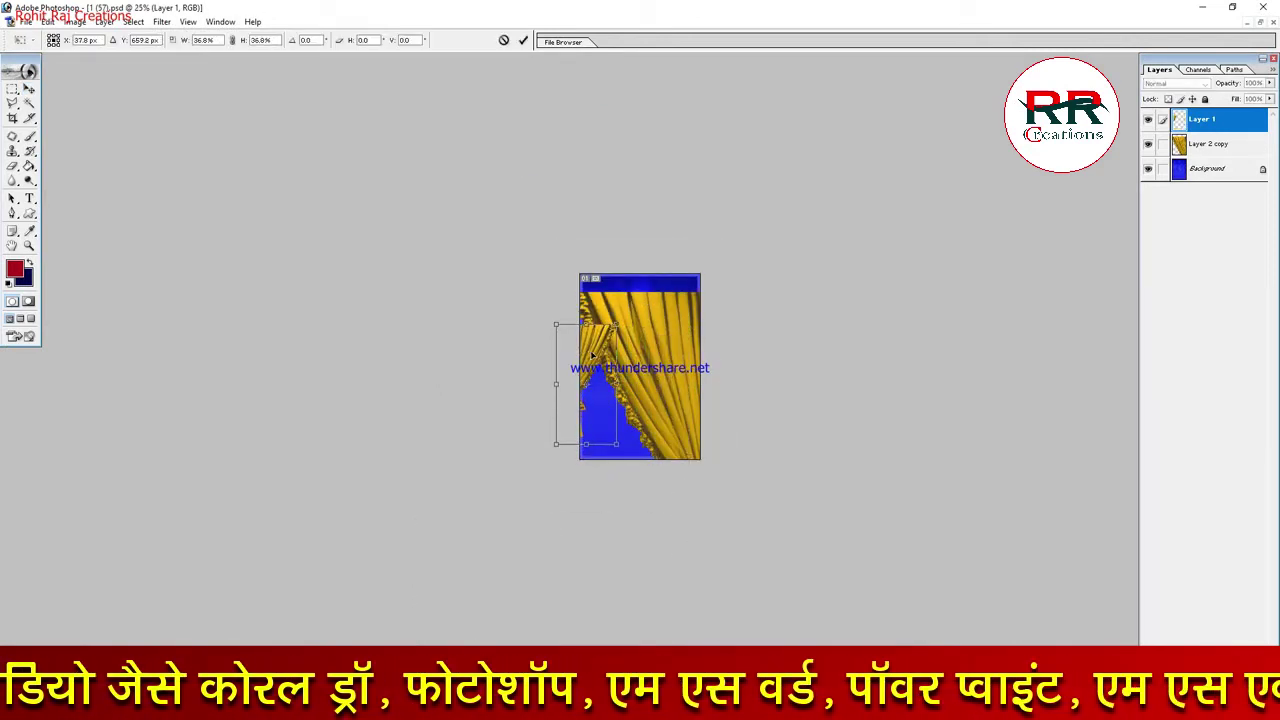
{"action": "left_click_drag", "start_coordinate": [592, 358], "coordinate": [686, 308]}
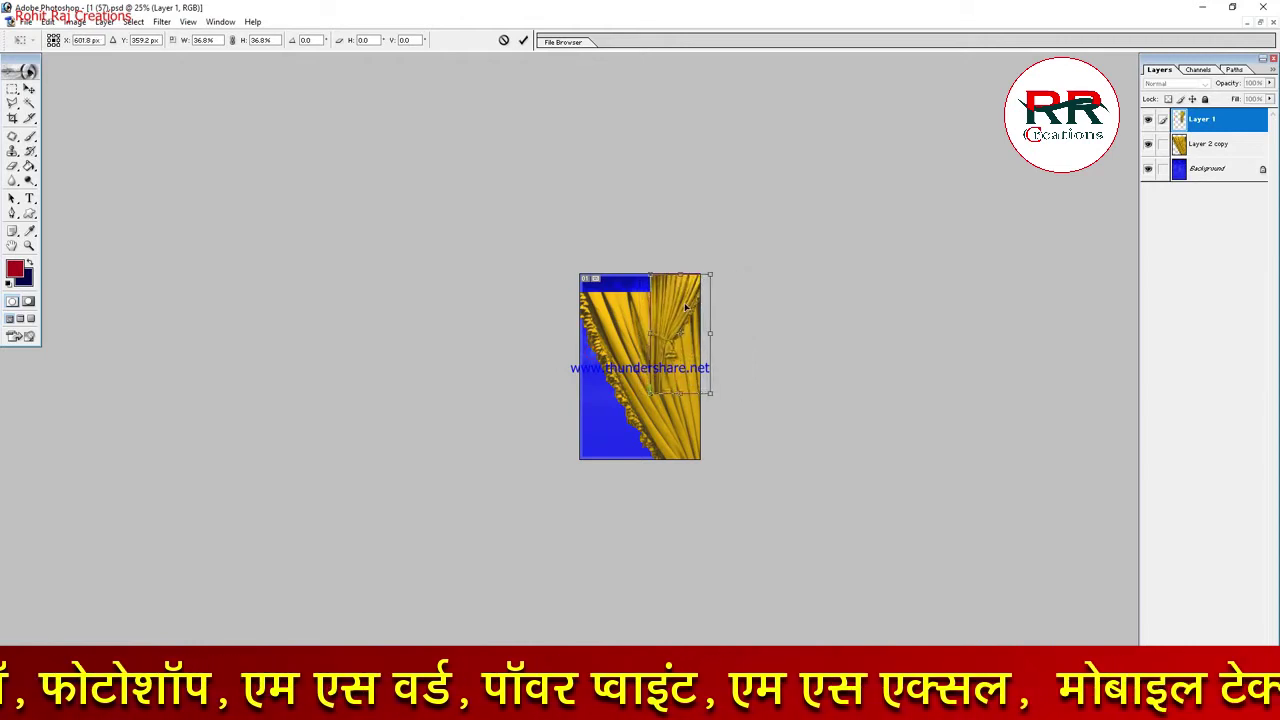
{"action": "key", "text": "Return"}
{"action": "left_click_drag", "start_coordinate": [686, 308], "coordinate": [604, 310]}
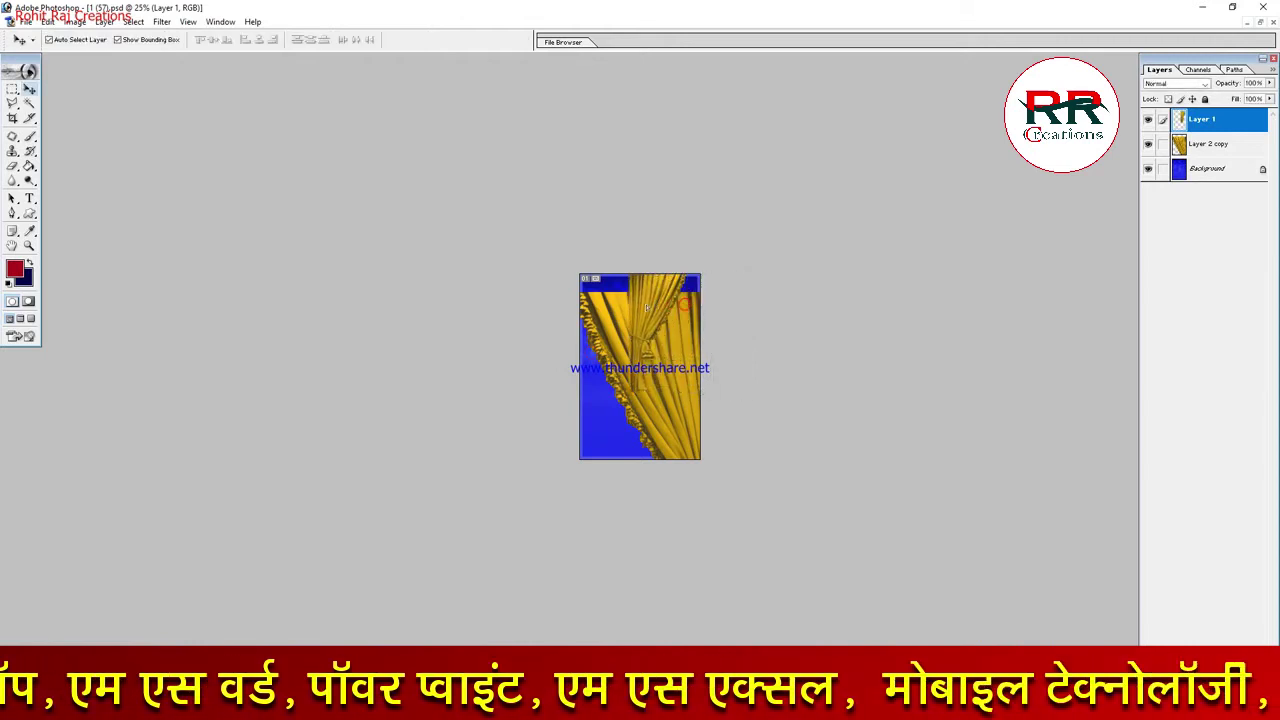
Shrink the second curtain to about a third and place it on the right side.
{"action": "left_click", "coordinate": [663, 356]}
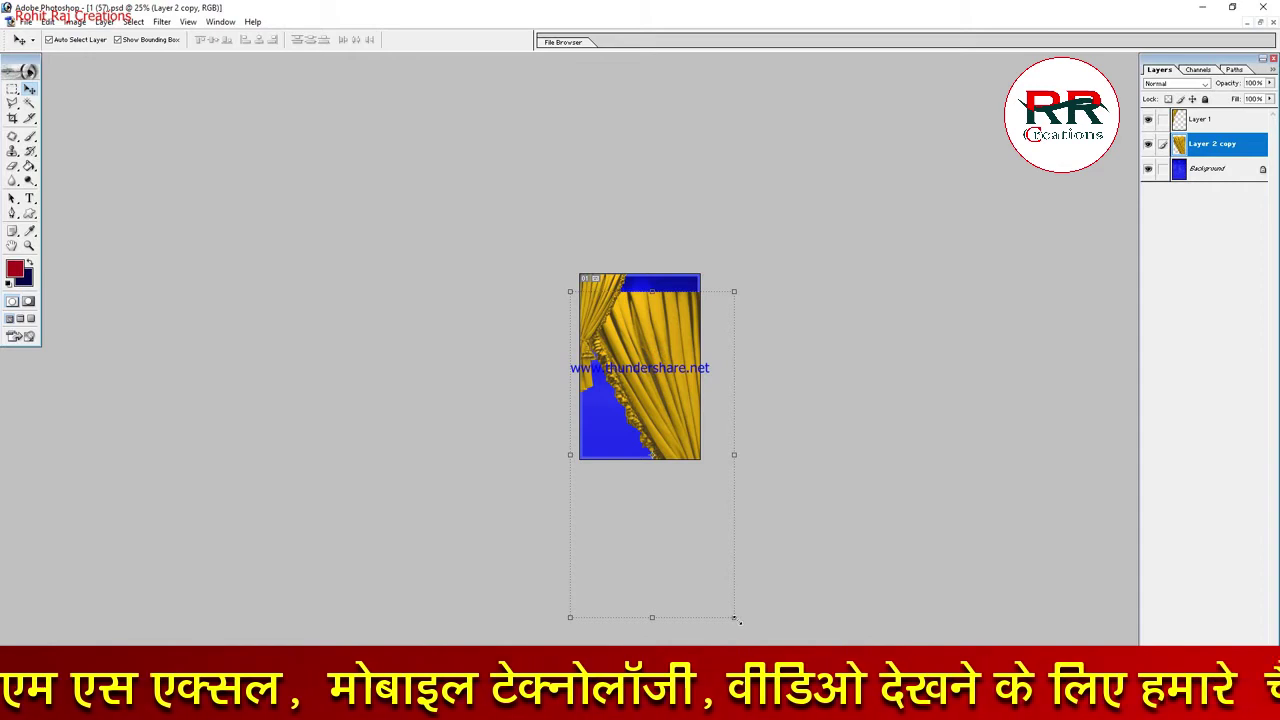
{"action": "left_click_drag", "start_coordinate": [735, 619], "coordinate": [626, 402]}
{"action": "left_click_drag", "start_coordinate": [613, 341], "coordinate": [685, 320]}
{"action": "key", "text": "Return"}
{"action": "key", "text": "ctrl+equal"}
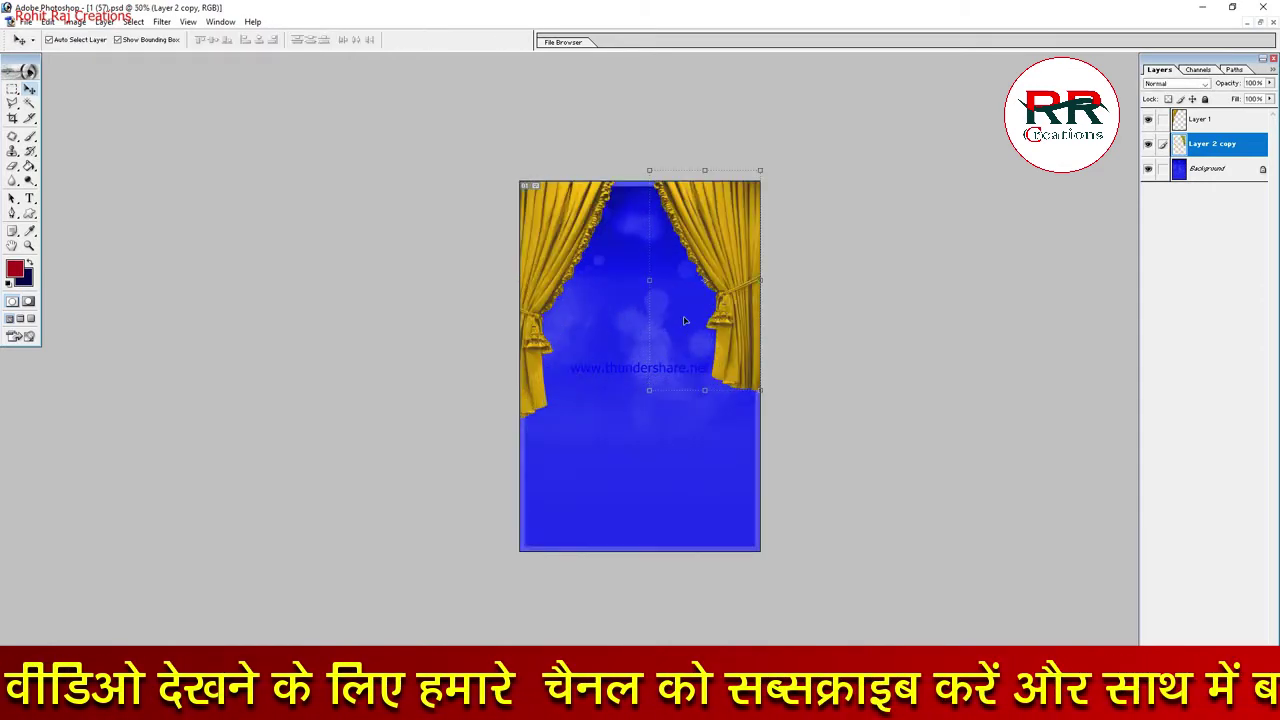
{"action": "key", "text": "ctrl+equal"}
{"action": "left_click", "coordinate": [519, 170]}
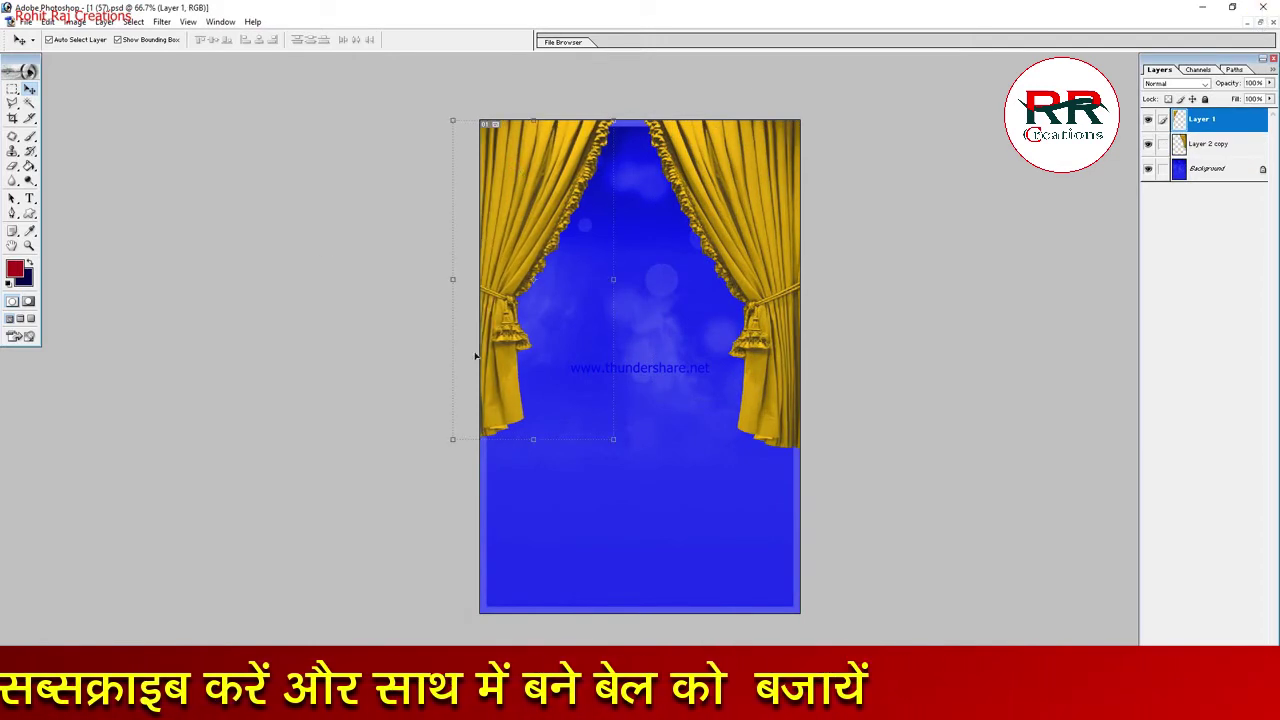
{"action": "left_click", "coordinate": [1207, 168]}
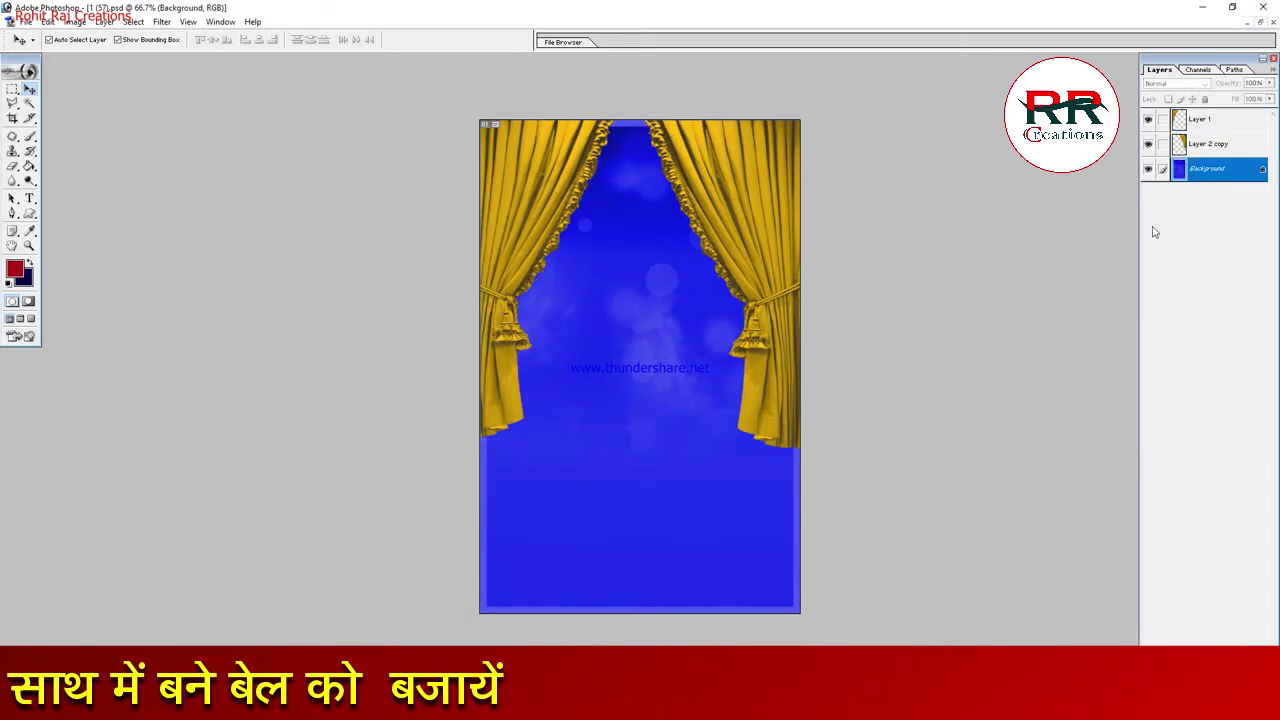
{"action": "left_click", "coordinate": [1260, 21]}
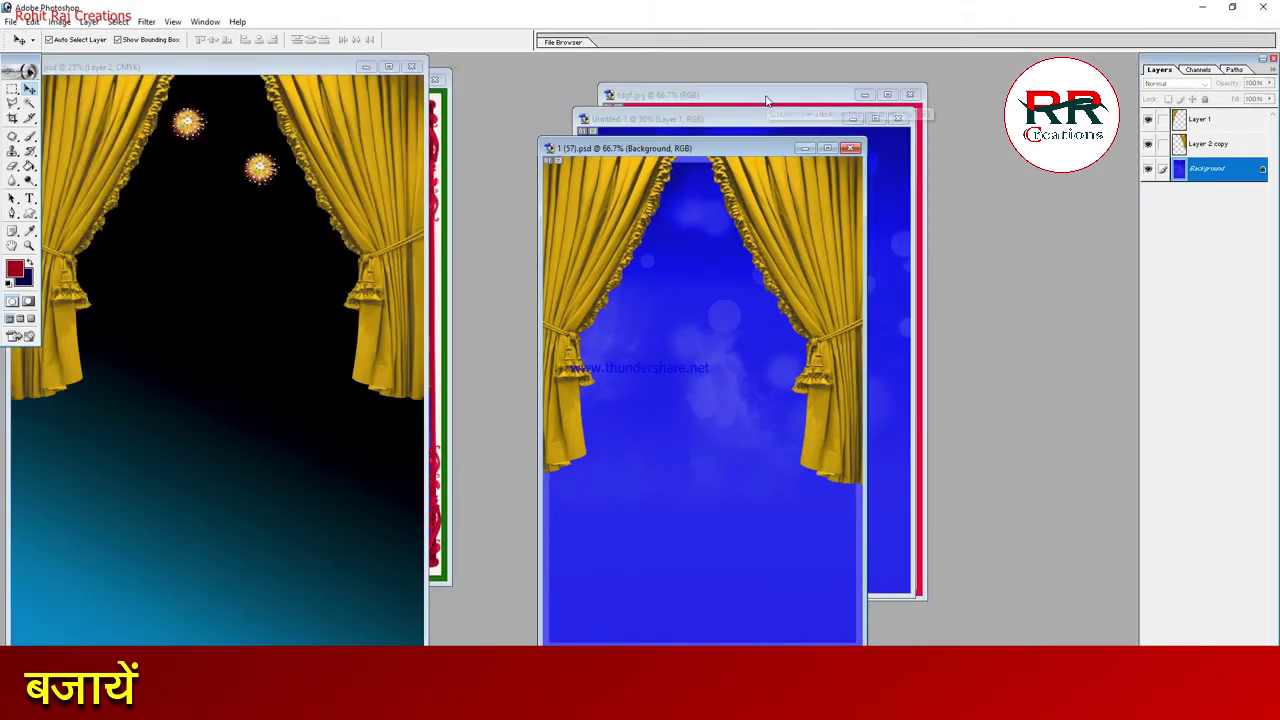
Close Untitled-1 without saving its changes.
{"action": "left_click", "coordinate": [766, 100]}
{"action": "mouse_move", "coordinate": [721, 89]}
{"action": "left_mouse_down"}
{"action": "mouse_move", "coordinate": [366, 148]}
{"action": "mouse_move", "coordinate": [308, 131]}
{"action": "left_mouse_up"}
{"action": "left_click", "coordinate": [676, 146]}
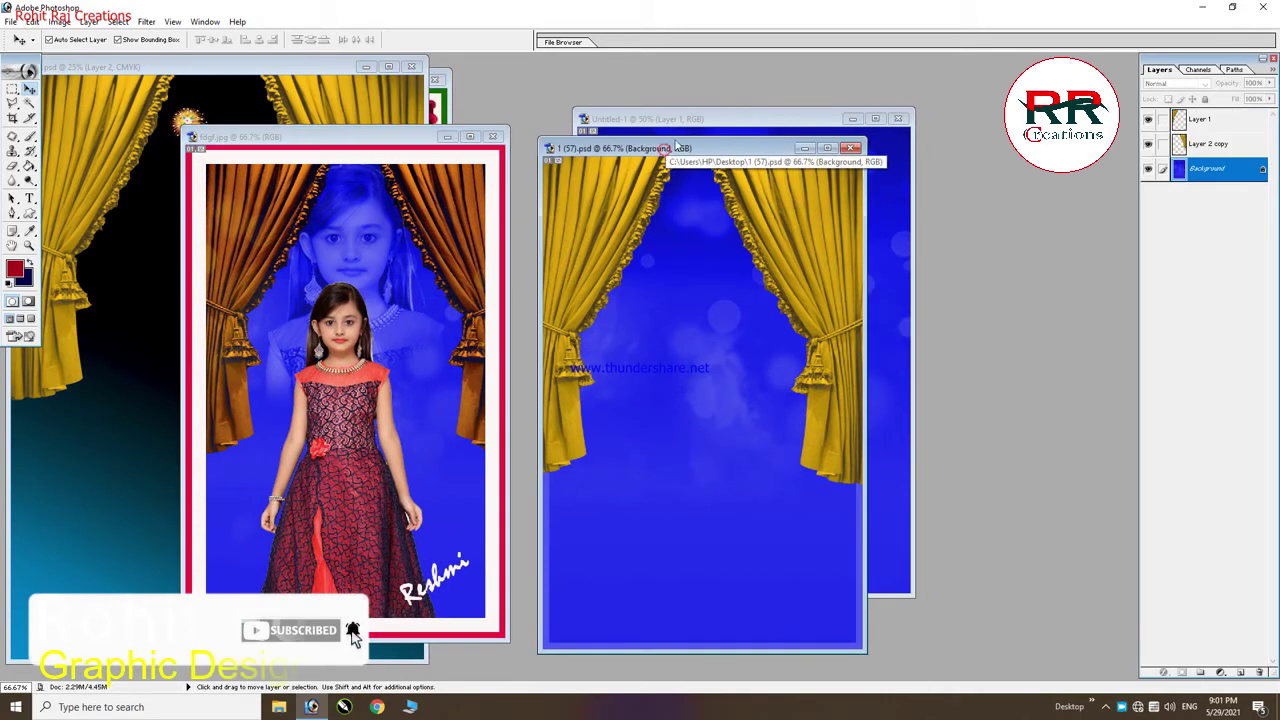
{"action": "left_click", "coordinate": [890, 135]}
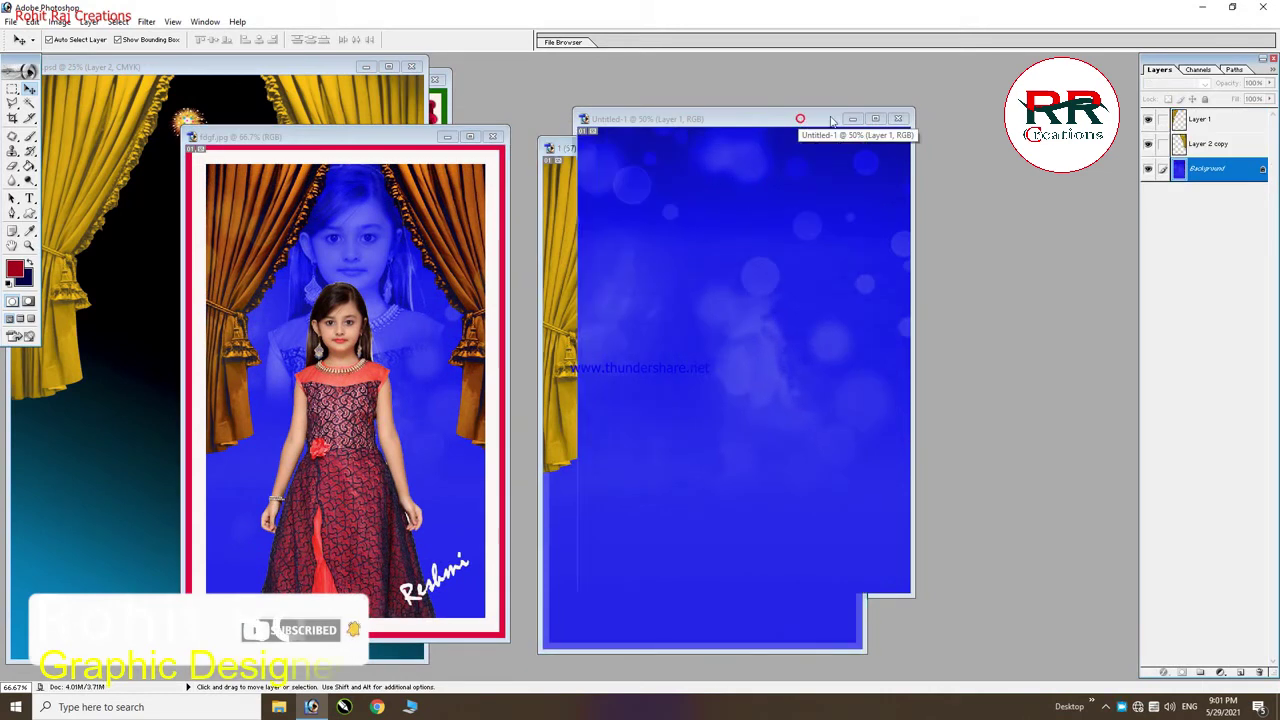
{"action": "left_click", "coordinate": [899, 119]}
{"action": "left_click", "coordinate": [650, 268]}
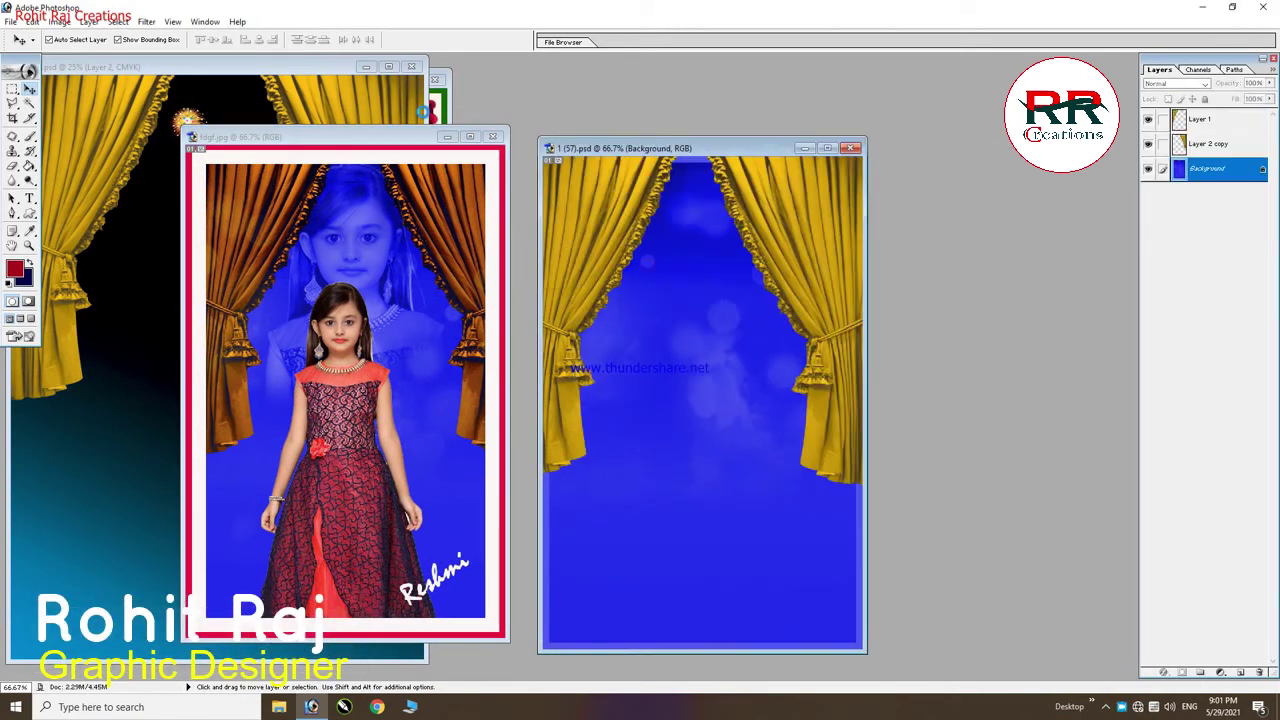
Close 0003d.psd without saving, then close fdgf.jpg.
{"action": "left_click", "coordinate": [411, 66]}
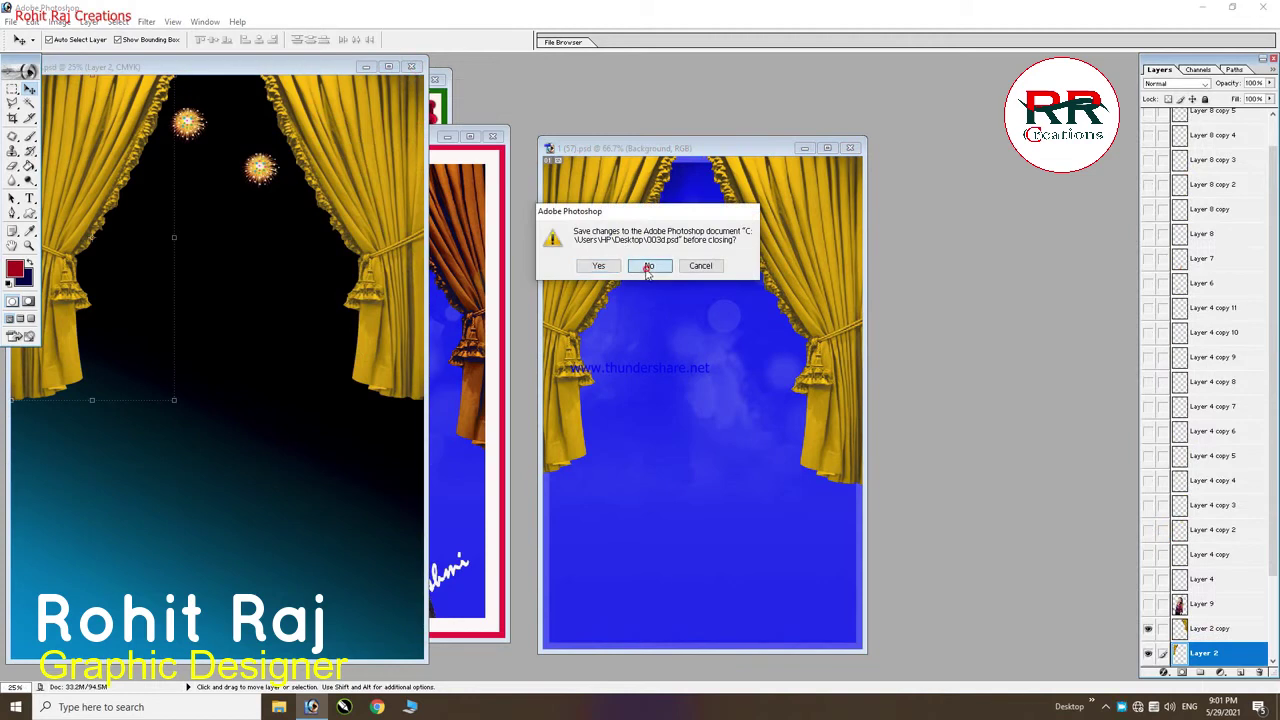
{"action": "left_click", "coordinate": [648, 266]}
{"action": "left_click", "coordinate": [475, 210]}
{"action": "left_click_drag", "start_coordinate": [402, 148], "coordinate": [497, 128]}
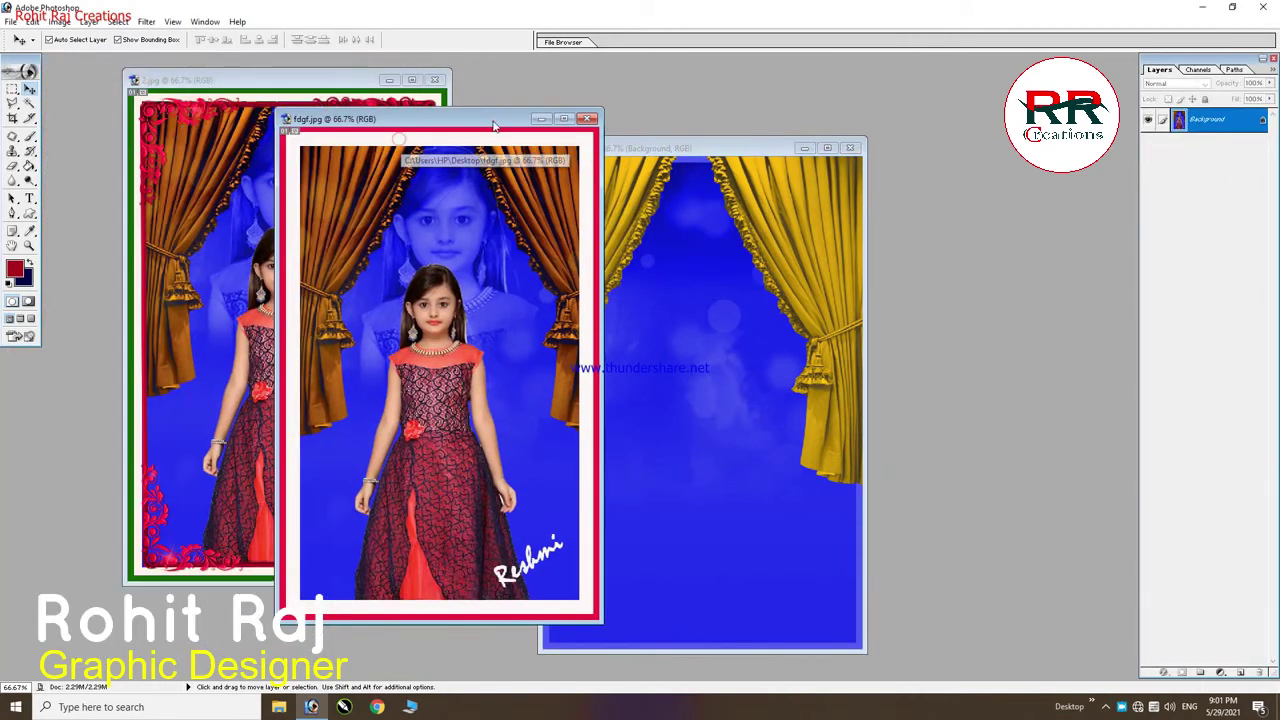
{"action": "left_click", "coordinate": [588, 118]}
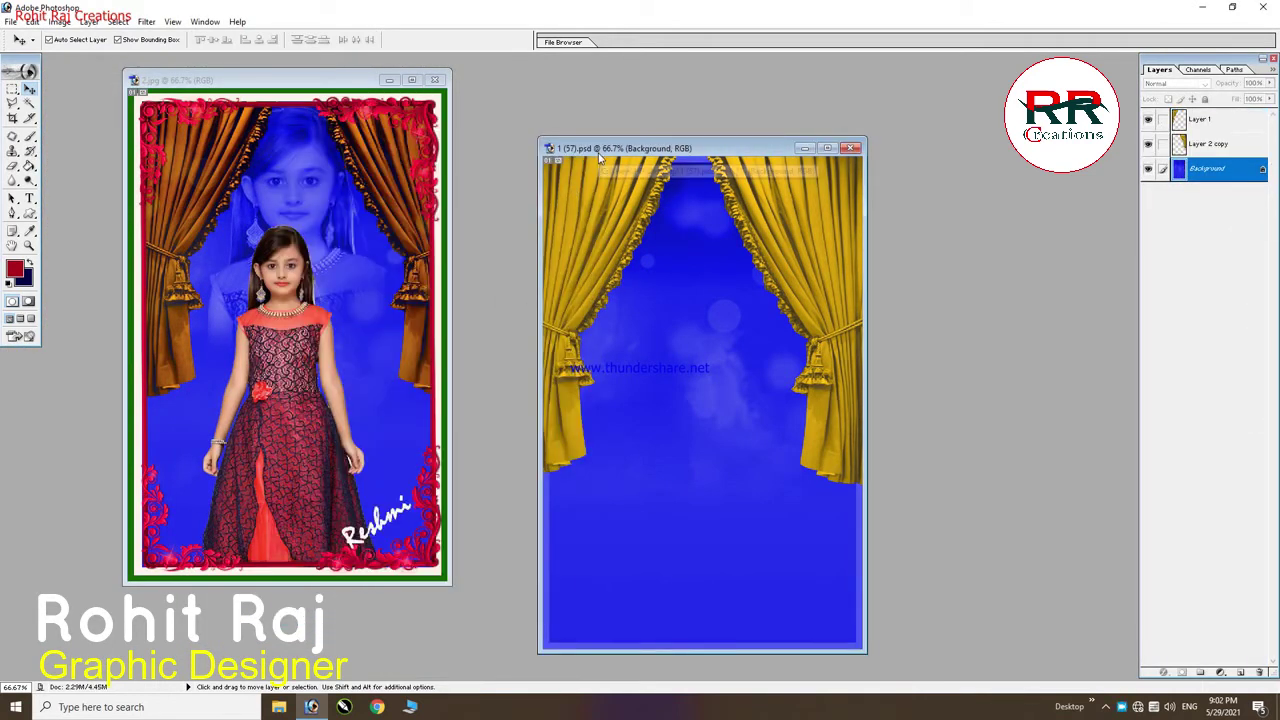
Colorize the left curtain green with Hue 117 and Saturation 30.
{"action": "left_click_drag", "start_coordinate": [599, 156], "coordinate": [619, 107]}
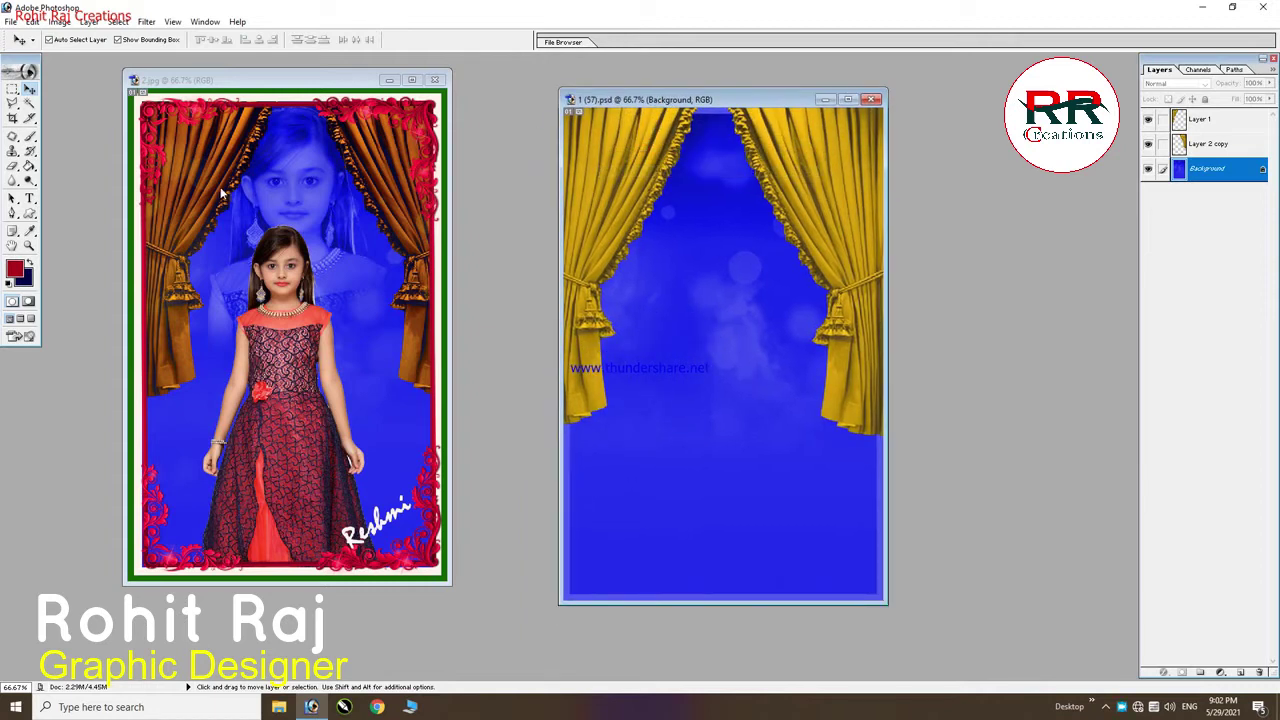
{"action": "left_click_drag", "start_coordinate": [597, 157], "coordinate": [611, 165]}
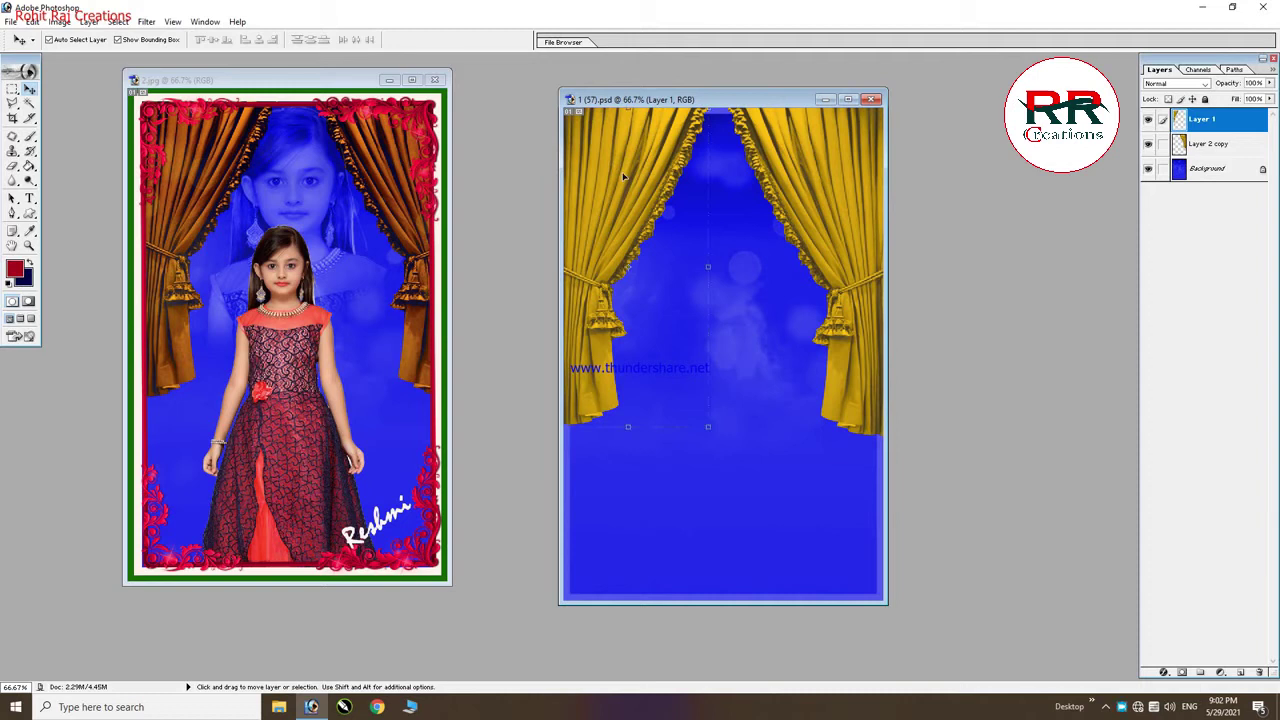
{"action": "key", "text": "ctrl+u"}
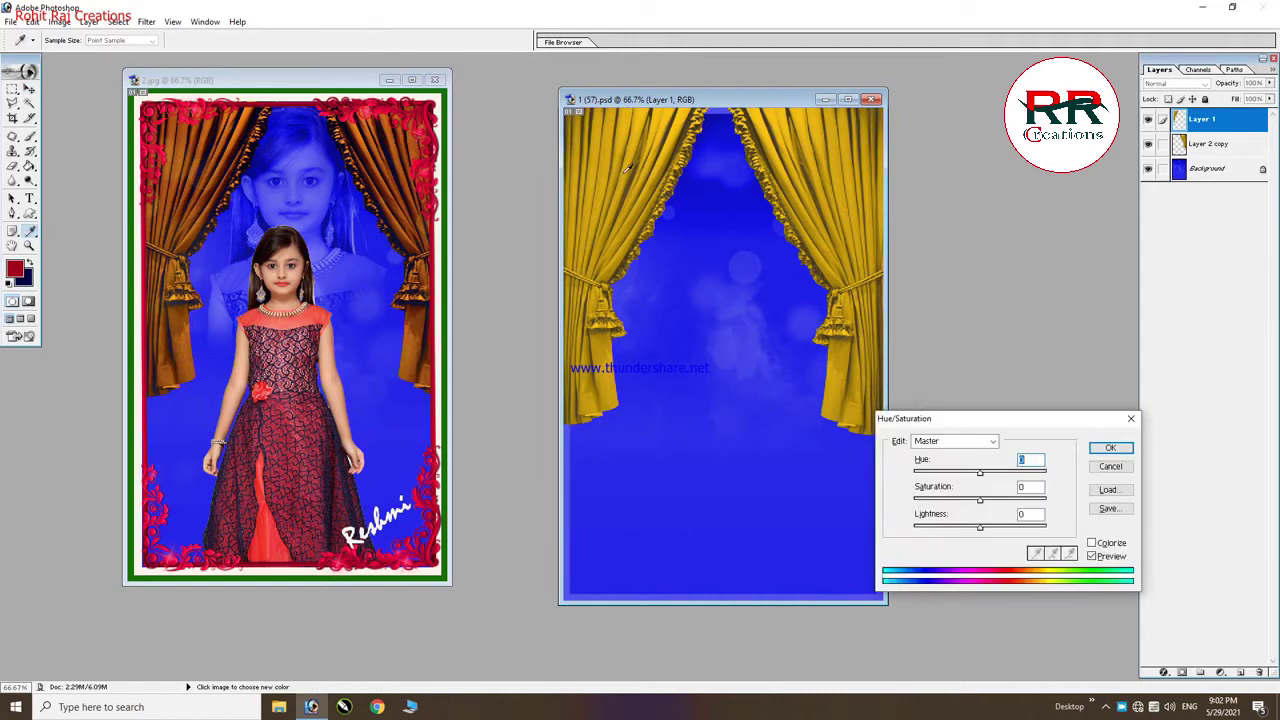
{"action": "left_click", "coordinate": [1093, 543]}
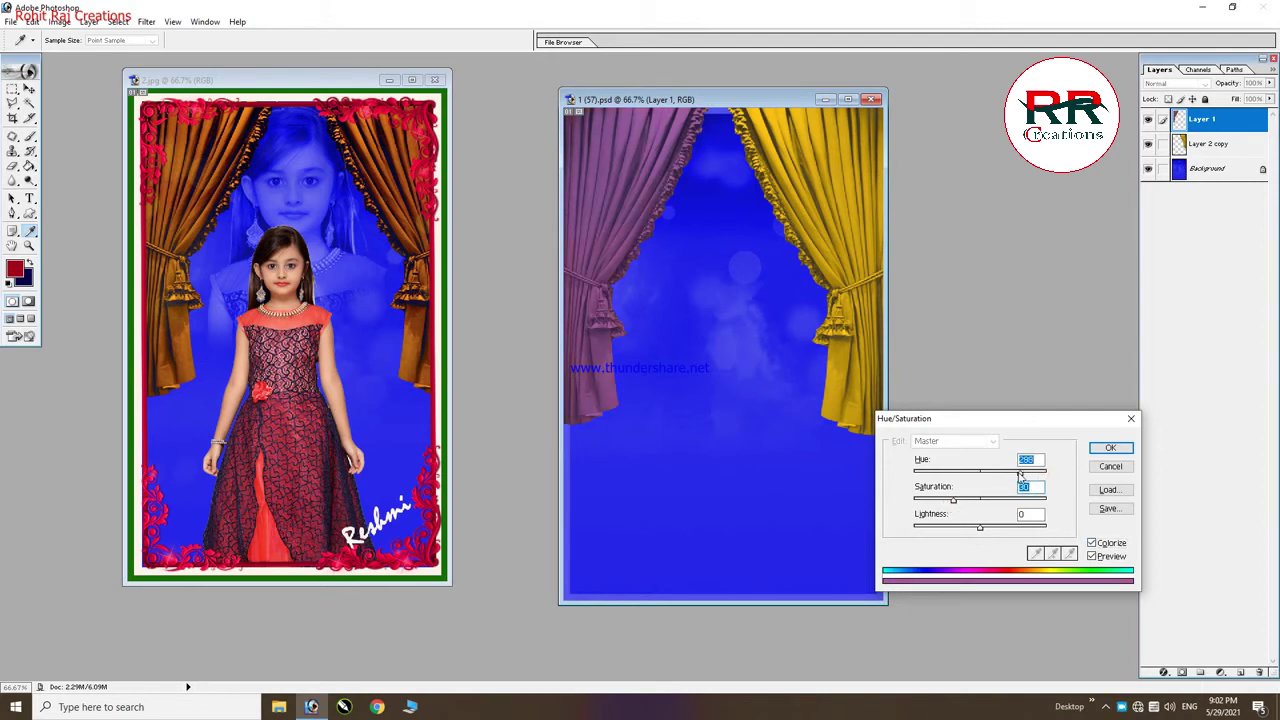
{"action": "left_click_drag", "start_coordinate": [983, 533], "coordinate": [985, 530]}
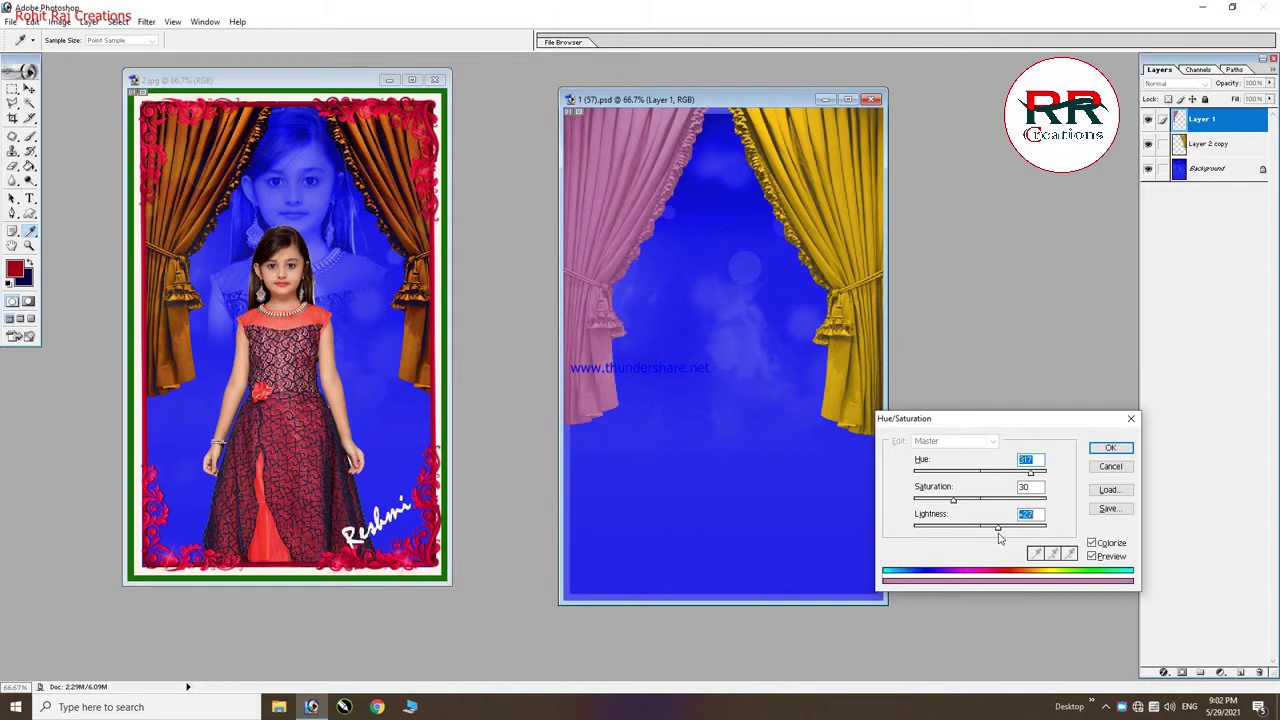
{"action": "left_click", "coordinate": [957, 472]}
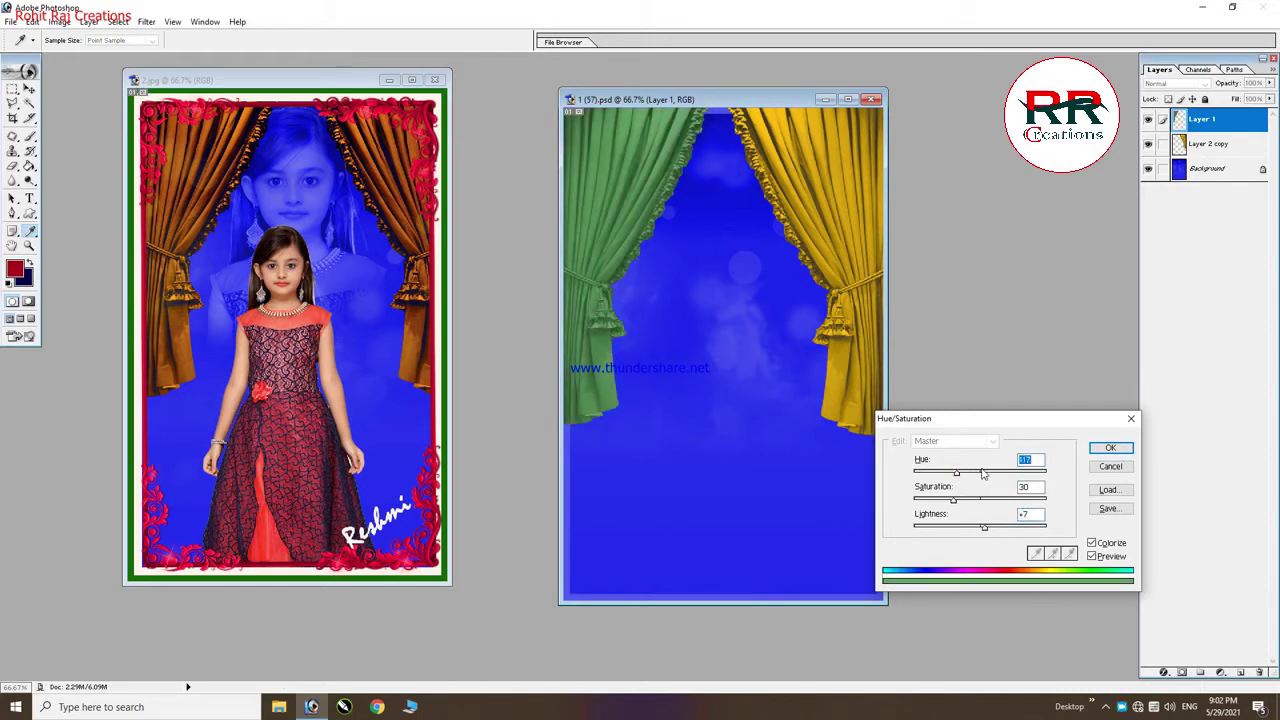
{"action": "left_click", "coordinate": [1110, 448]}
{"action": "key", "text": "v"}
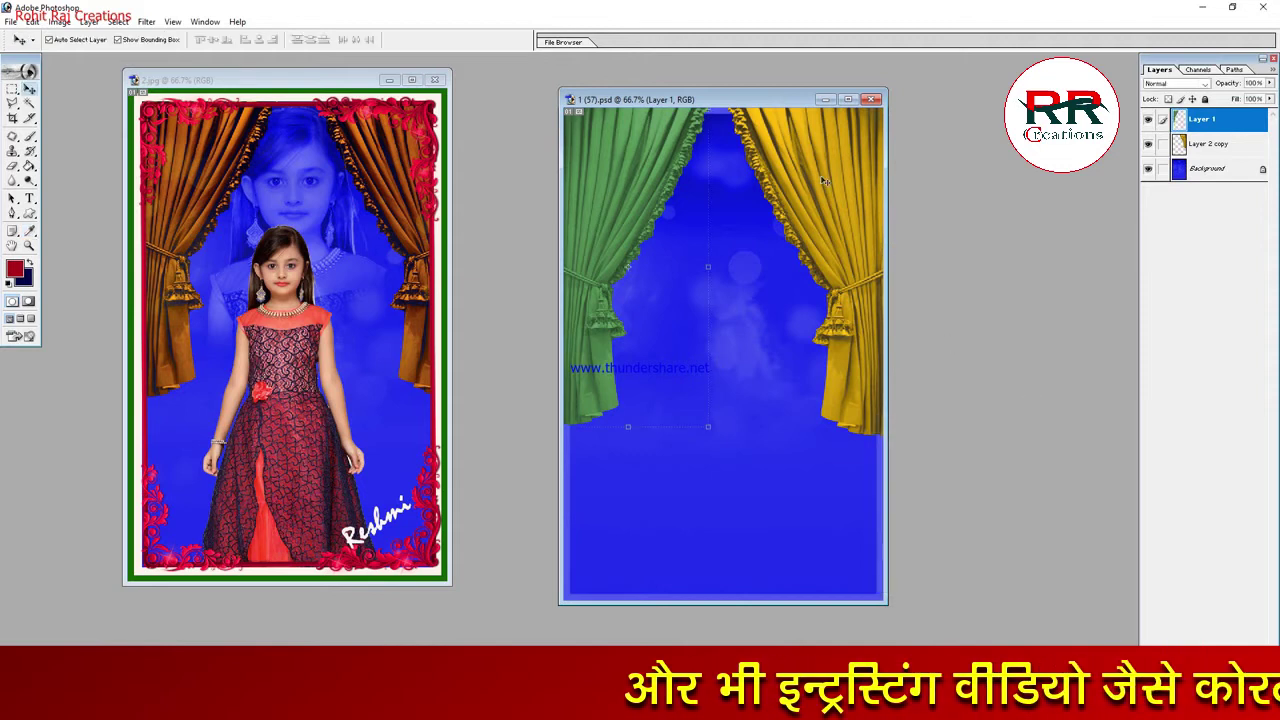
Colorize the right curtain green with Hue 88 and Saturation 25.
{"action": "left_click", "coordinate": [823, 181]}
{"action": "key", "text": "ctrl+u"}
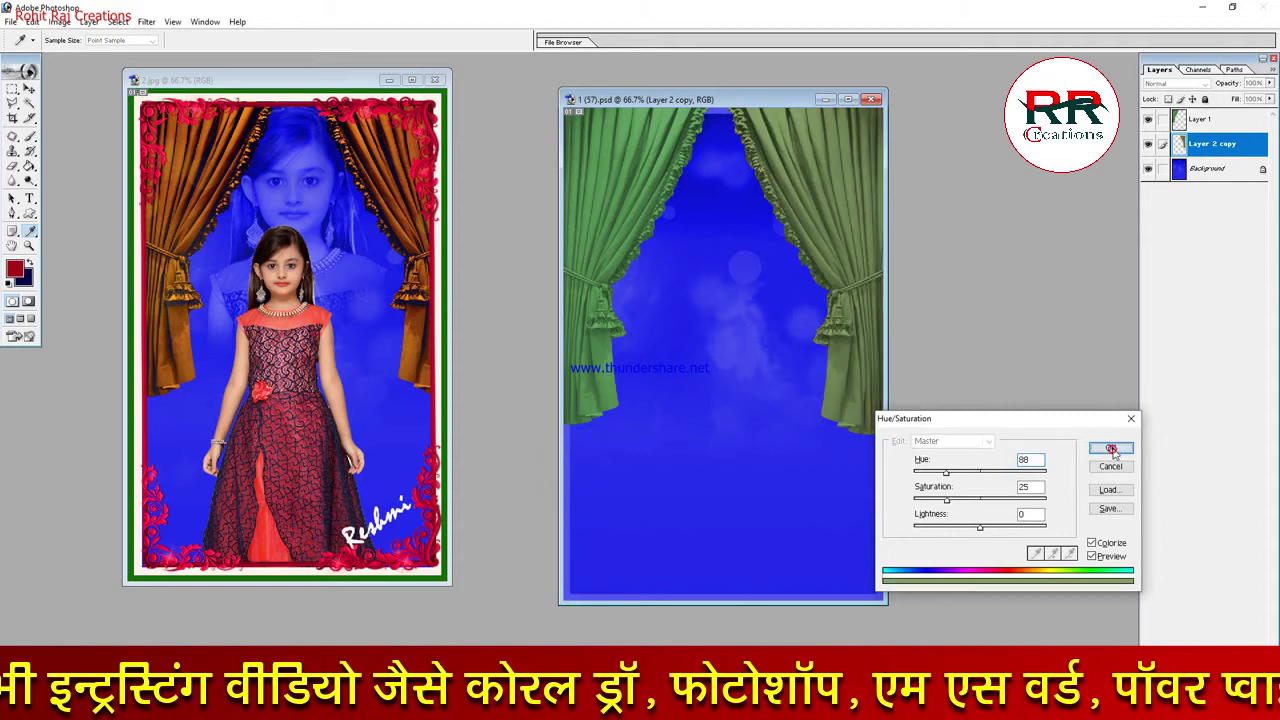
{"action": "left_click", "coordinate": [1111, 449]}
{"action": "key", "text": "v"}
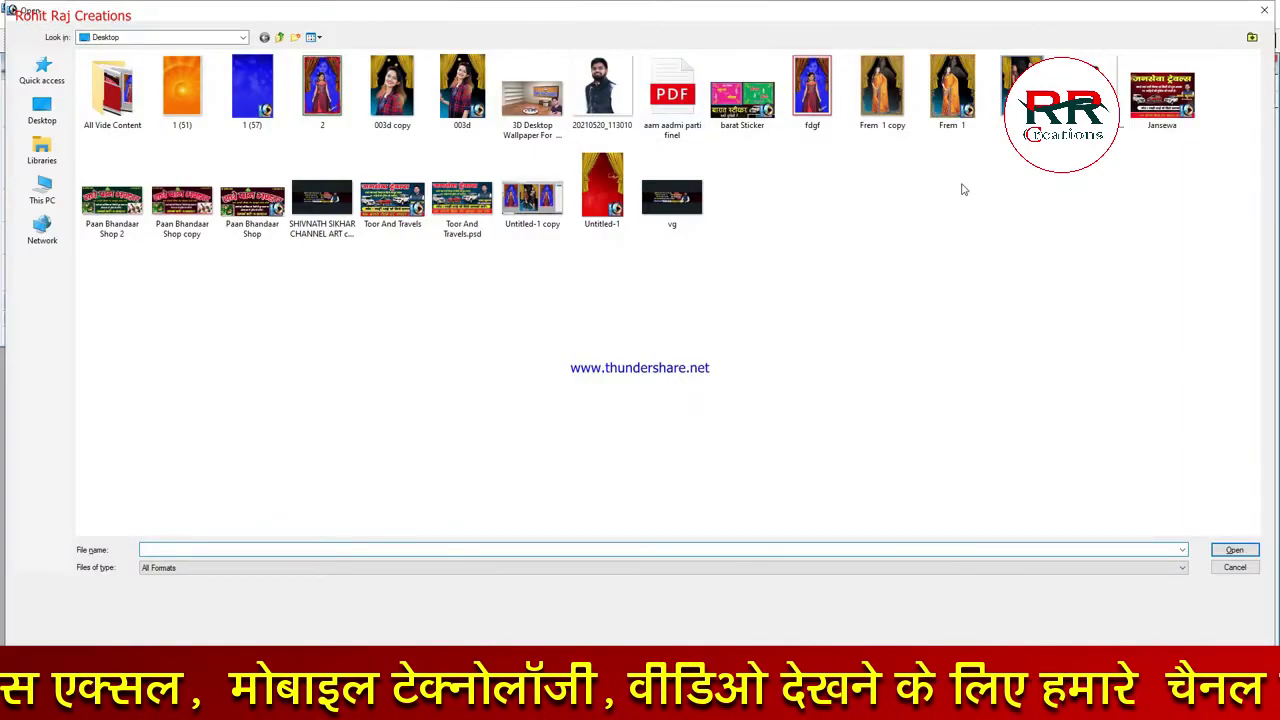
Open image_zoom.jpeg, select it all, and create a transparent 800 x 1067 px document.
{"action": "key", "text": "Escape"}
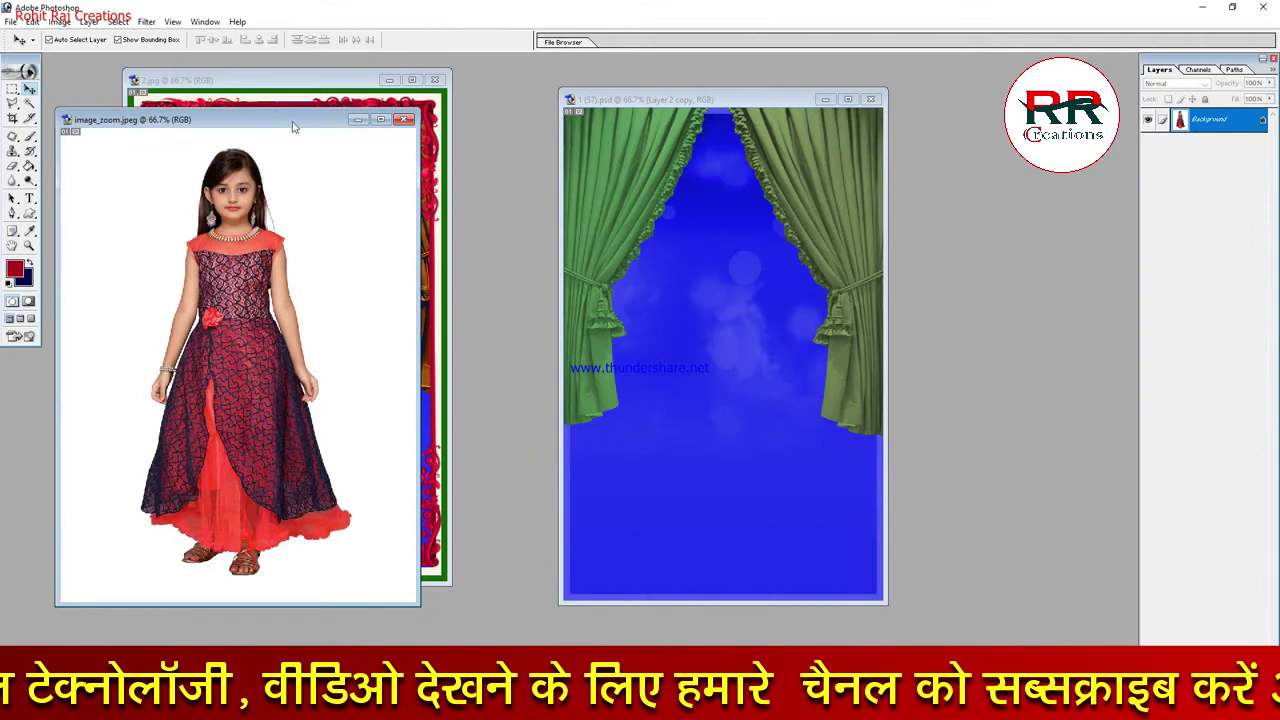
{"action": "left_click_drag", "start_coordinate": [294, 122], "coordinate": [430, 117]}
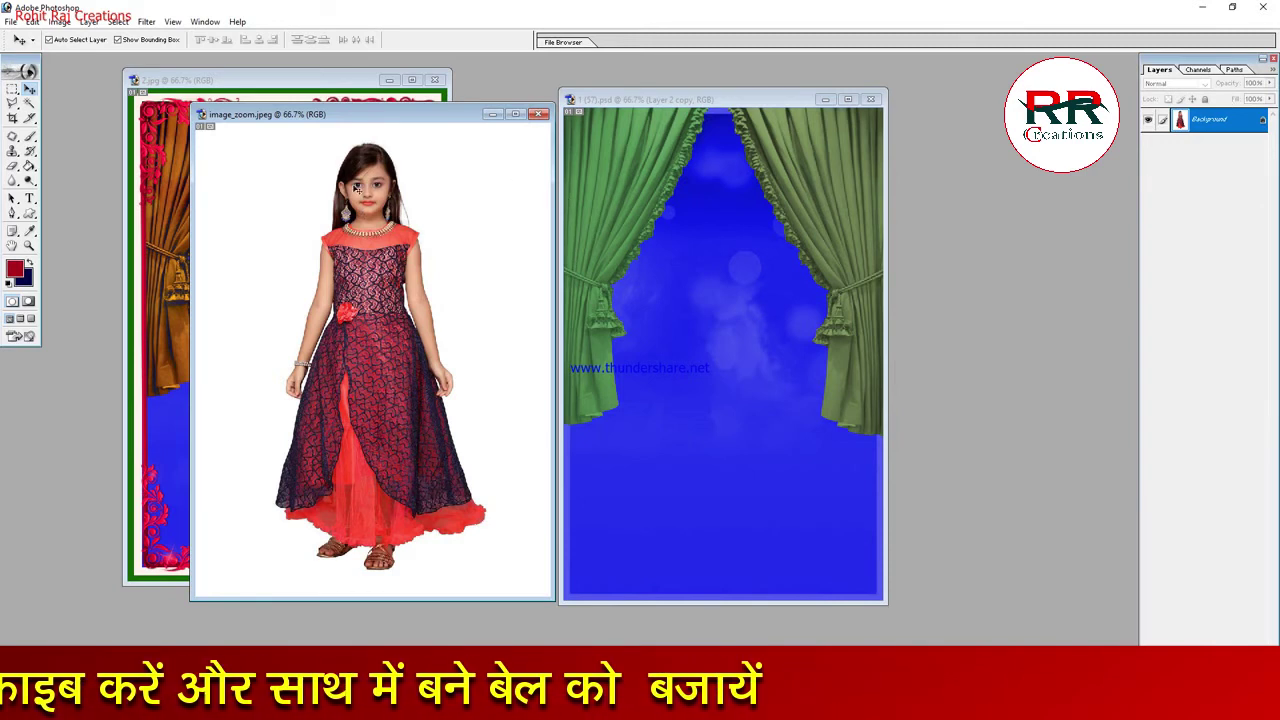
{"action": "key", "text": "ctrl+a"}
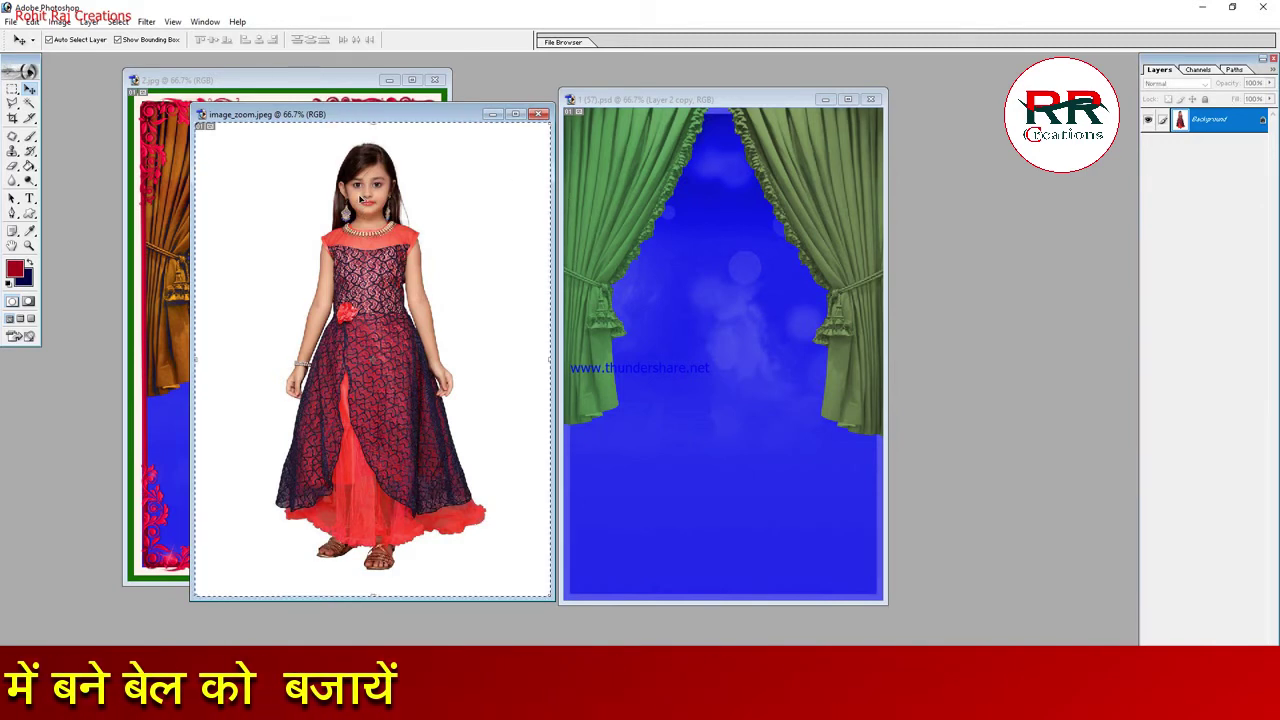
{"action": "key", "text": "ctrl+n"}
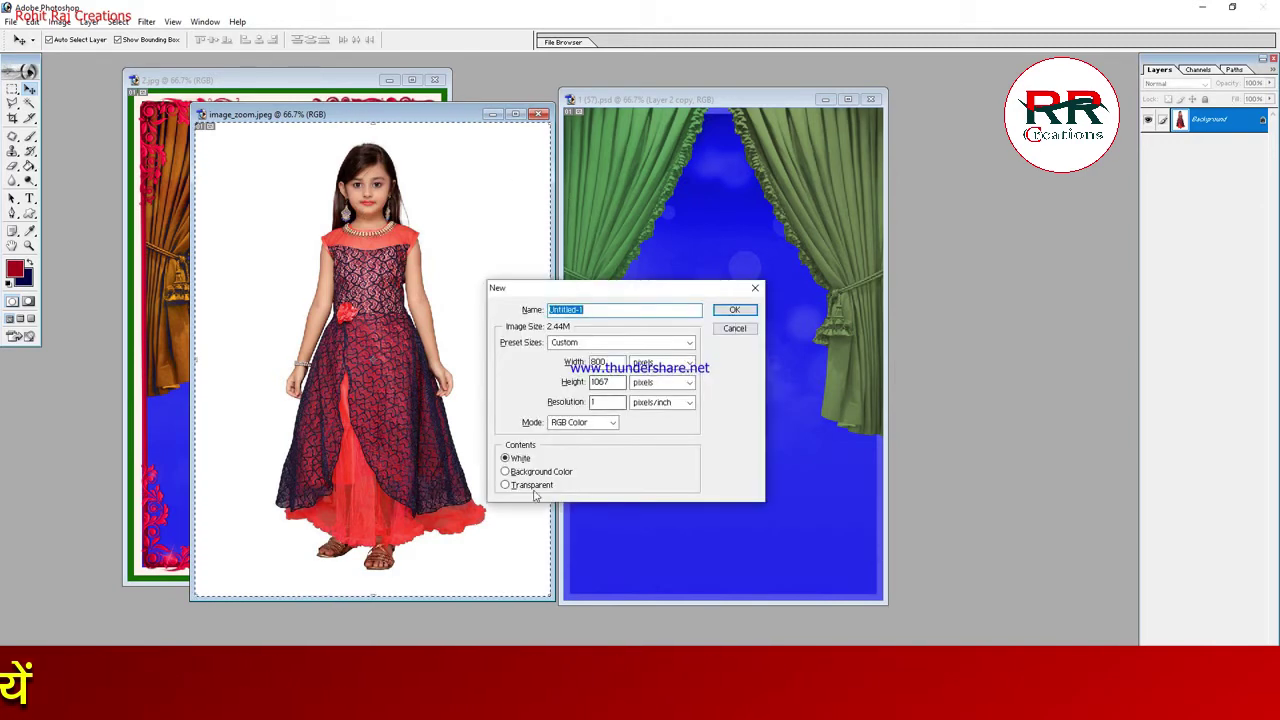
{"action": "left_click", "coordinate": [526, 486]}
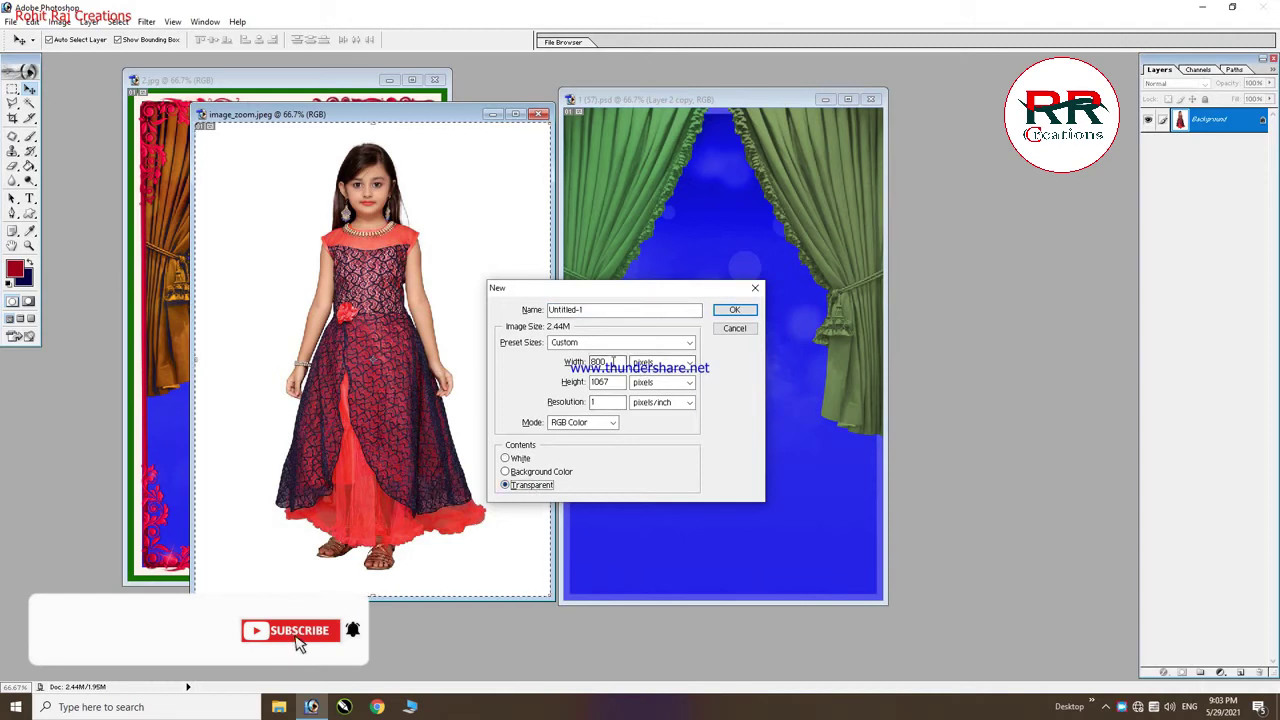
{"action": "left_click", "coordinate": [734, 310]}
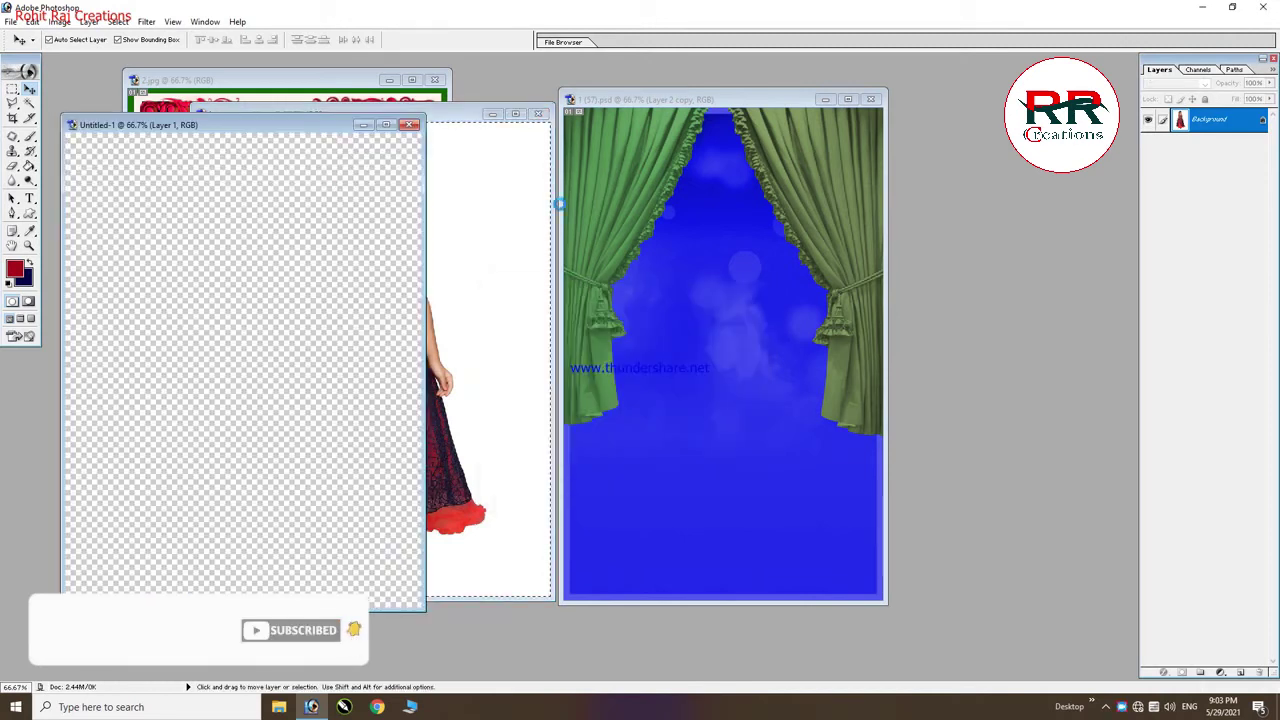
Paste the girl into Untitled-1 and delete her white background with the Magic Wand.
{"action": "key", "text": "ctrl+v"}
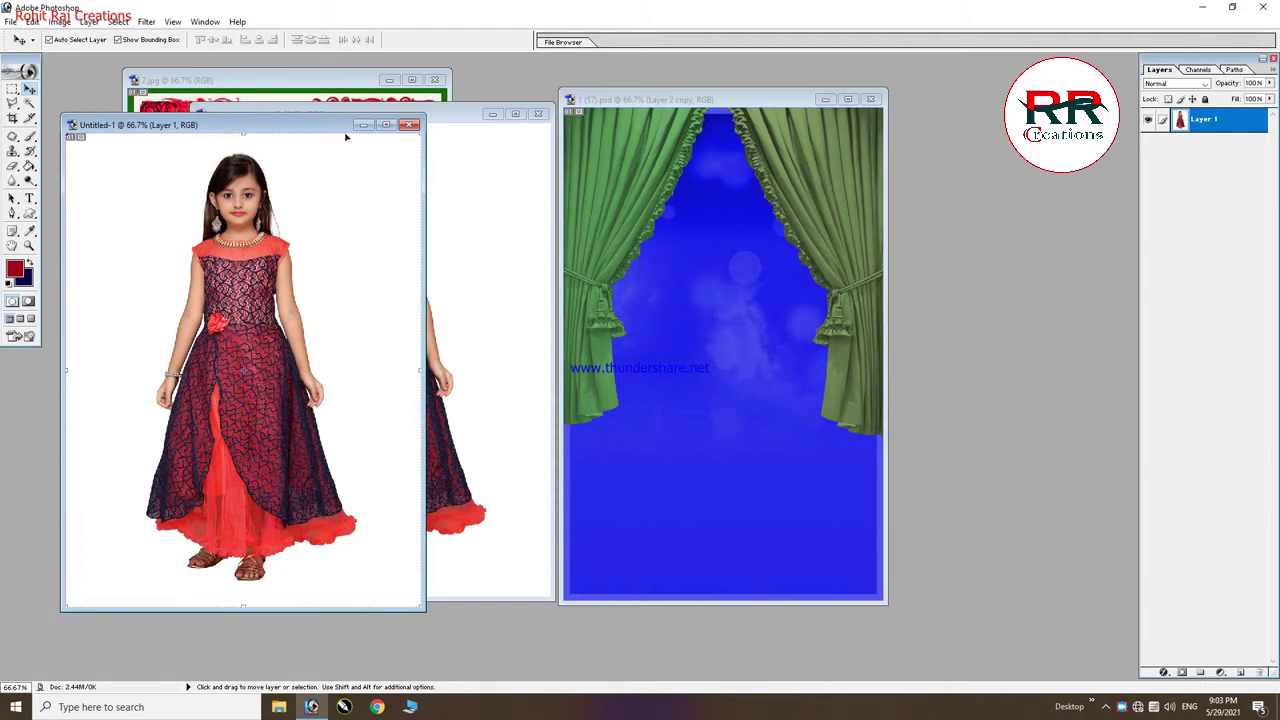
{"action": "key", "text": "w"}
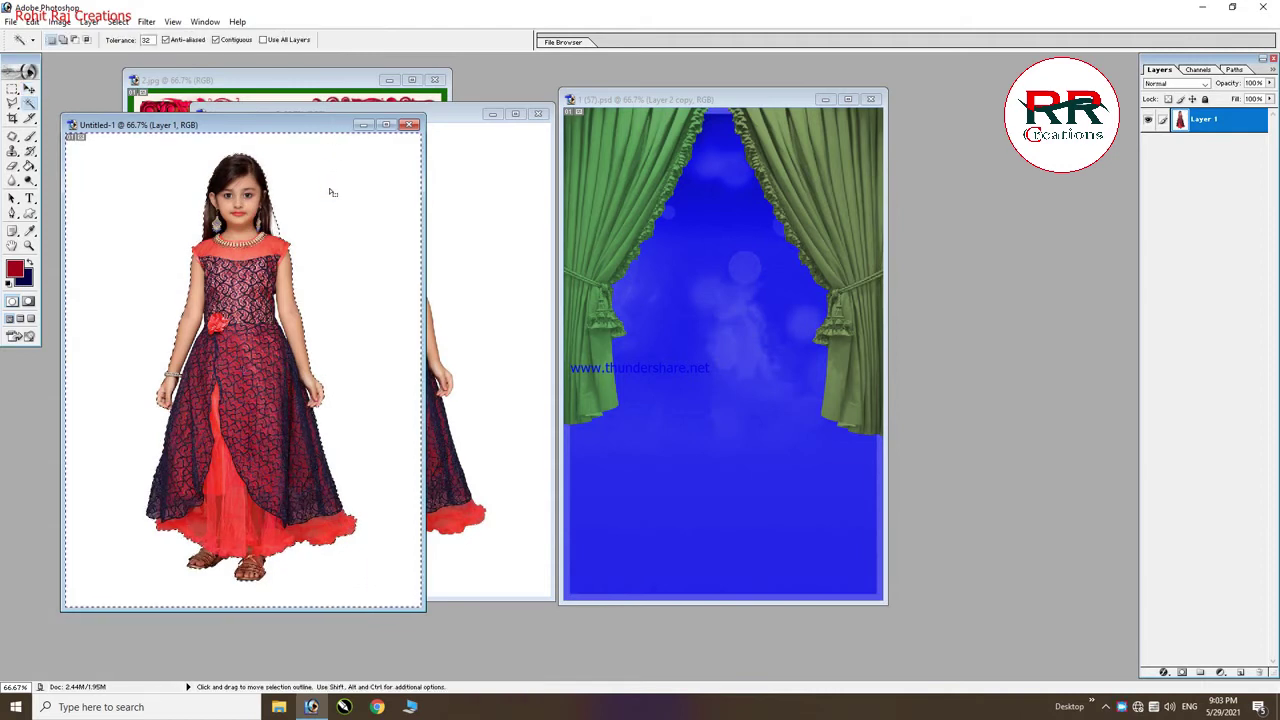
{"action": "key", "text": "Delete"}
{"action": "key", "text": "ctrl+d"}
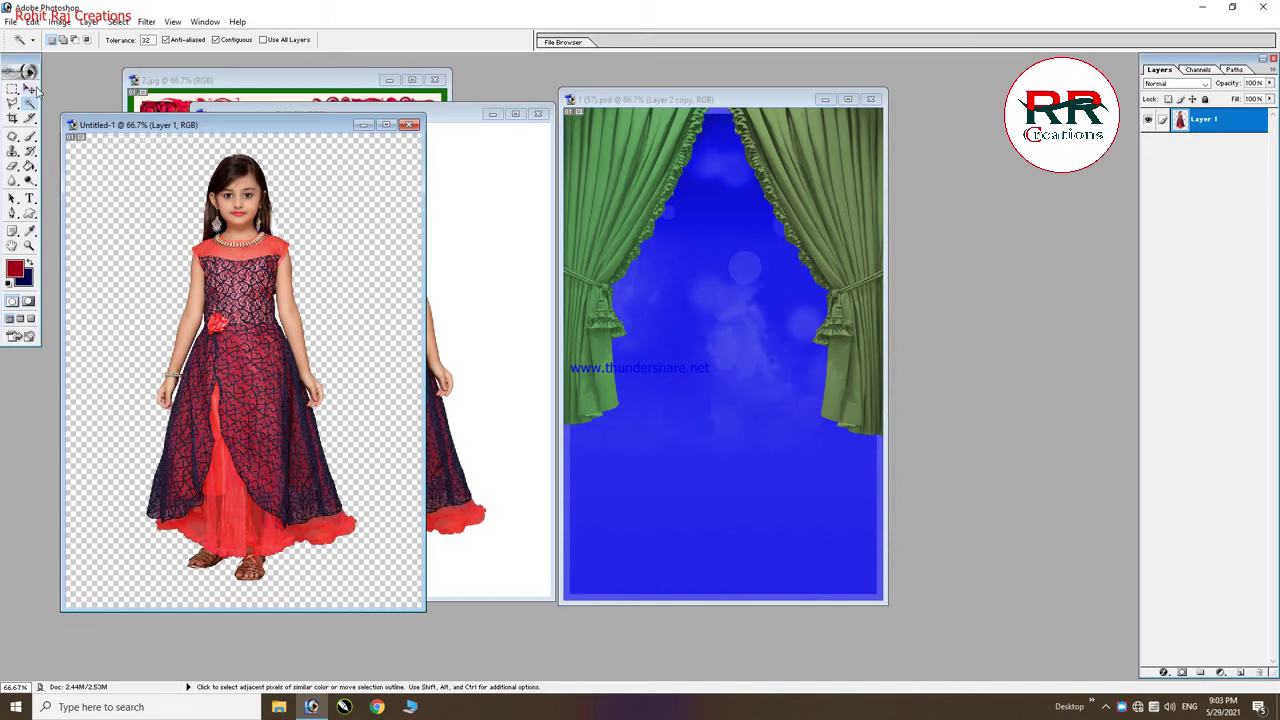
Drag the cut-out girl into 1 (57).psd between the curtains and zoom in.
{"action": "left_click", "coordinate": [32, 89]}
{"action": "mouse_move", "coordinate": [233, 213]}
{"action": "left_mouse_down"}
{"action": "mouse_move", "coordinate": [722, 283]}
{"action": "mouse_move", "coordinate": [731, 270]}
{"action": "left_mouse_up"}
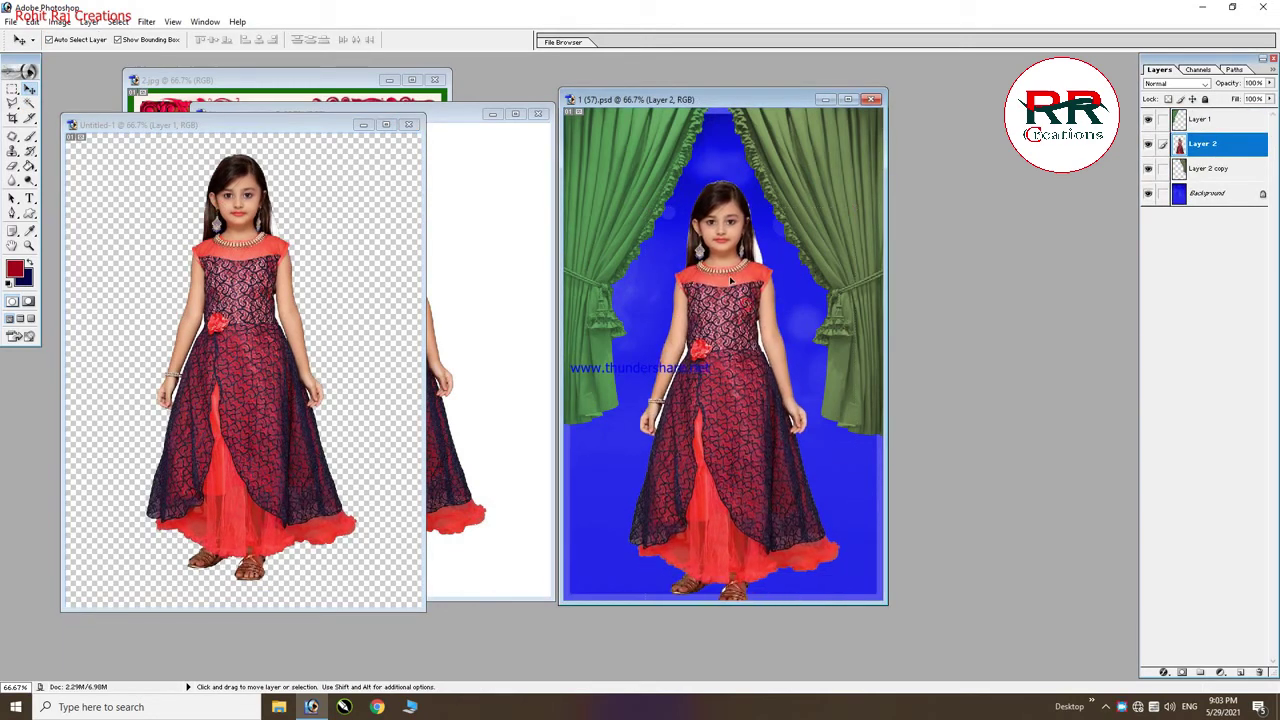
{"action": "left_click", "coordinate": [848, 99]}
{"action": "key", "text": "z"}
{"action": "left_click", "coordinate": [637, 250]}
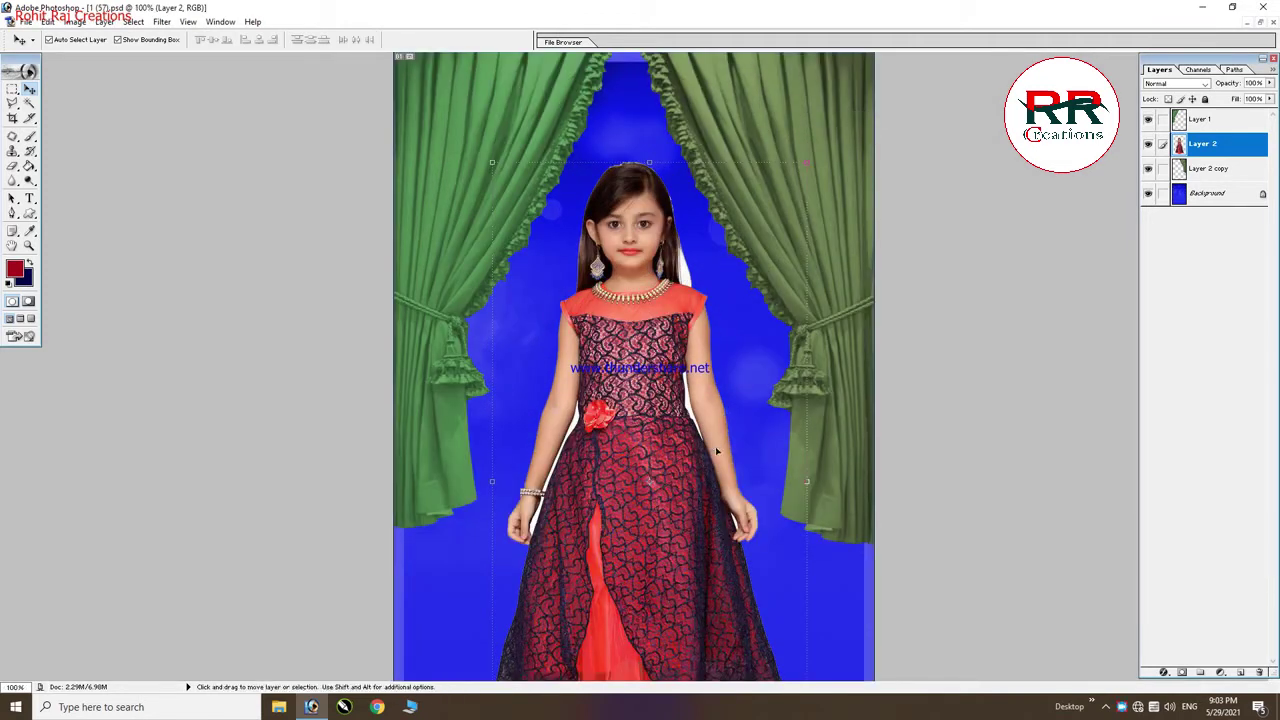
Alt-drag the girl to make Layer 2 copy 2 beside the original.
{"action": "key", "text": "w"}
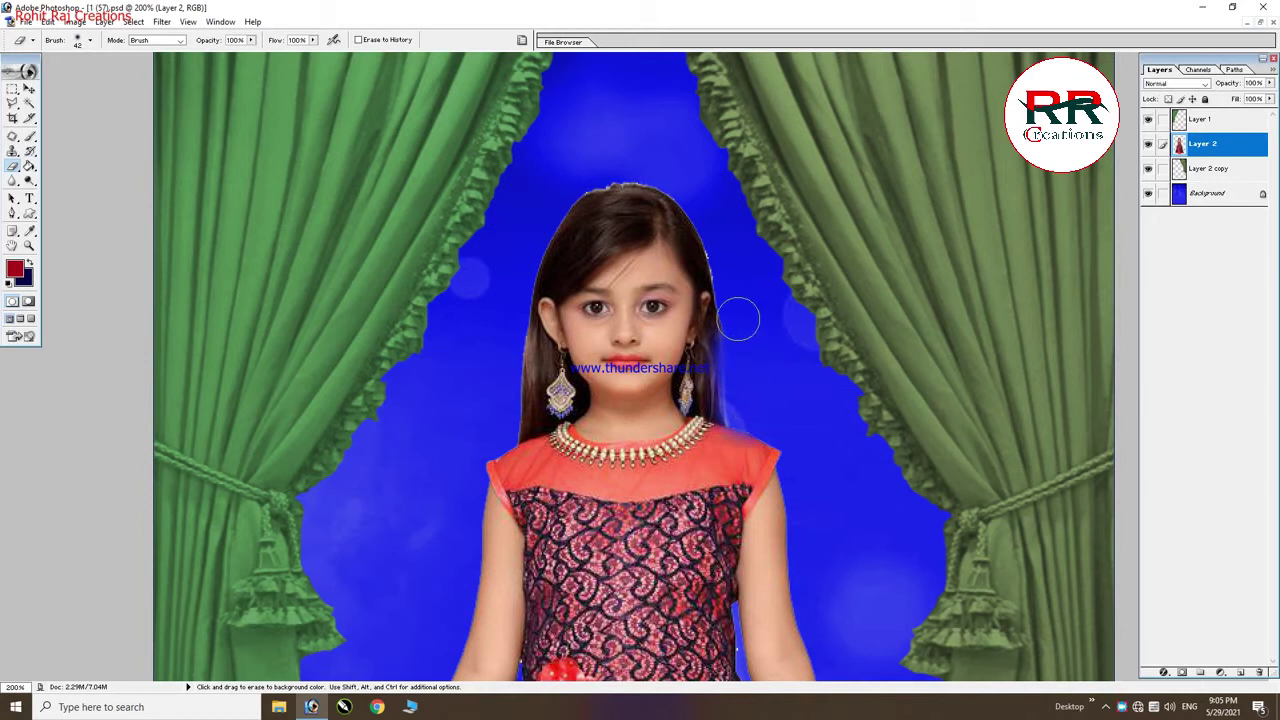
{"action": "key", "text": "v"}
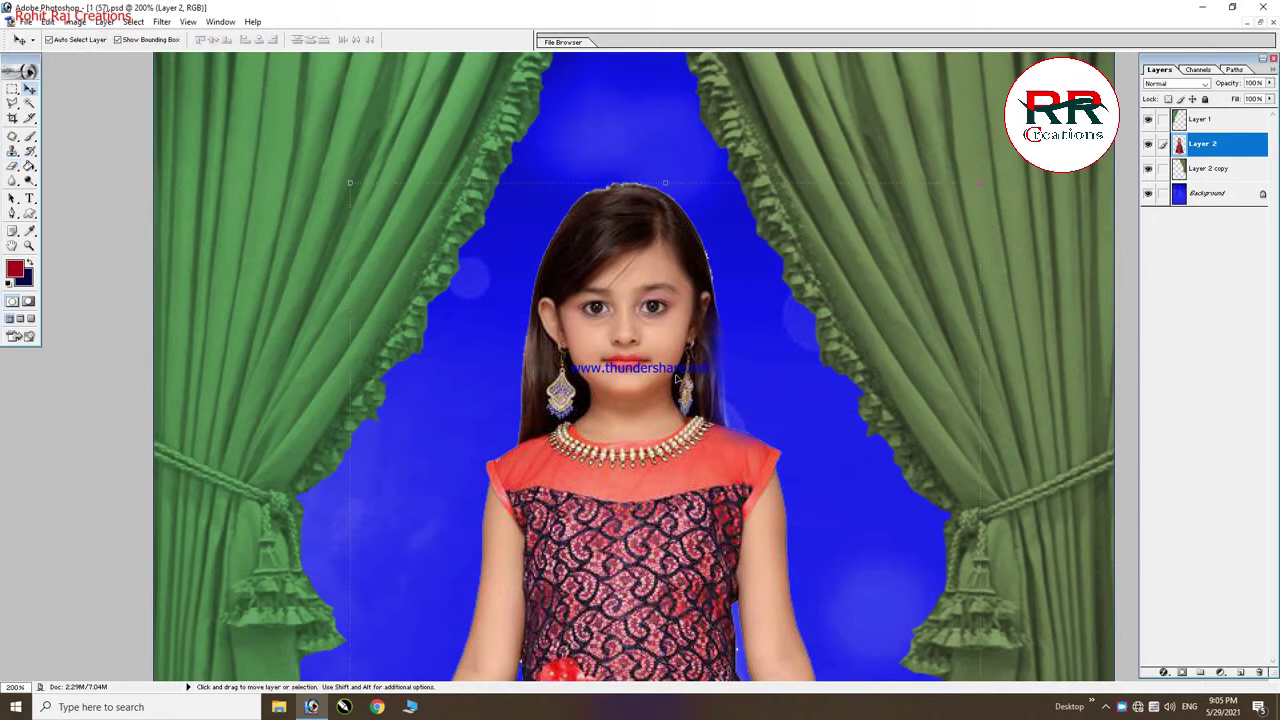
{"action": "left_click_drag", "start_coordinate": [656, 343], "coordinate": [519, 355]}
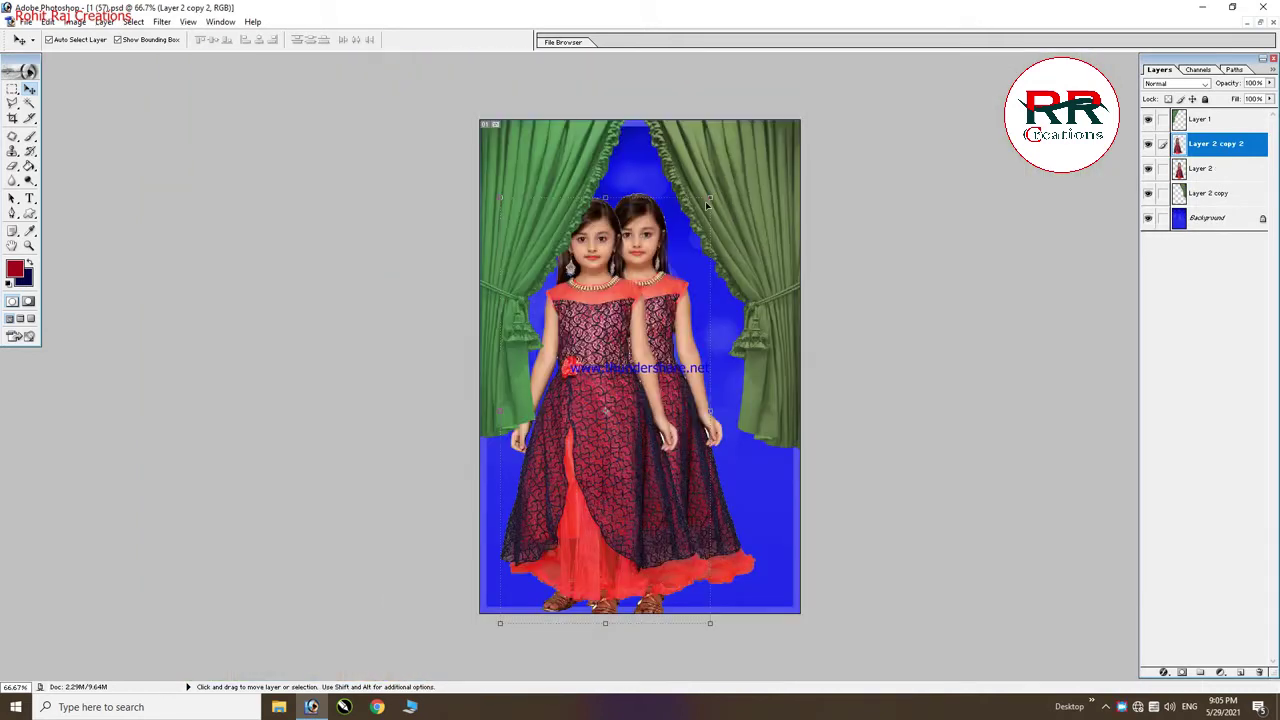
Scale the girl copy to 80.8% and erase the taller girl's lower dress with a large eraser.
{"action": "left_click_drag", "start_coordinate": [710, 198], "coordinate": [670, 282]}
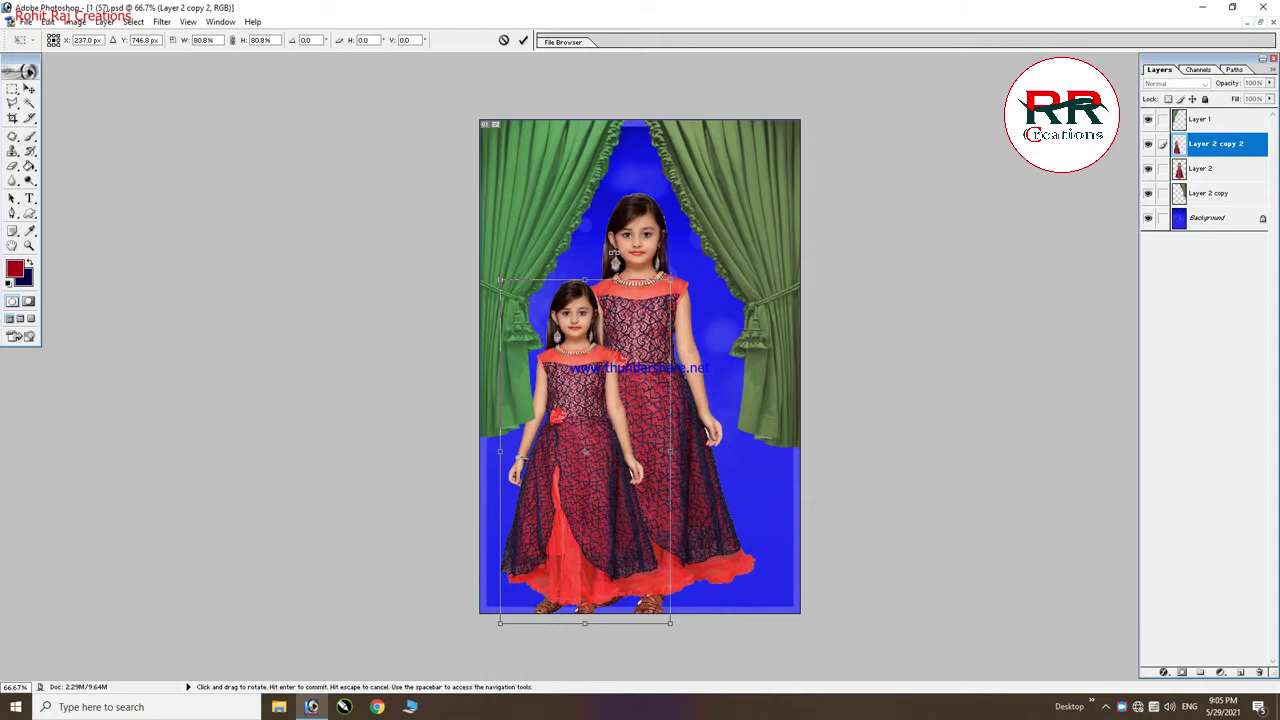
{"action": "key", "text": "Return"}
{"action": "left_click", "coordinate": [643, 226]}
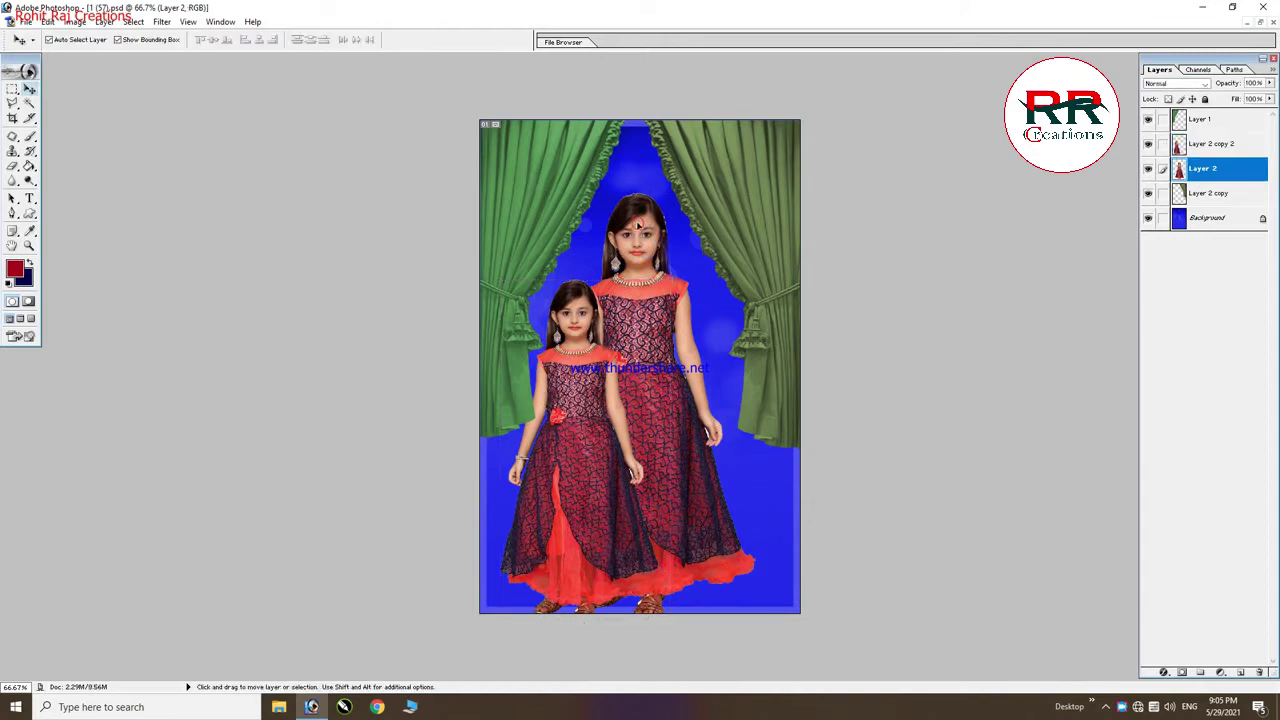
{"action": "key", "text": "e"}
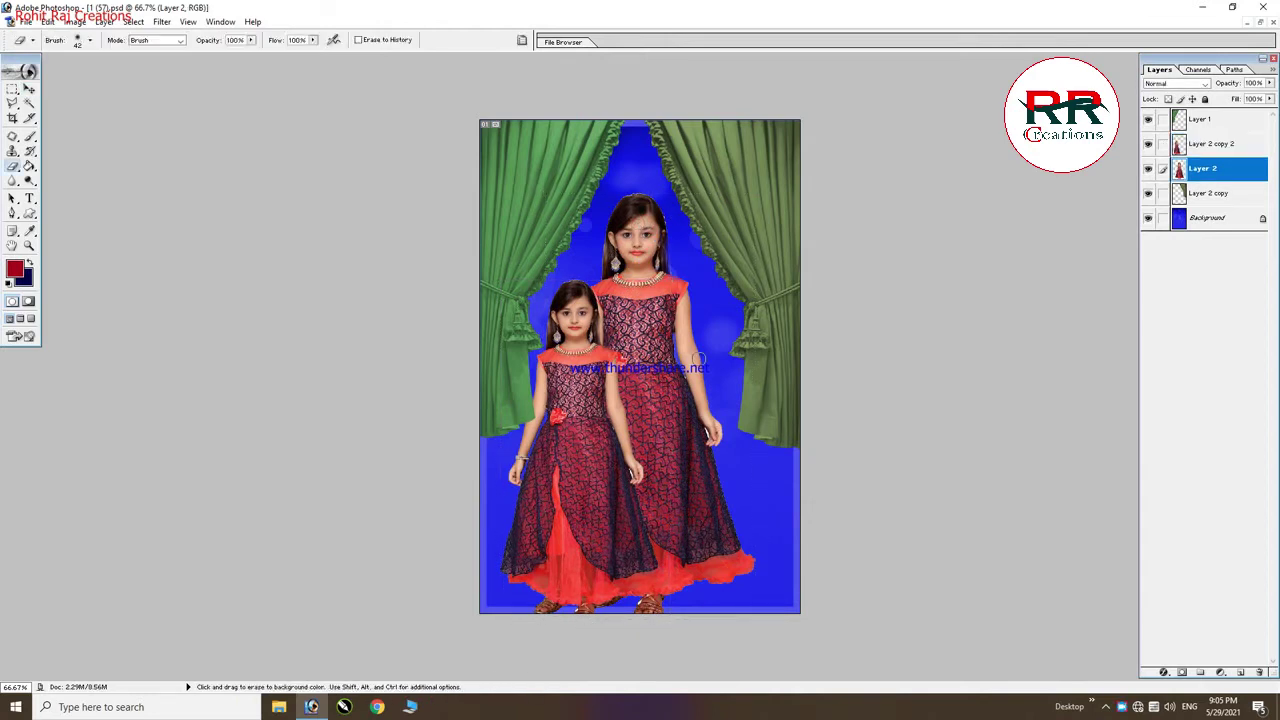
{"action": "key", "text": "bracketright"}
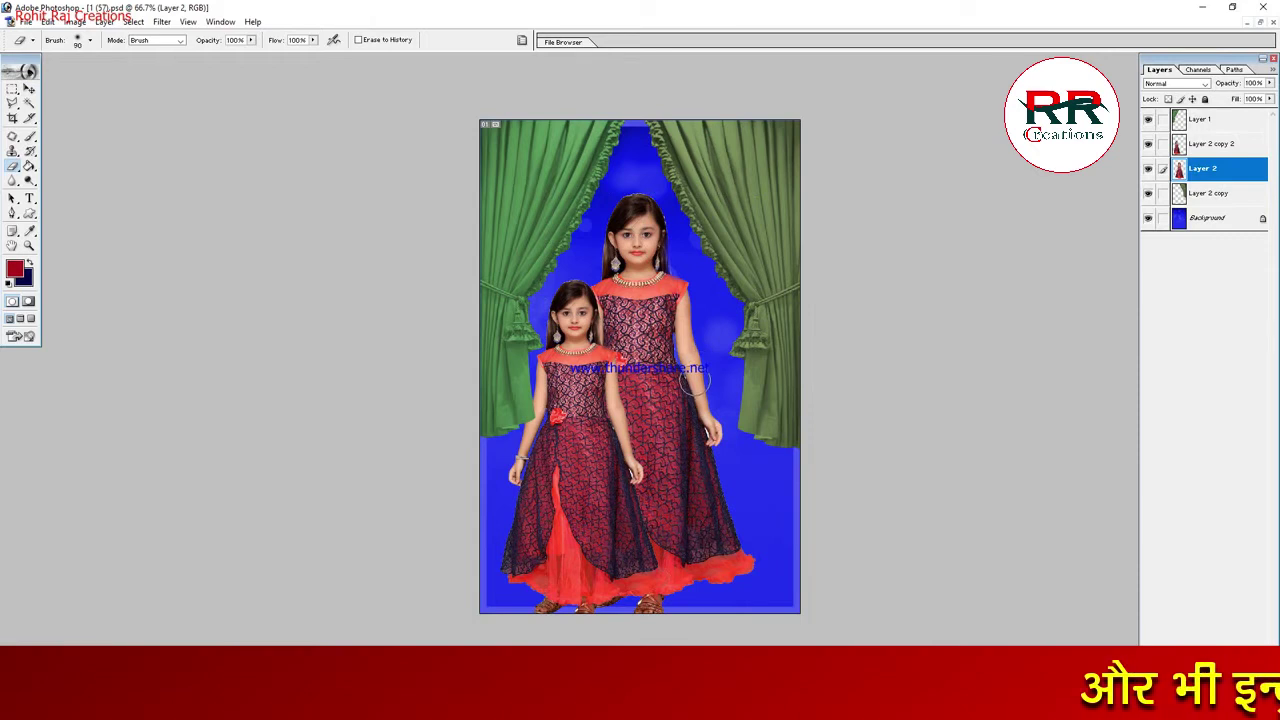
{"action": "key", "text": "bracketright"}
{"action": "key", "text": "bracketright"}
{"action": "key", "text": "bracketright"}
{"action": "left_click_drag", "start_coordinate": [694, 420], "coordinate": [630, 290]}
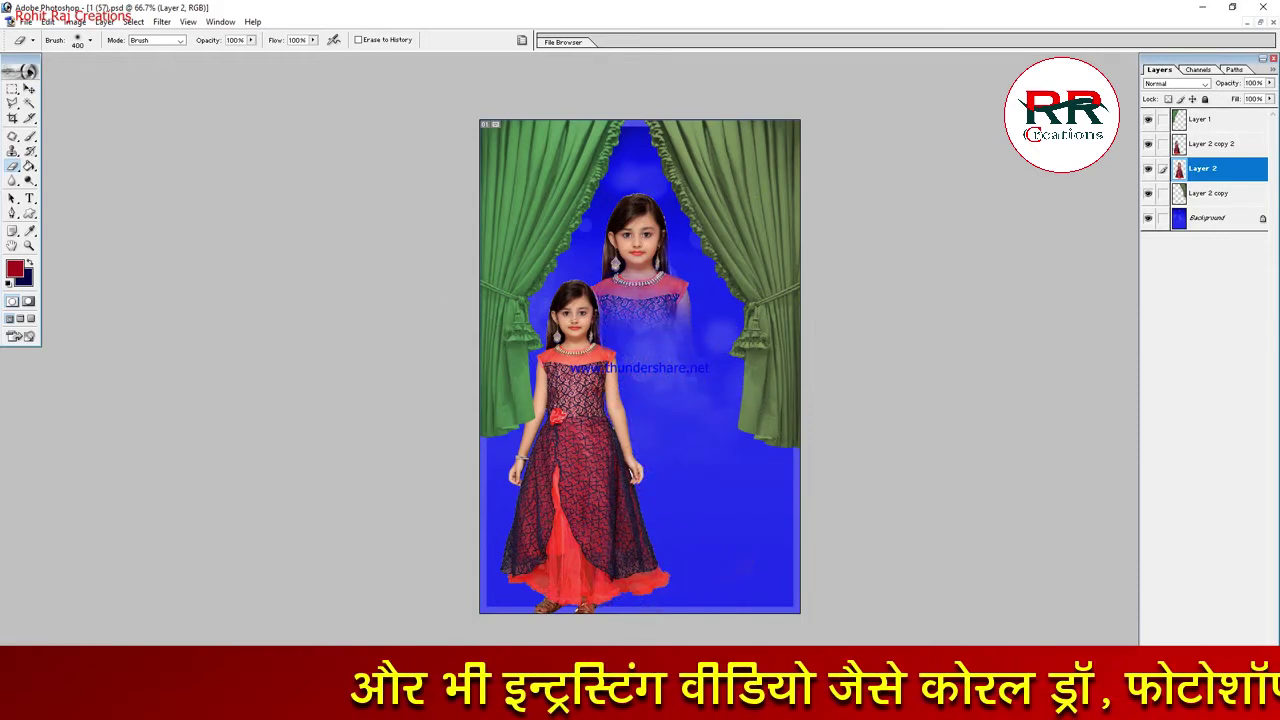
{"action": "key", "text": "v"}
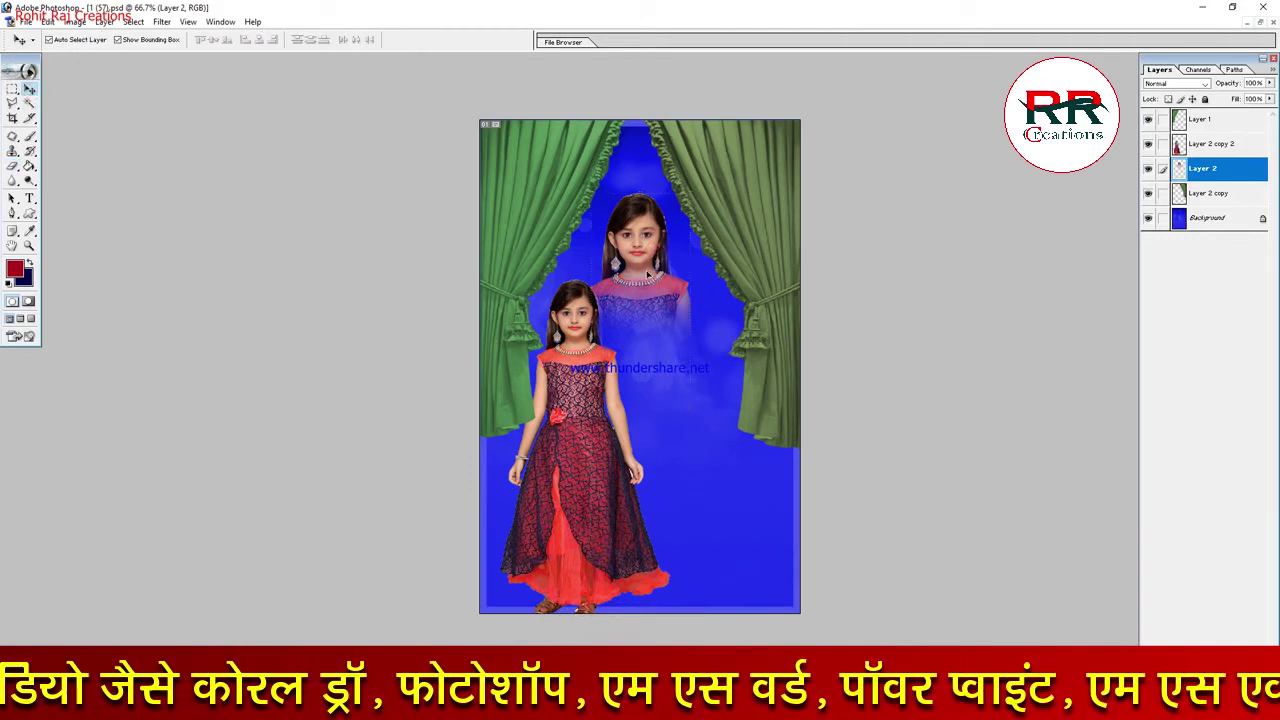
{"action": "left_click_drag", "start_coordinate": [645, 270], "coordinate": [645, 262]}
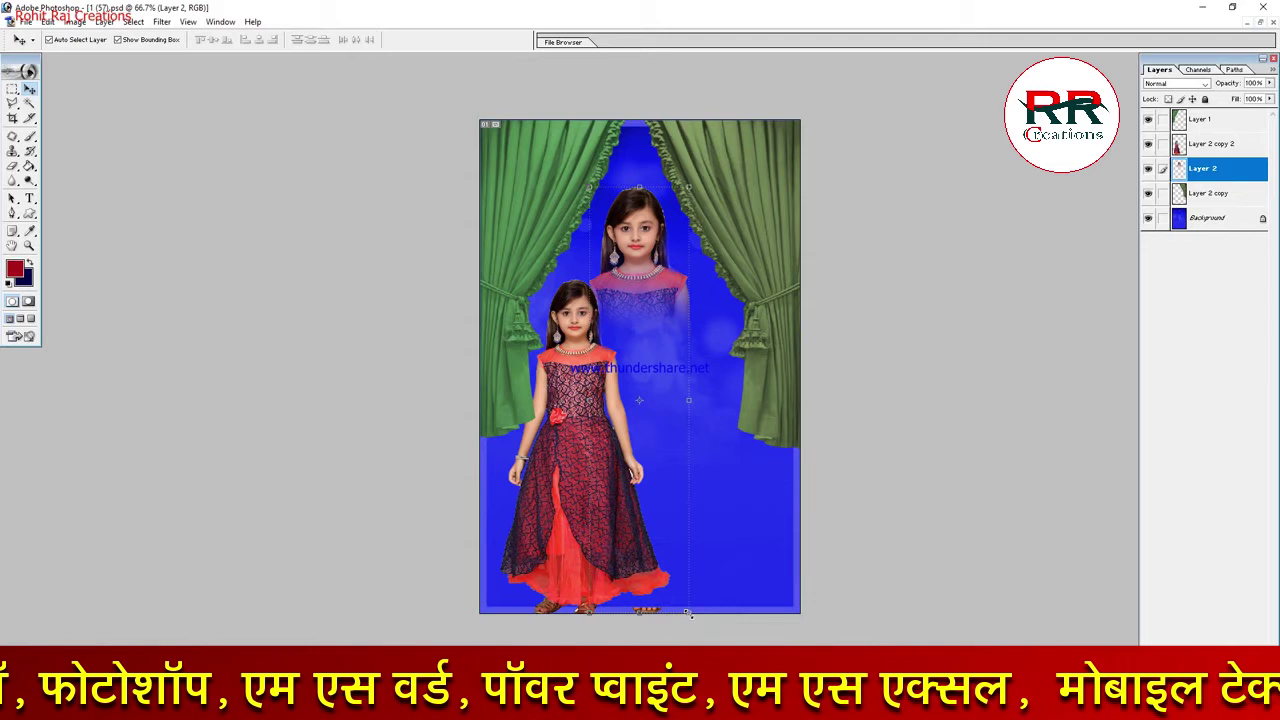
Enlarge the faded background girl to about 126%, set her to Luminosity blend, and raise her slightly.
{"action": "left_click_drag", "start_coordinate": [688, 612], "coordinate": [715, 715]}
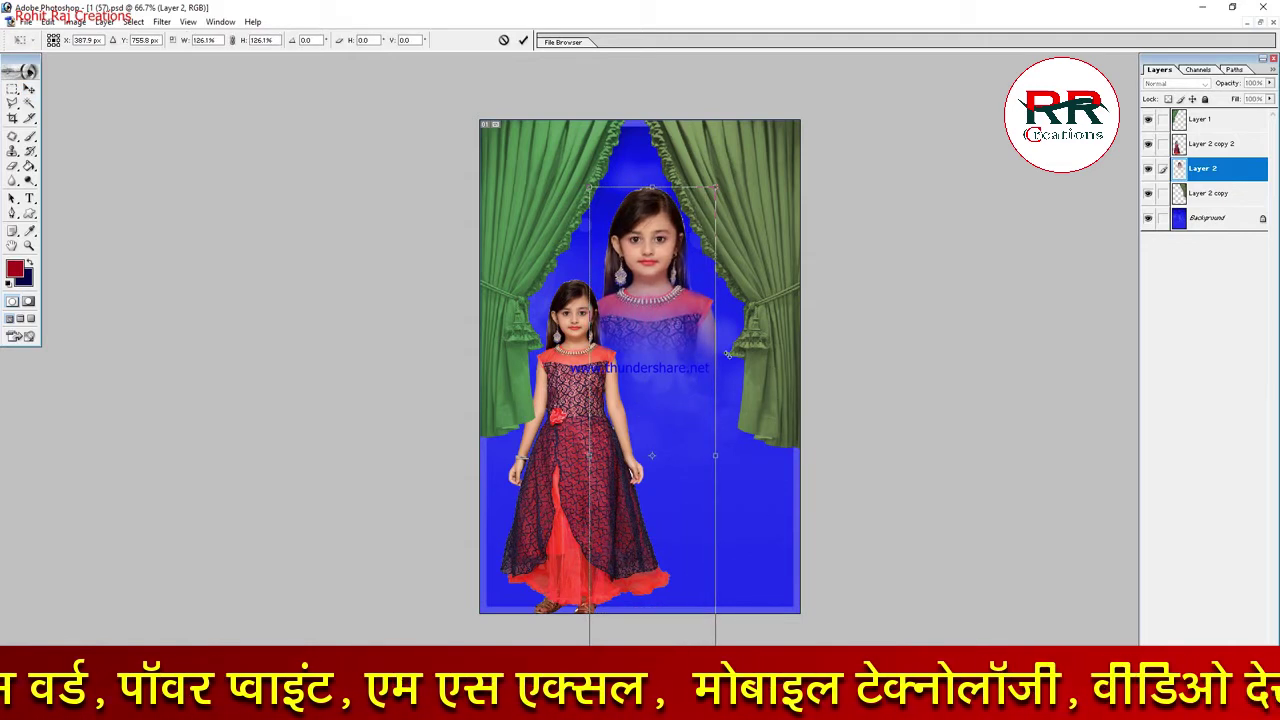
{"action": "left_click_drag", "start_coordinate": [666, 317], "coordinate": [650, 310]}
{"action": "key", "text": "Return"}
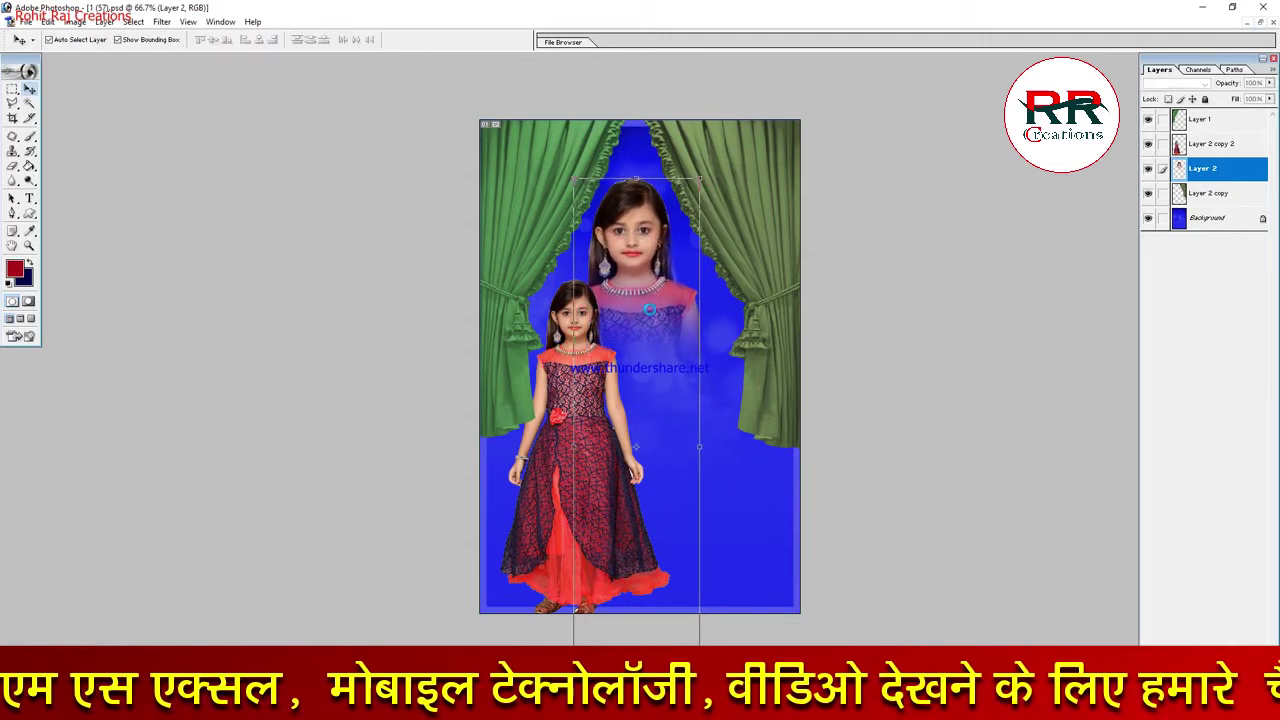
{"action": "left_click", "coordinate": [1205, 84]}
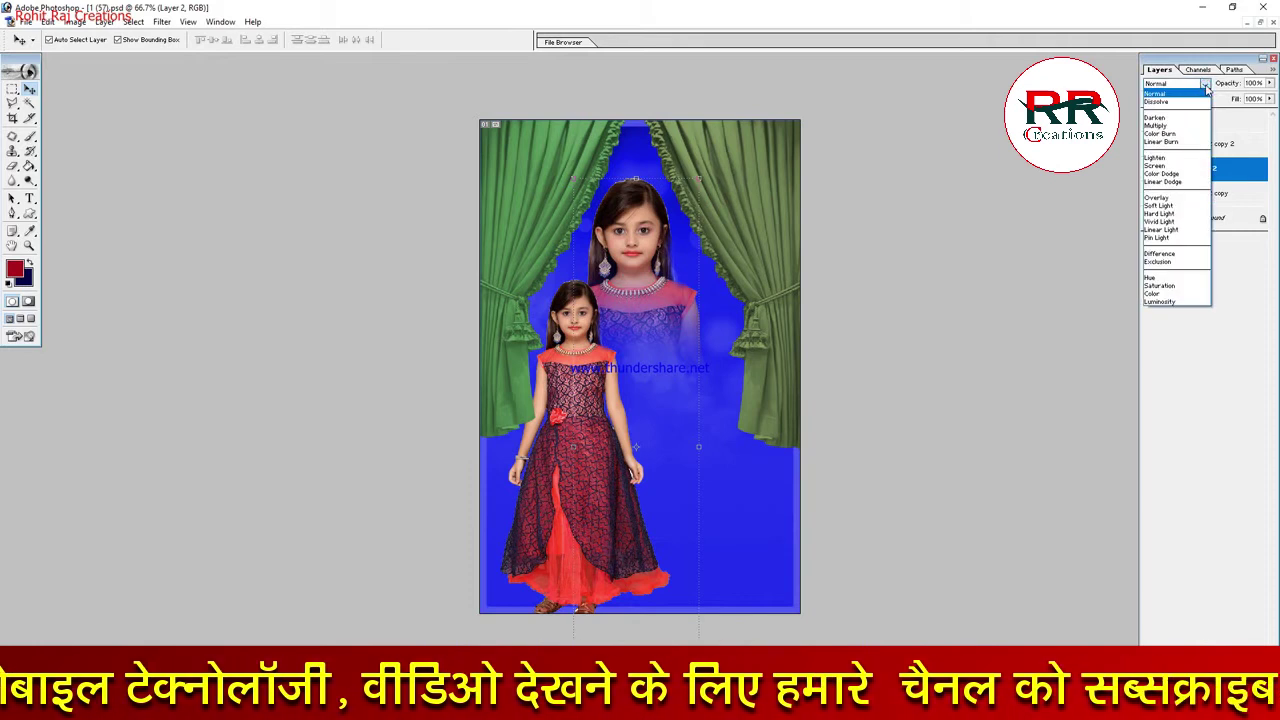
{"action": "left_click", "coordinate": [1158, 302]}
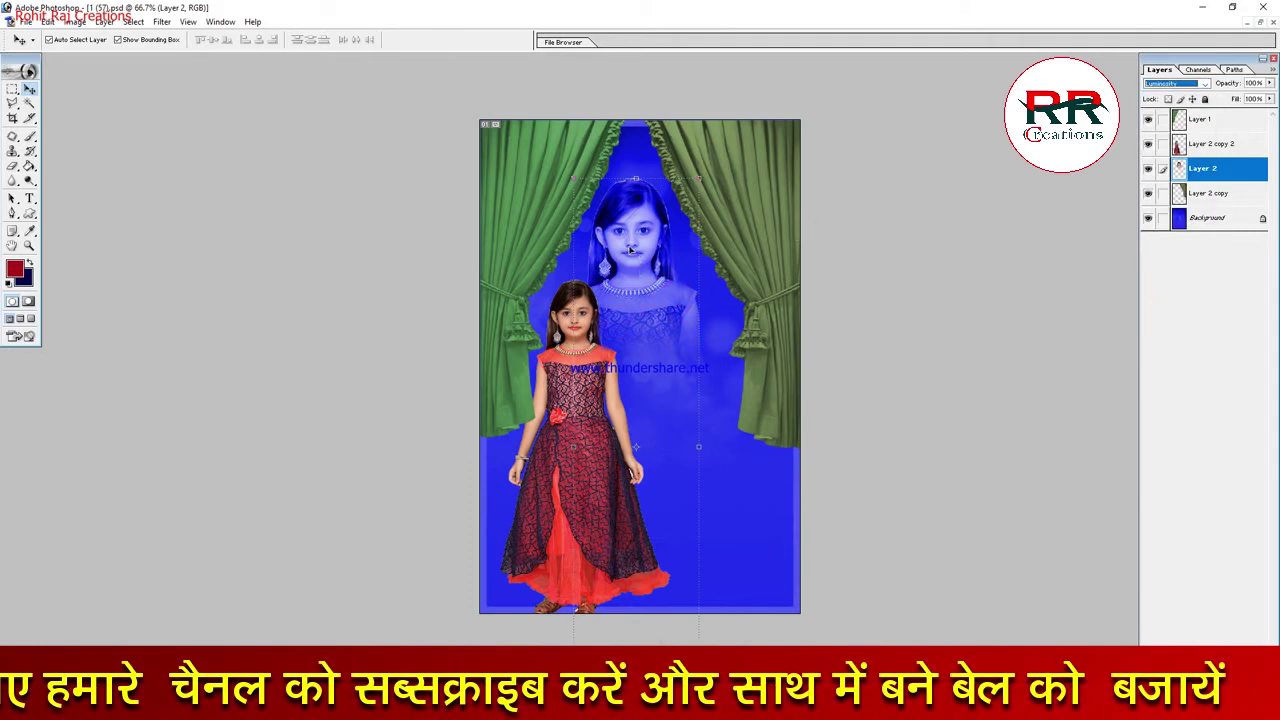
{"action": "left_click_drag", "start_coordinate": [632, 248], "coordinate": [632, 238]}
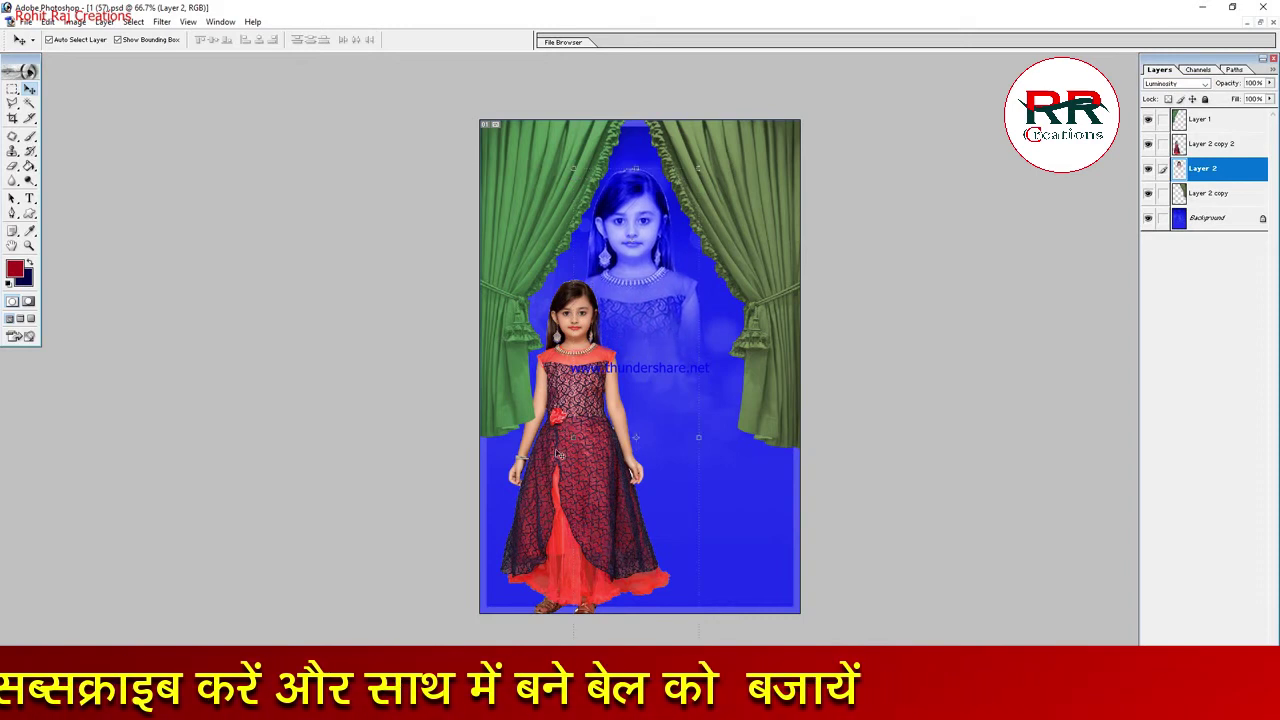
Resize the red-dress girl to about 105% and centre her in front.
{"action": "left_click_drag", "start_coordinate": [559, 455], "coordinate": [624, 477]}
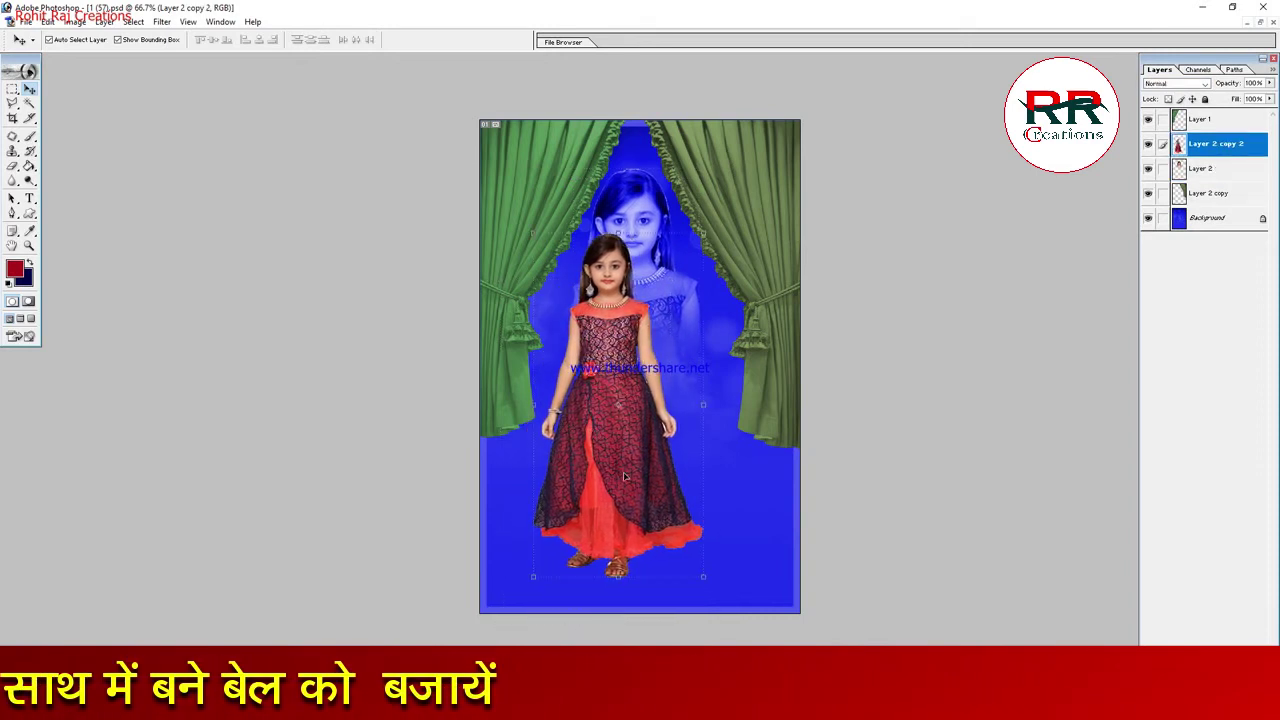
{"action": "left_click_drag", "start_coordinate": [705, 578], "coordinate": [712, 597]}
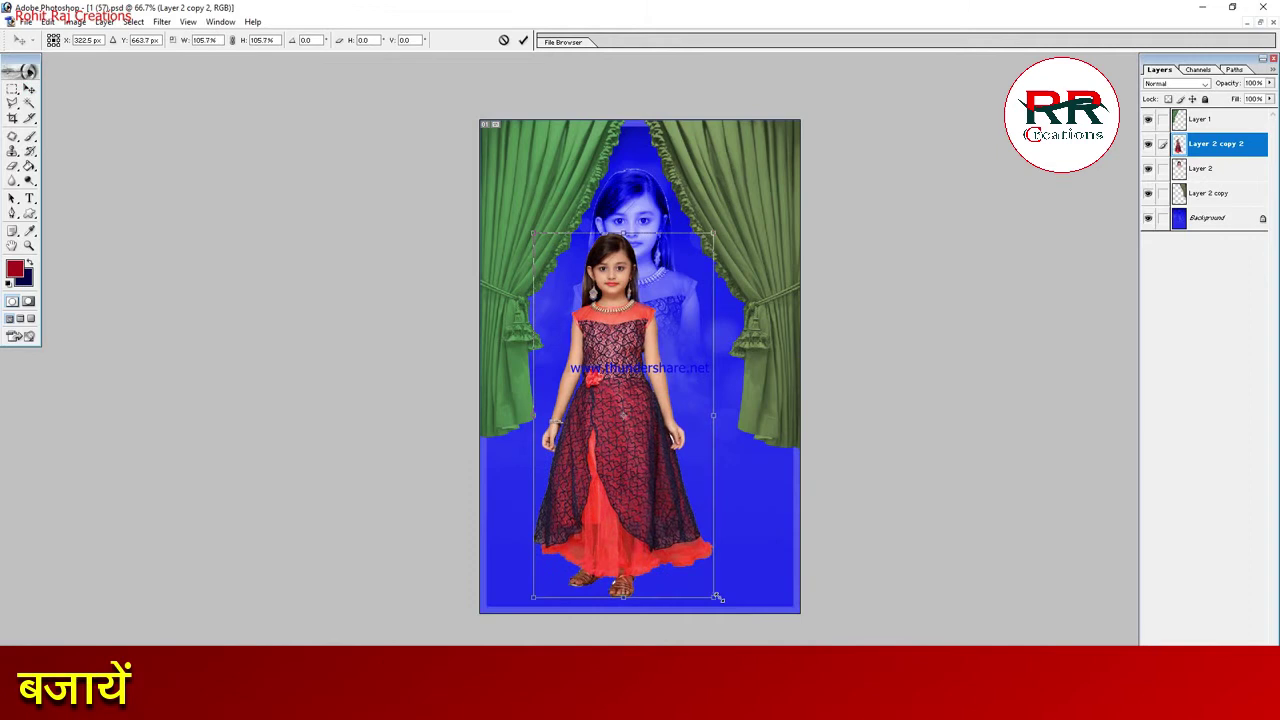
{"action": "mouse_move", "coordinate": [631, 528]}
{"action": "left_mouse_down"}
{"action": "mouse_move", "coordinate": [649, 530]}
{"action": "mouse_move", "coordinate": [605, 530]}
{"action": "mouse_move", "coordinate": [618, 537]}
{"action": "left_mouse_up"}
{"action": "left_click_drag", "start_coordinate": [711, 240], "coordinate": [707, 248]}
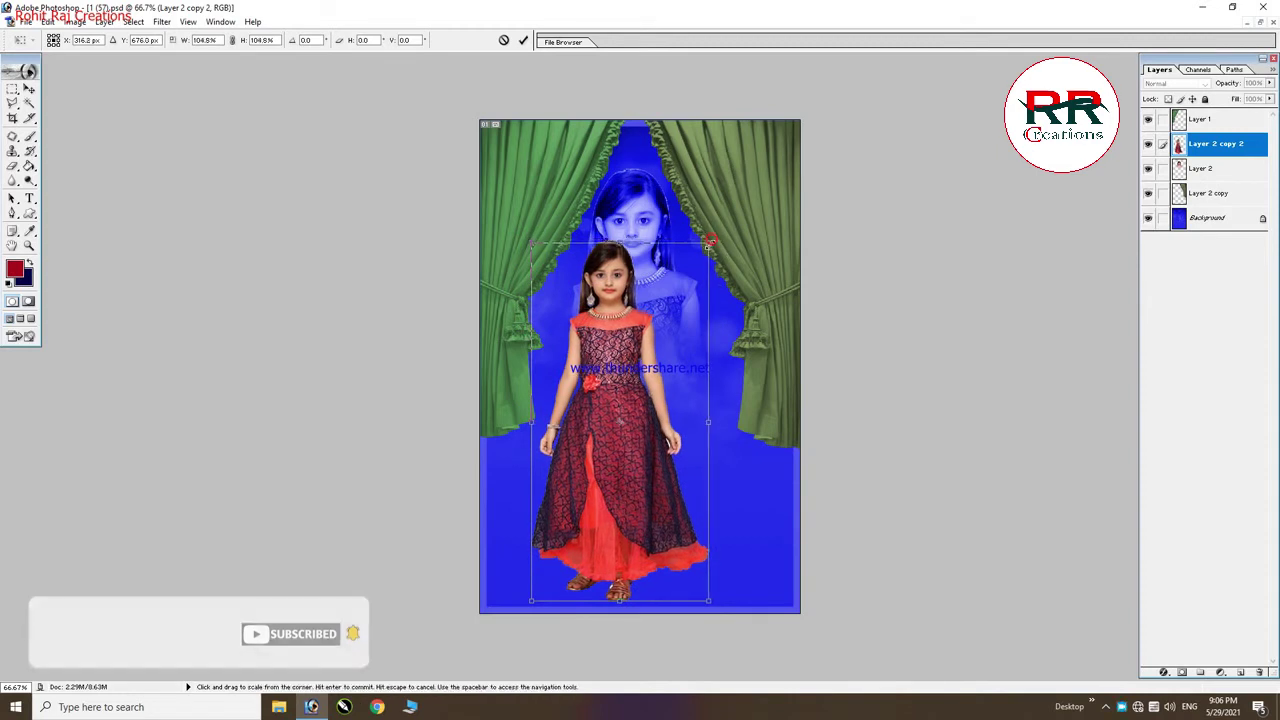
{"action": "key", "text": "Return"}
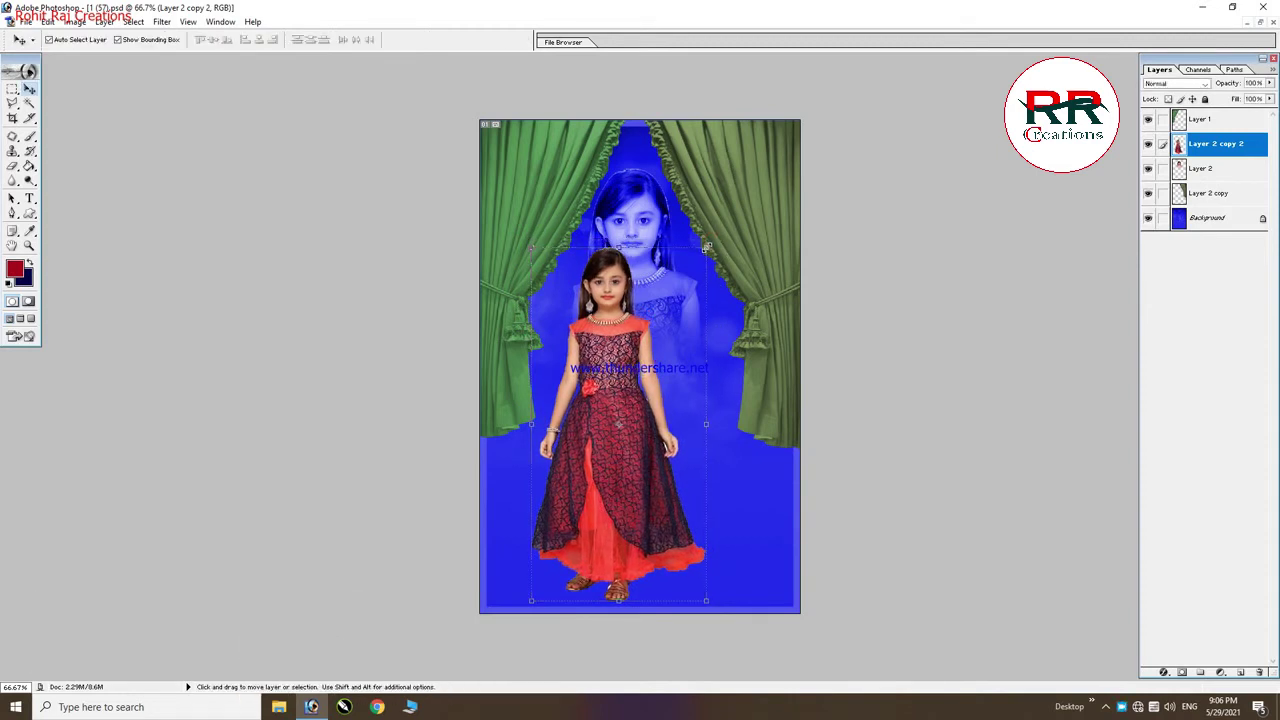
{"action": "left_click_drag", "start_coordinate": [627, 463], "coordinate": [642, 465]}
Close the untitled cut-out document without saving its changes.
{"action": "left_click", "coordinate": [1263, 22]}
{"action": "left_click", "coordinate": [408, 124]}
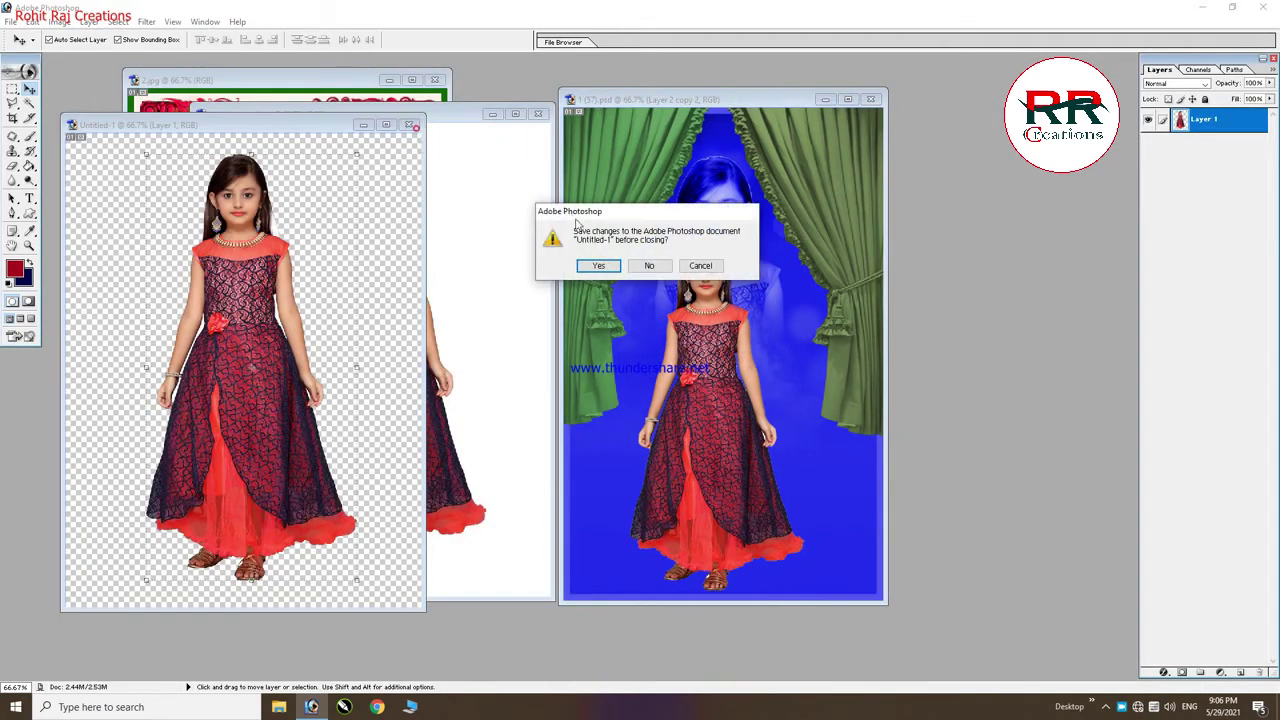
{"action": "left_click", "coordinate": [650, 266]}
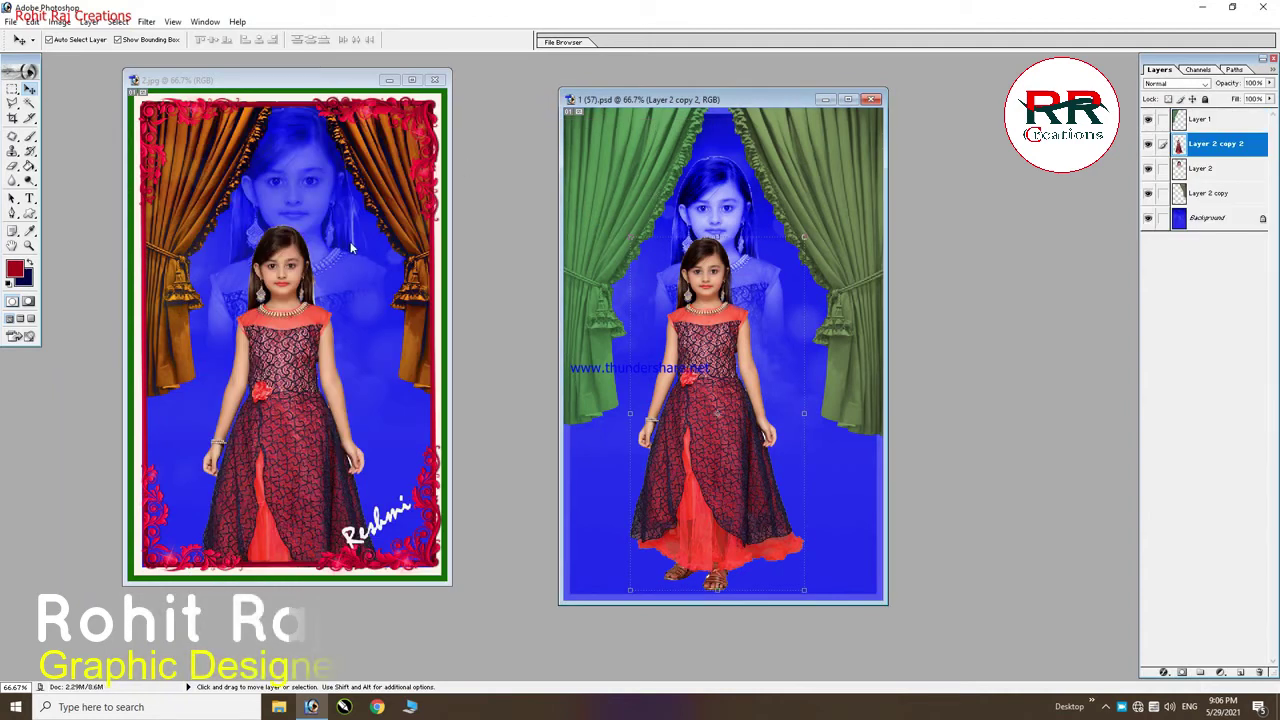
Open decorative-gold-border-png-image-20 from the PNG > Border Coner folder.
{"action": "key", "text": "ctrl+o"}
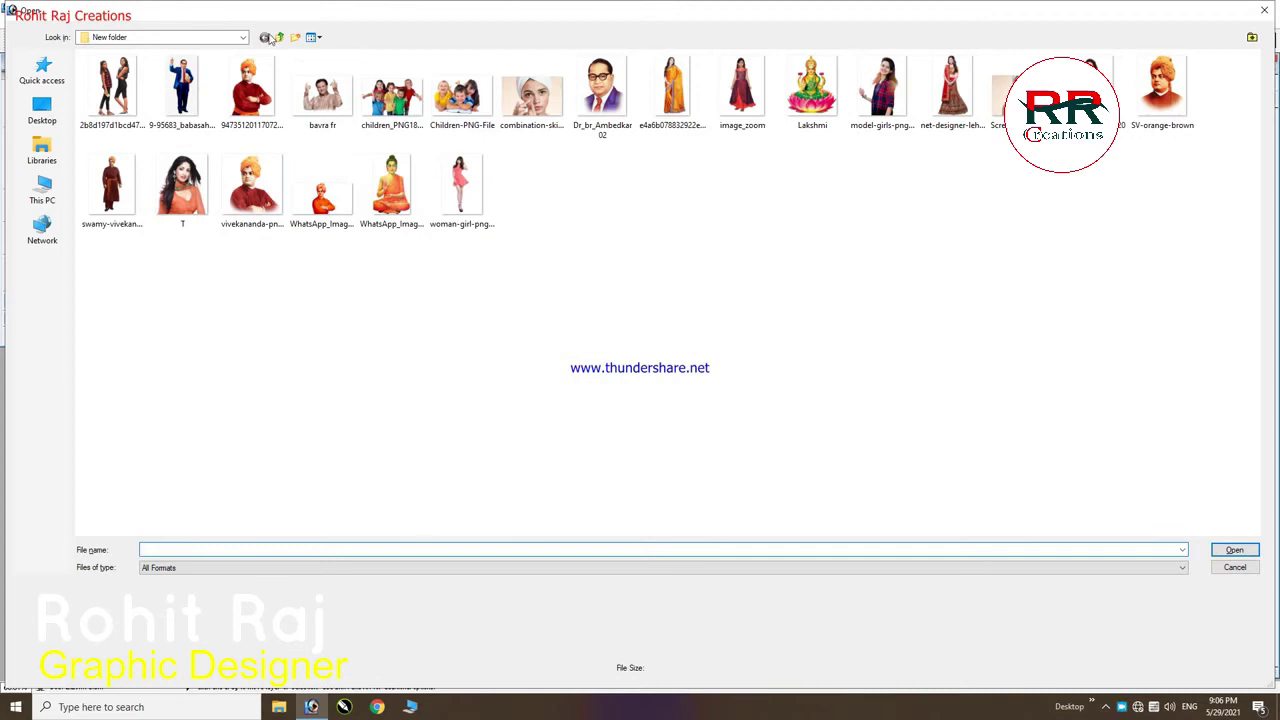
{"action": "left_click", "coordinate": [280, 37]}
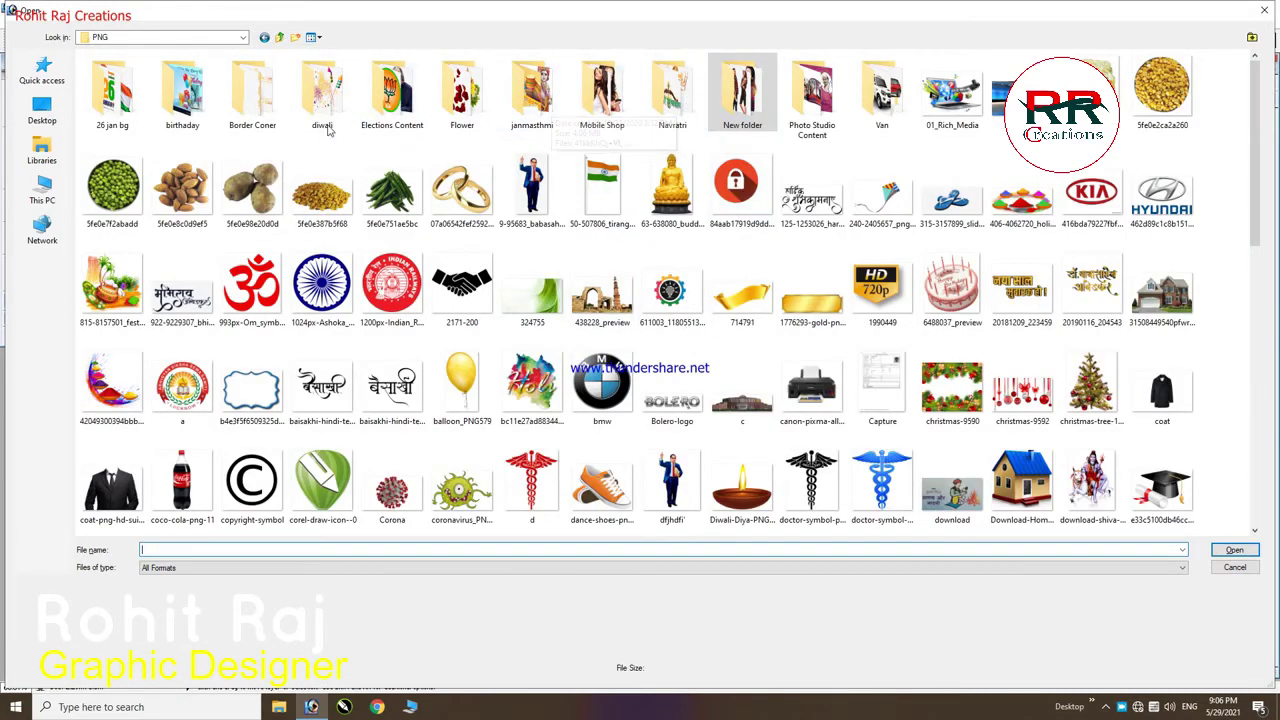
{"action": "double_click", "coordinate": [255, 95]}
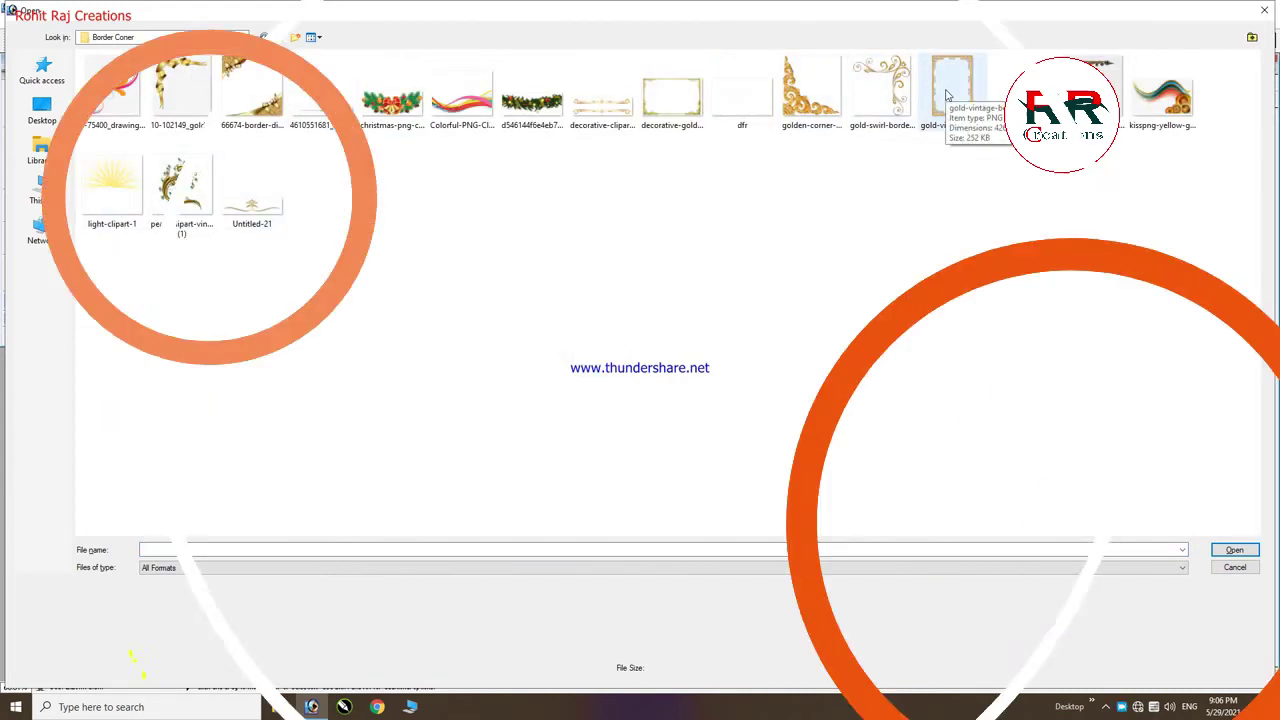
{"action": "left_click", "coordinate": [700, 122]}
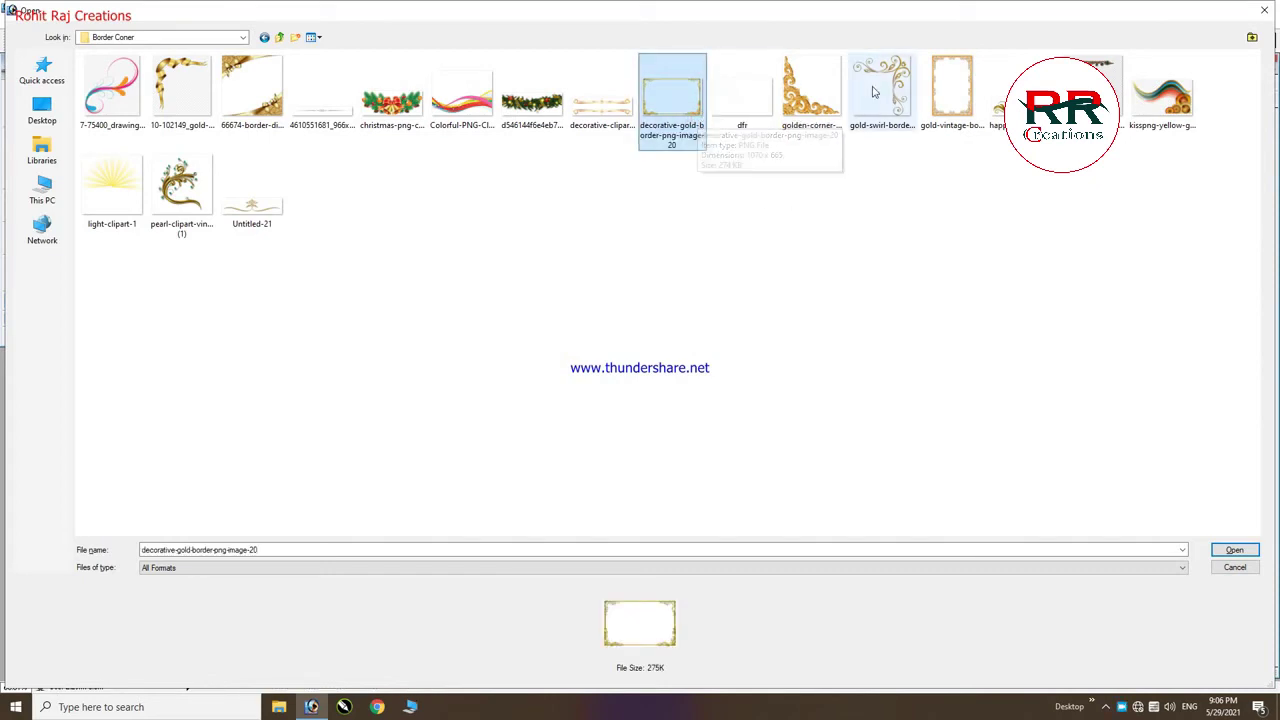
{"action": "left_click", "coordinate": [940, 69]}
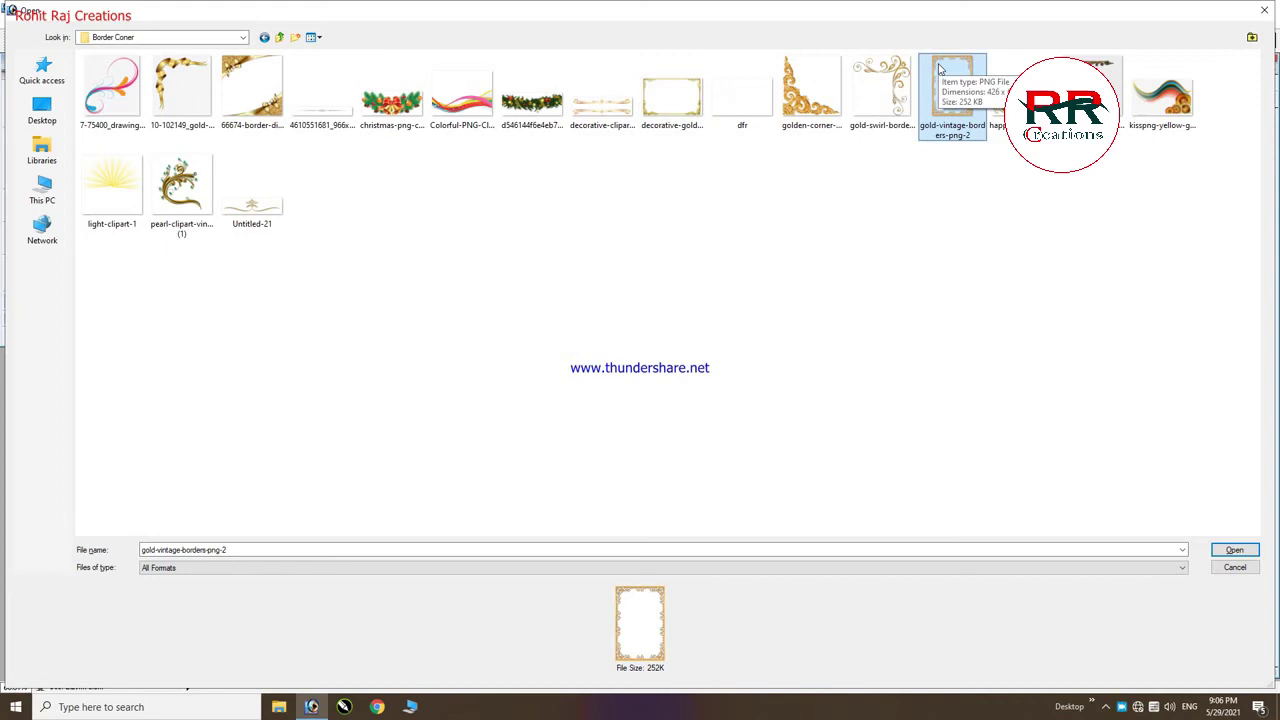
{"action": "left_click", "coordinate": [672, 95]}
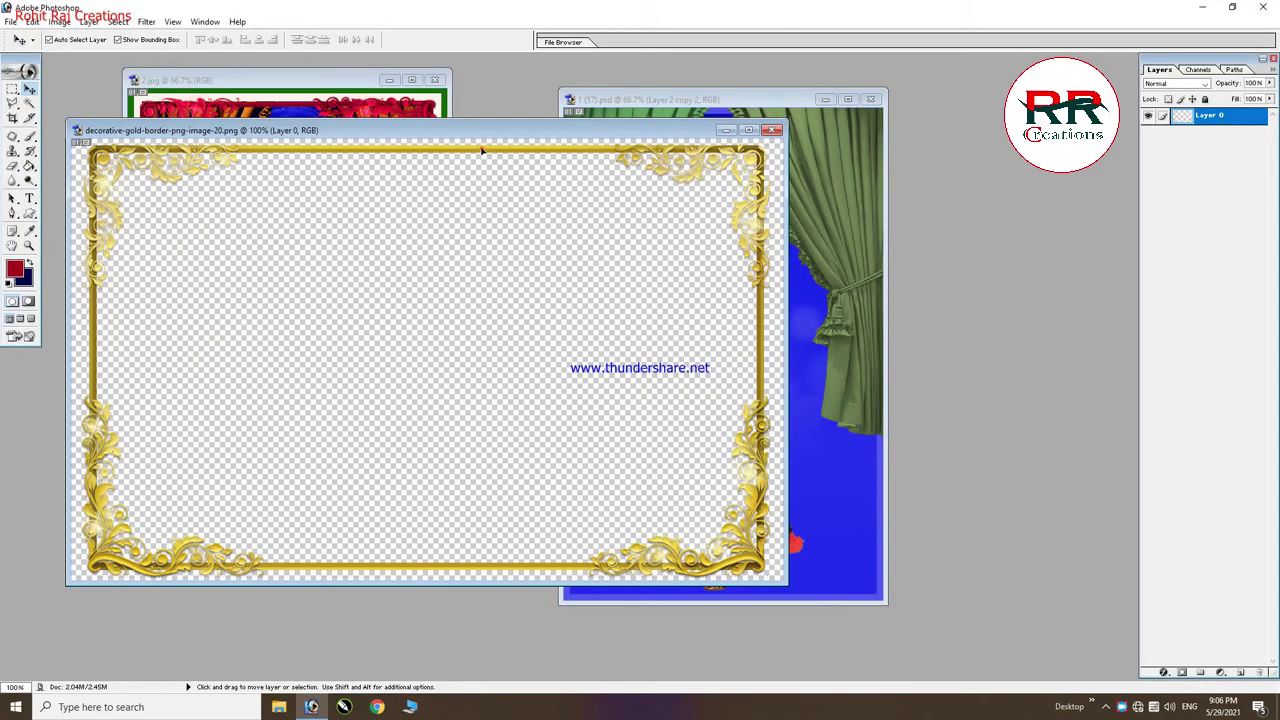
Copy the gold border into the portrait card above the curtains and rotate it upright.
{"action": "left_click_drag", "start_coordinate": [481, 150], "coordinate": [843, 187]}
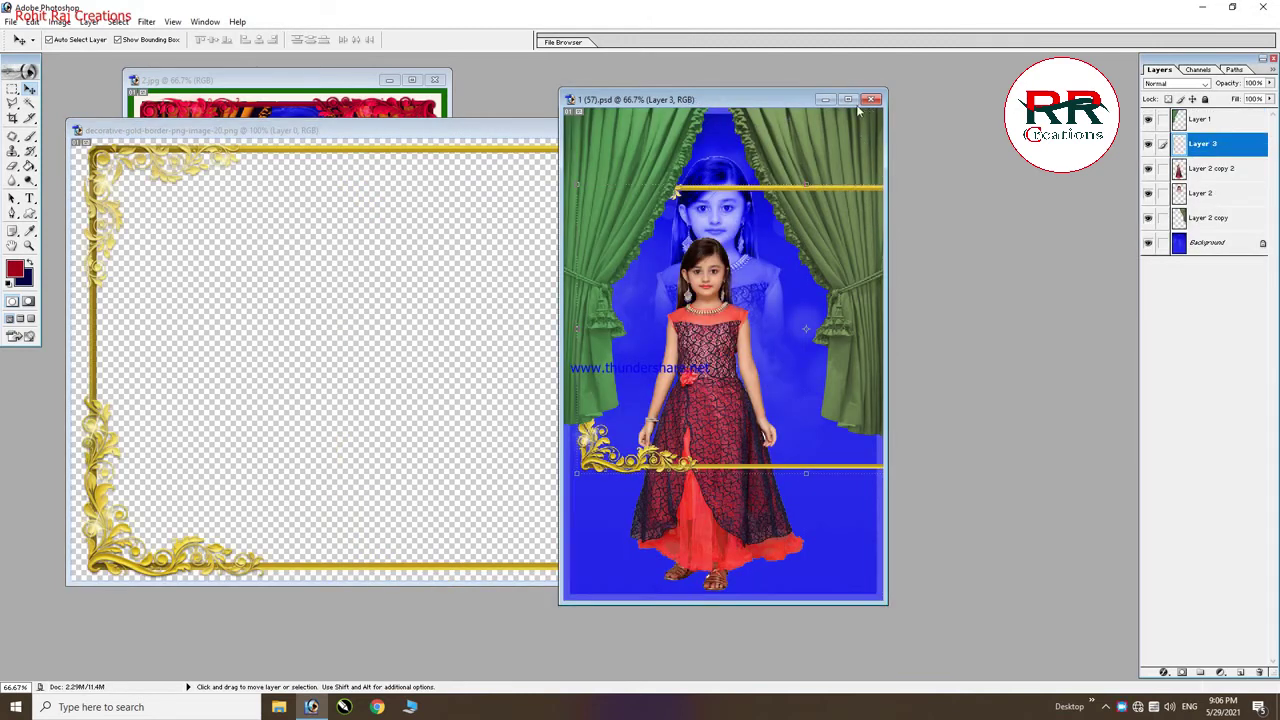
{"action": "left_click", "coordinate": [848, 100]}
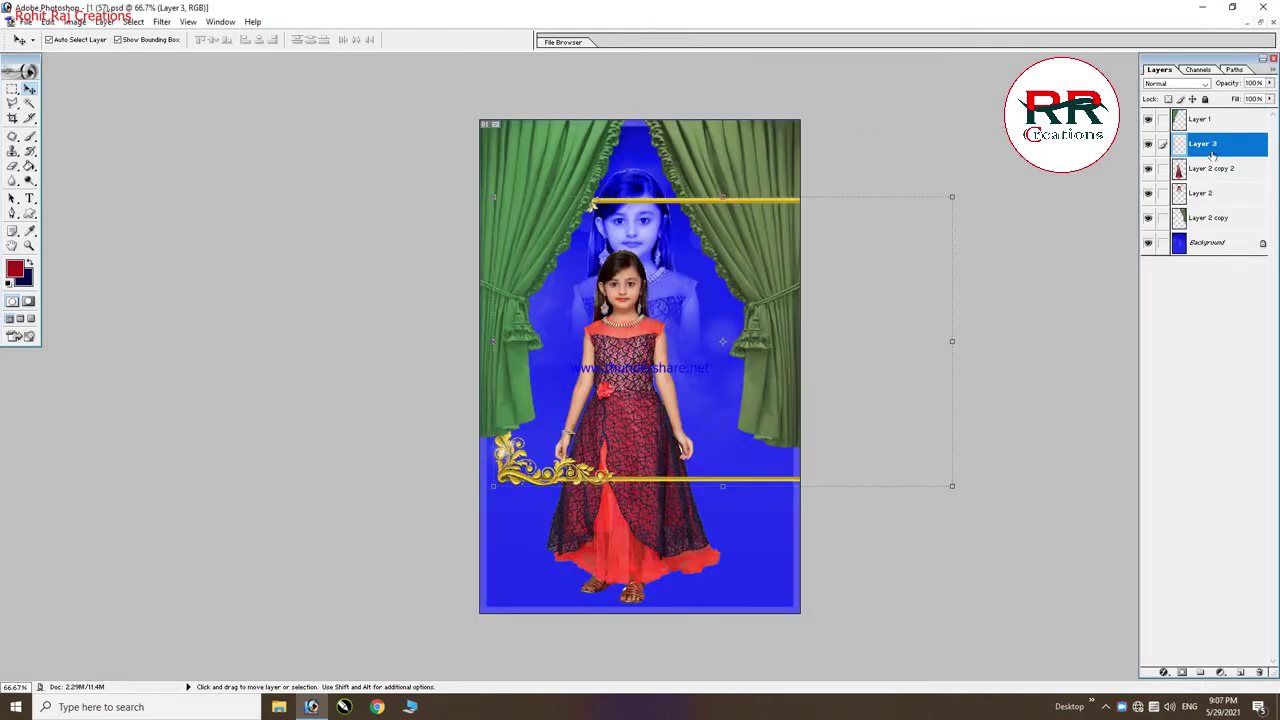
{"action": "left_click_drag", "start_coordinate": [1224, 145], "coordinate": [1210, 118]}
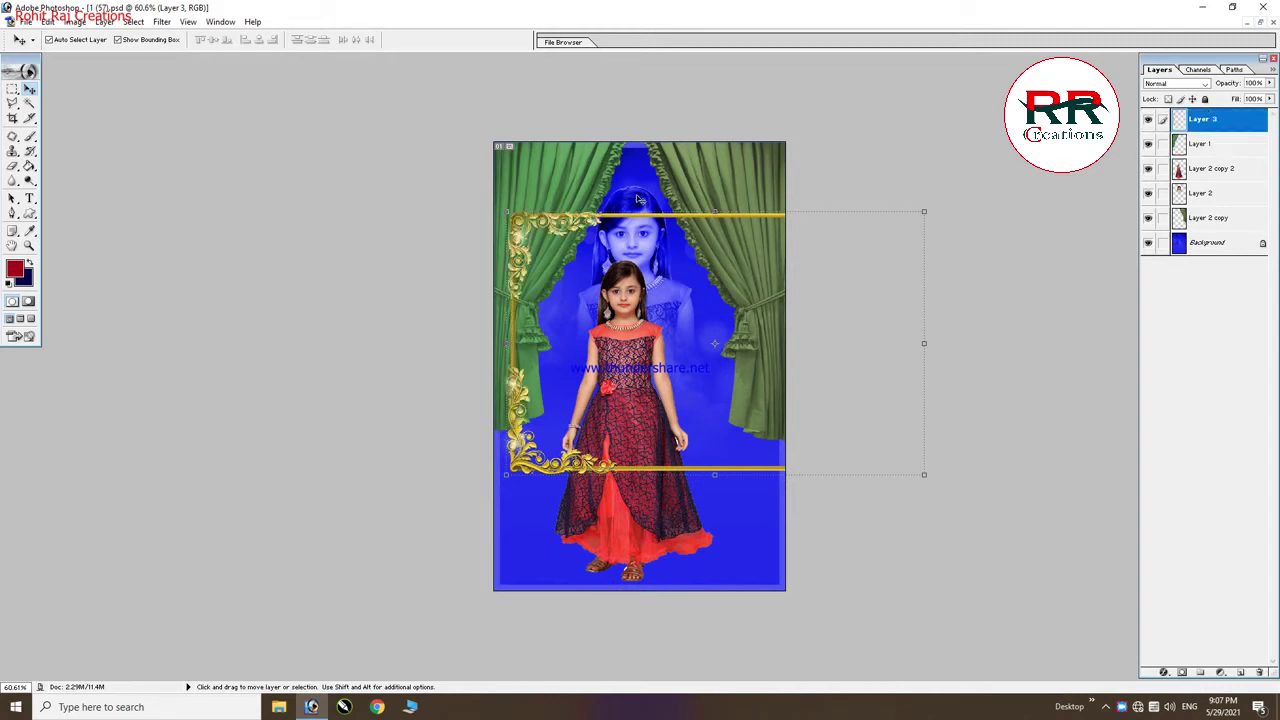
{"action": "mouse_move", "coordinate": [935, 485]}
{"action": "left_mouse_down"}
{"action": "mouse_move", "coordinate": [880, 140]}
{"action": "mouse_move", "coordinate": [856, 122]}
{"action": "left_mouse_up"}
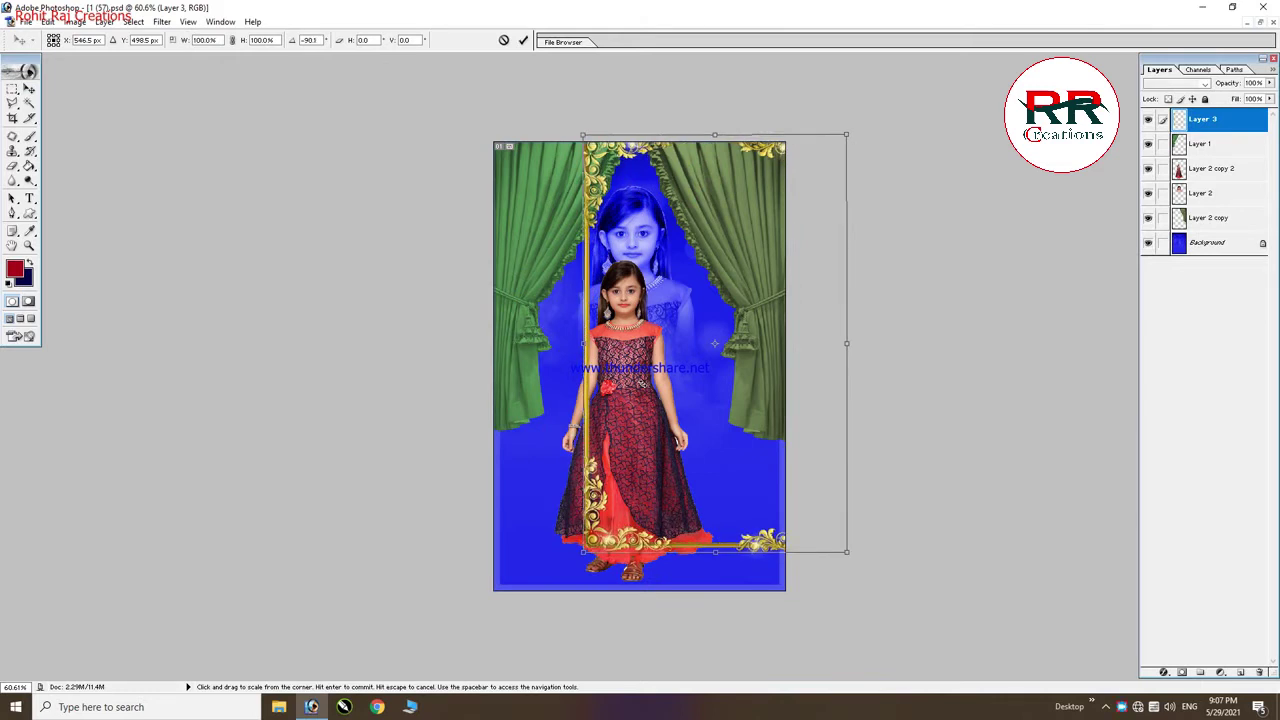
{"action": "key", "text": "Return"}
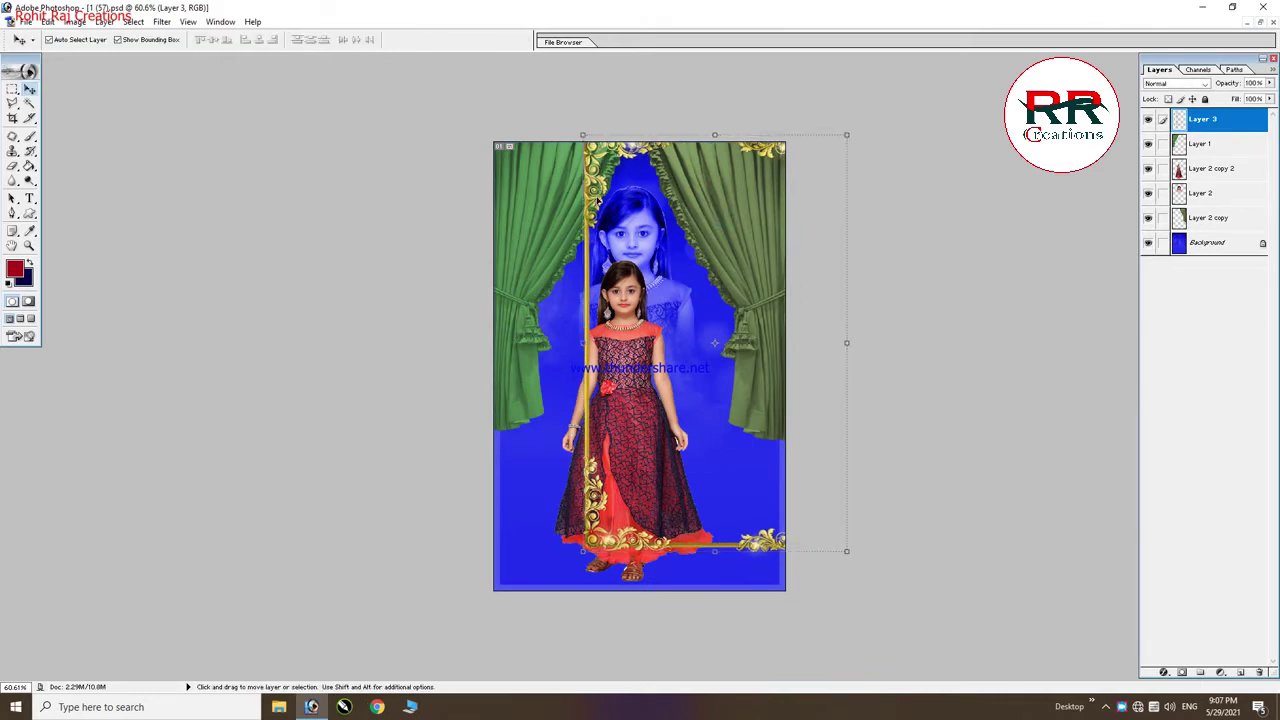
{"action": "key", "text": "ctrl+plus"}
{"action": "key", "text": "ctrl+plus"}
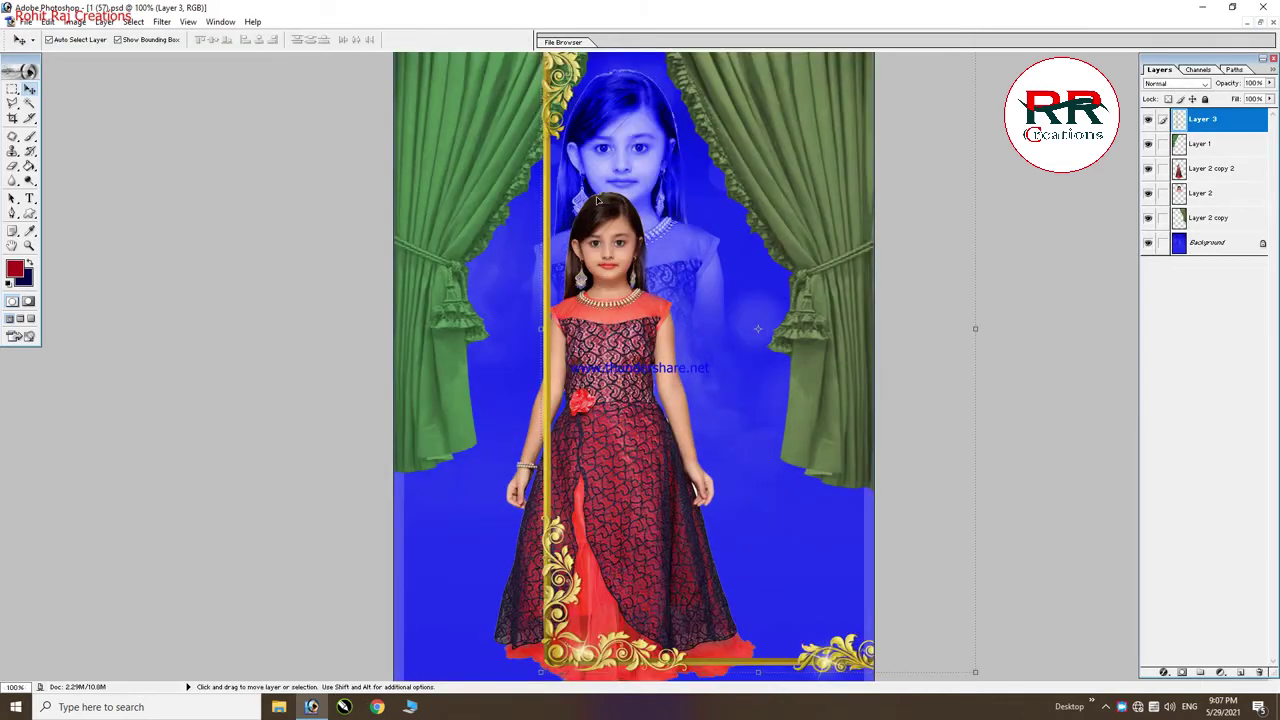
{"action": "key", "text": "ctrl+minus"}
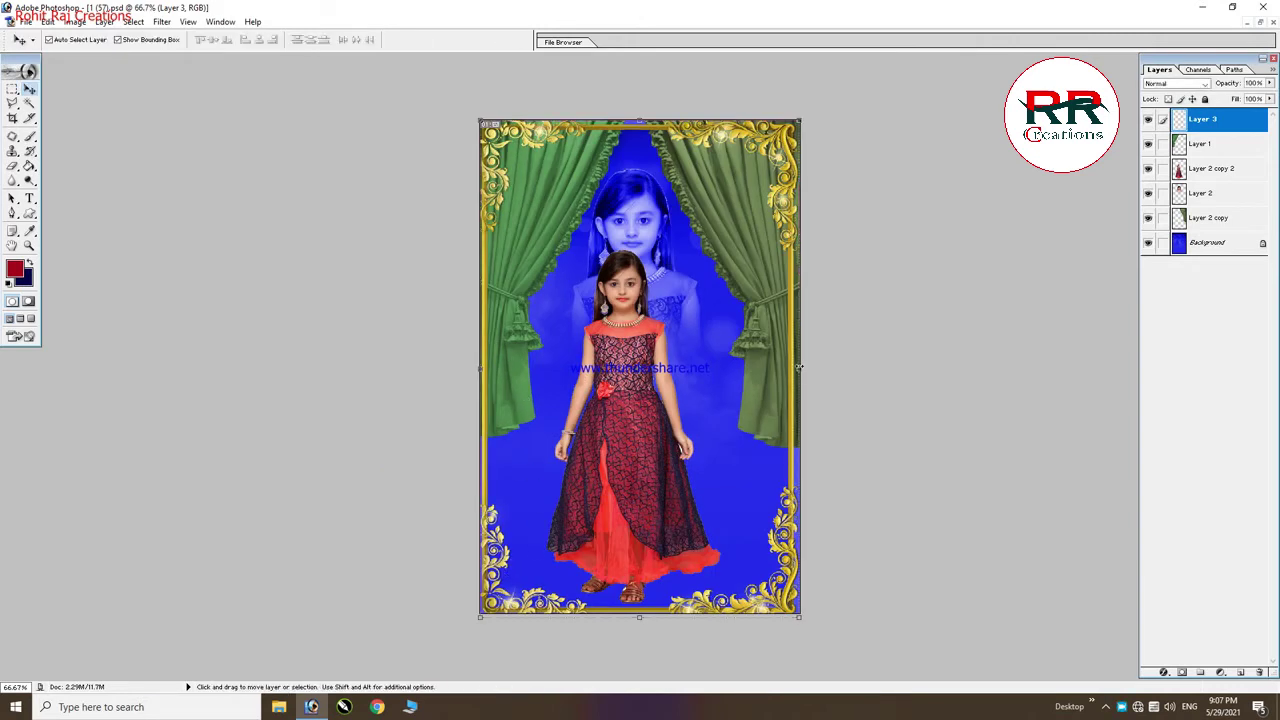
Stretch the gold border to 102.1% width so it reaches the card's right edge.
{"action": "left_click", "coordinate": [799, 370]}
{"action": "left_click_drag", "start_coordinate": [804, 370], "coordinate": [806, 370]}
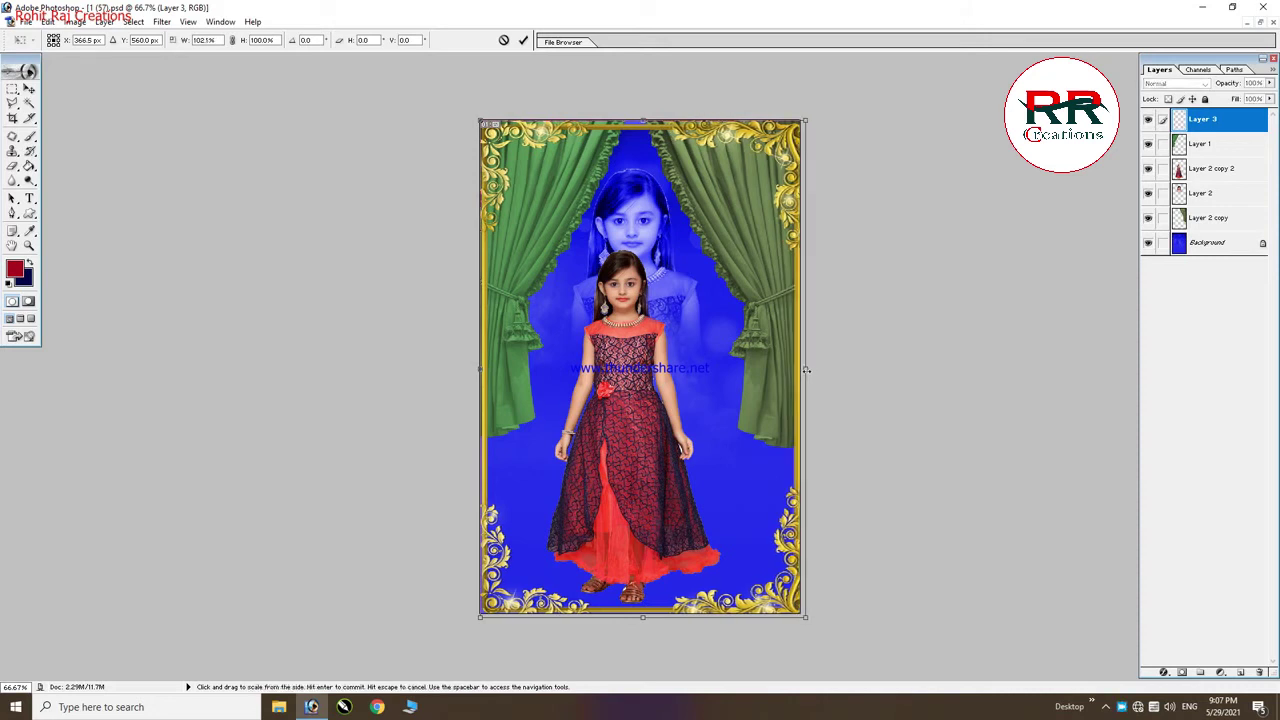
{"action": "key", "text": "Return"}
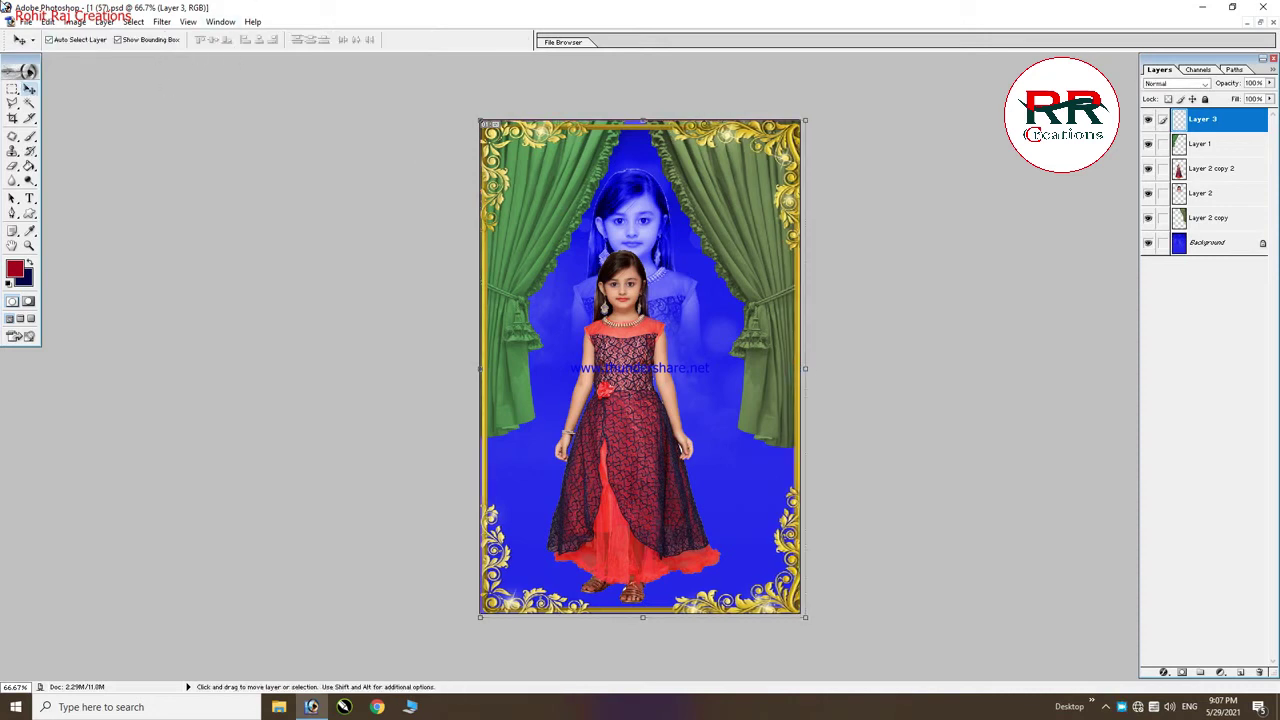
{"action": "left_click", "coordinate": [27, 21]}
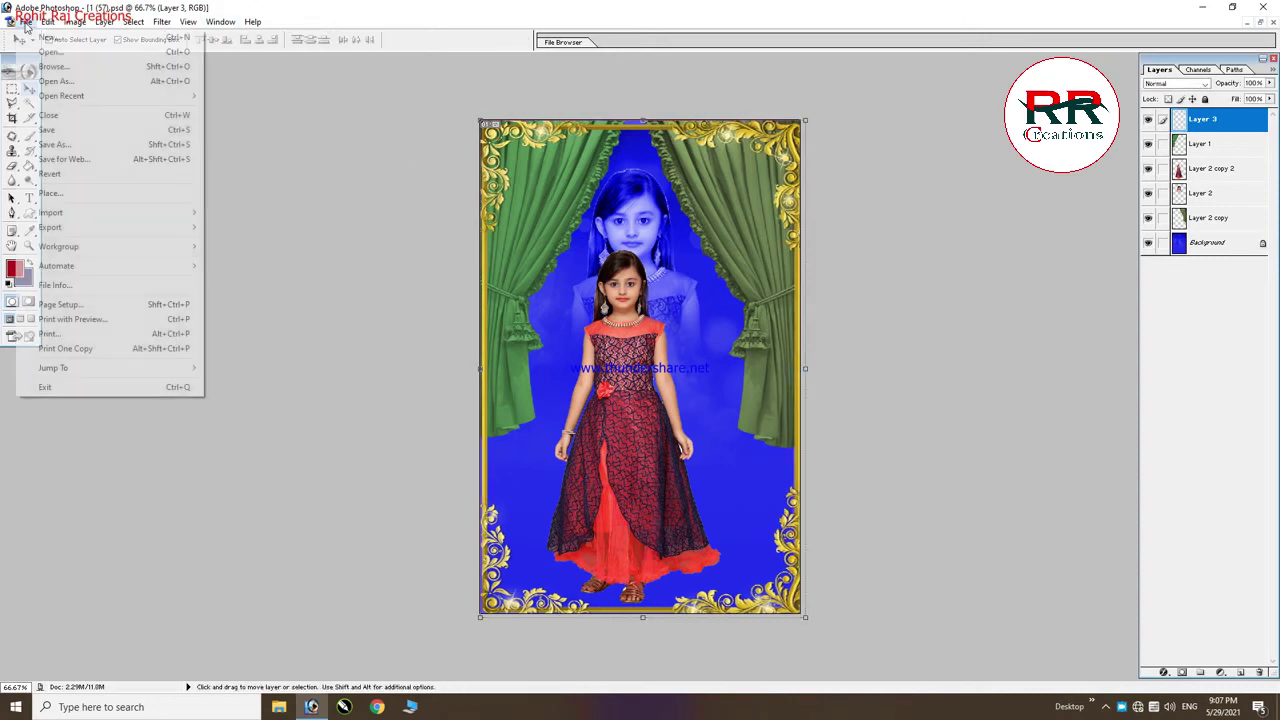
Save the layered card as Frem2.psd on the Desktop.
{"action": "left_click", "coordinate": [76, 146]}
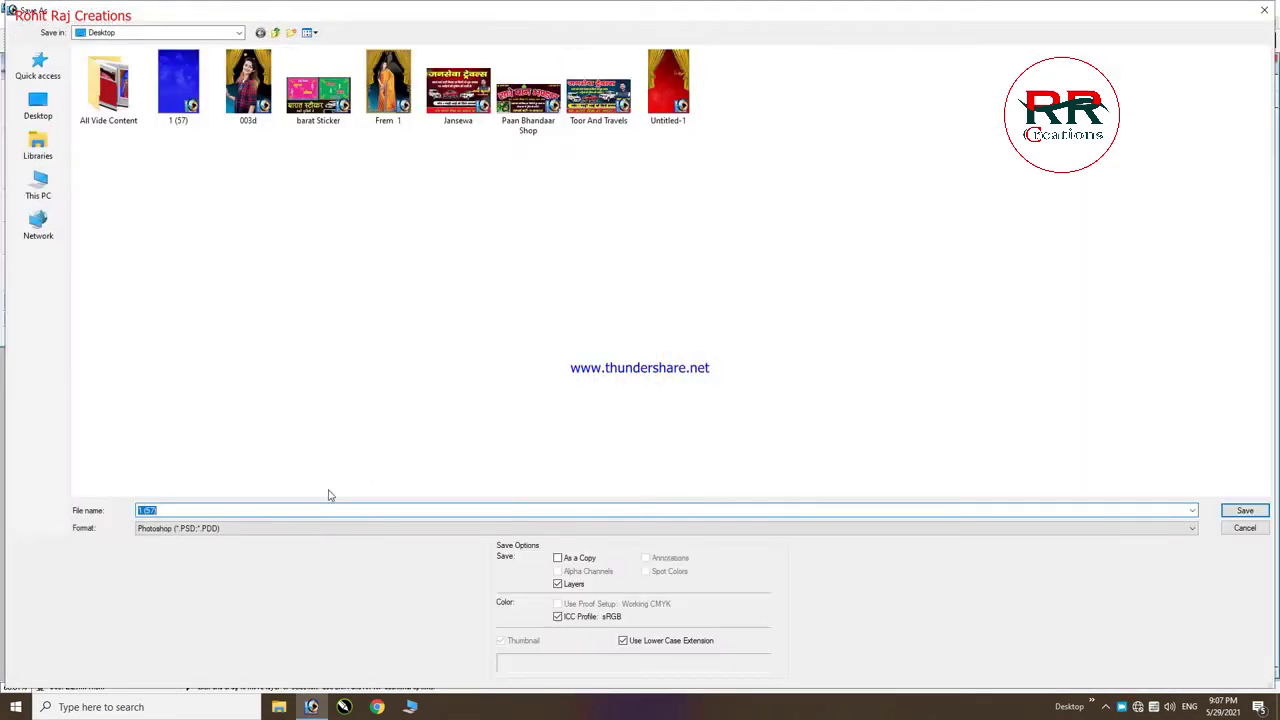
{"action": "left_click", "coordinate": [194, 510]}
{"action": "left_click", "coordinate": [38, 105]}
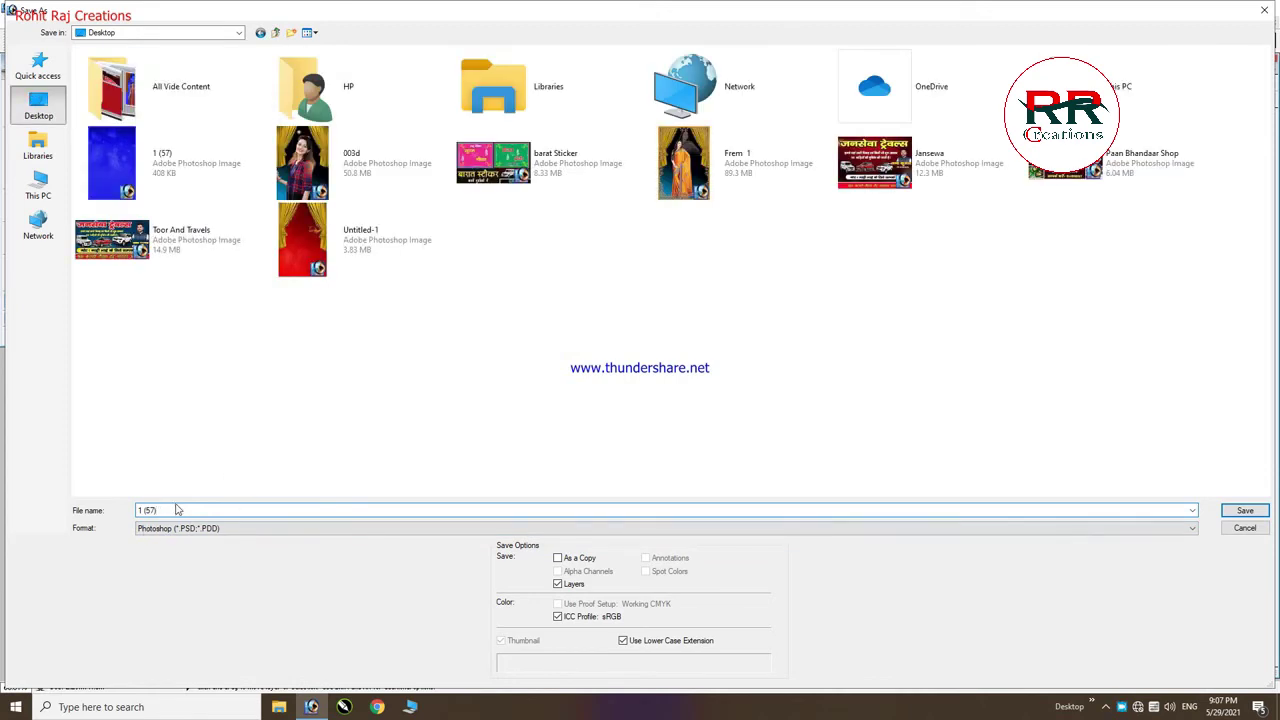
{"action": "key", "text": "Escape"}
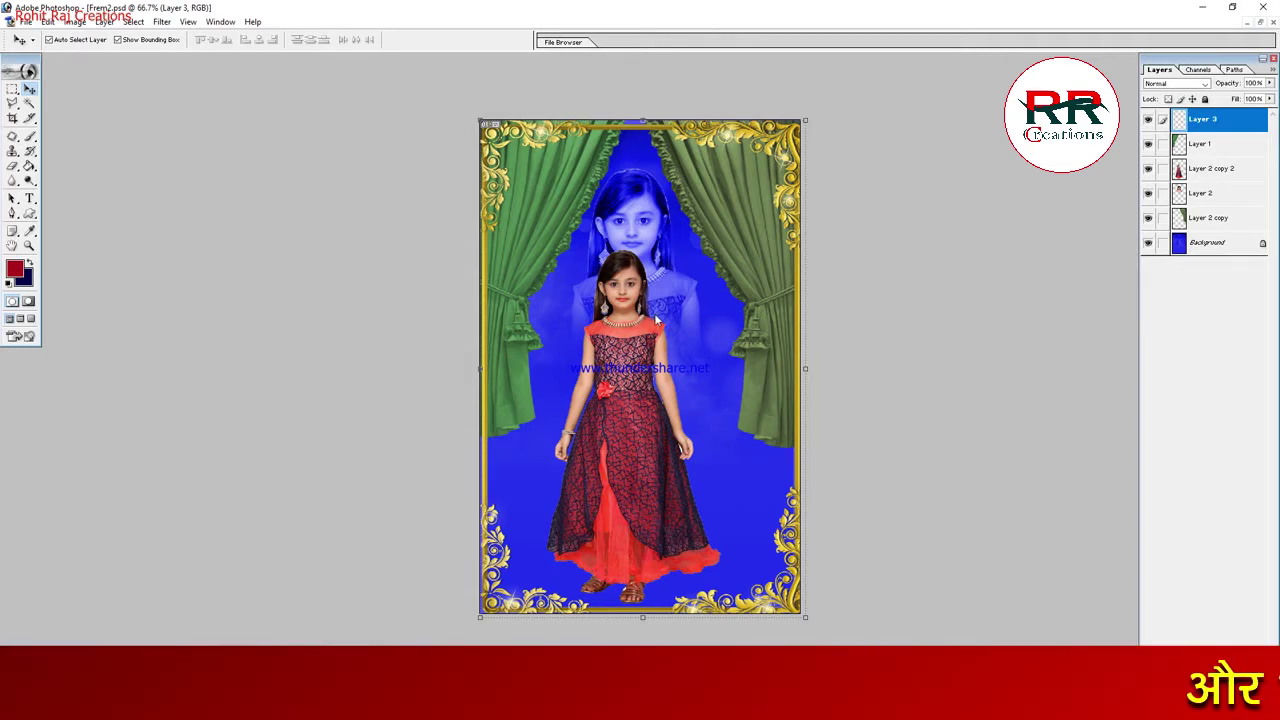
Save a JPEG copy of the card, Frem2 copy.jpg, to the Desktop.
{"action": "key", "text": "ctrl+shift+s"}
{"action": "left_click", "coordinate": [215, 528]}
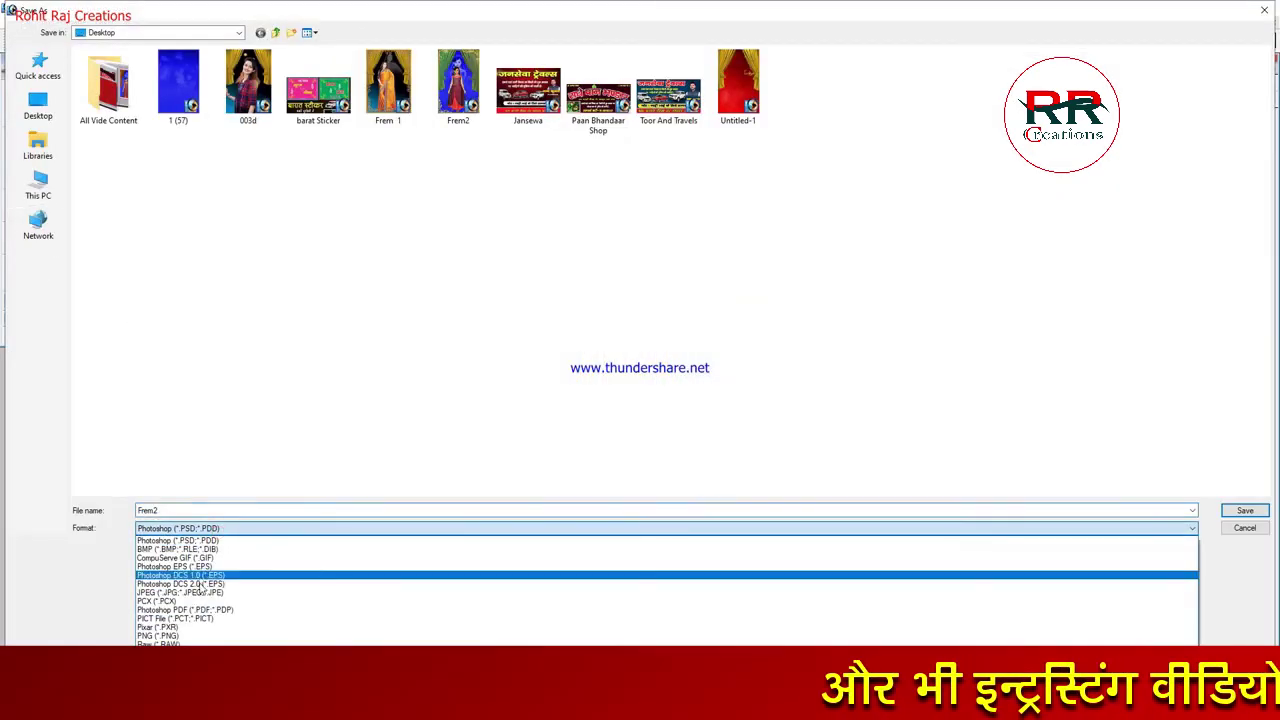
{"action": "left_click", "coordinate": [185, 592]}
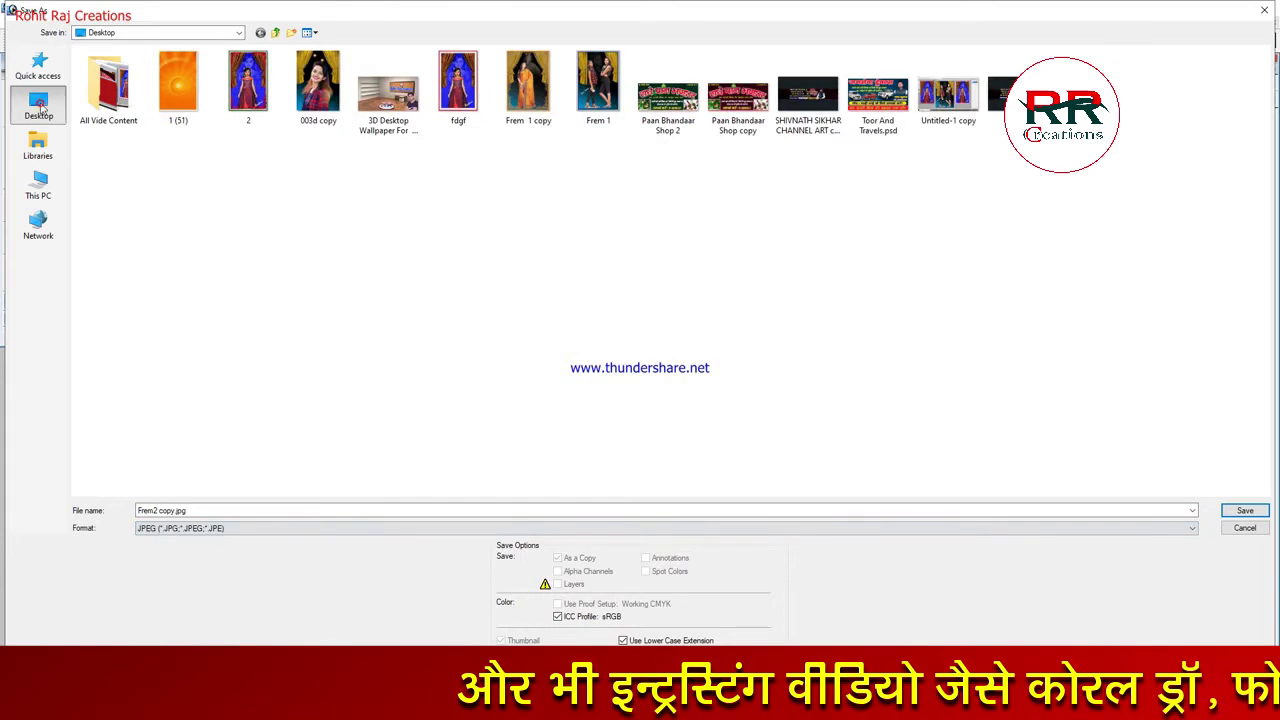
{"action": "left_click", "coordinate": [40, 107]}
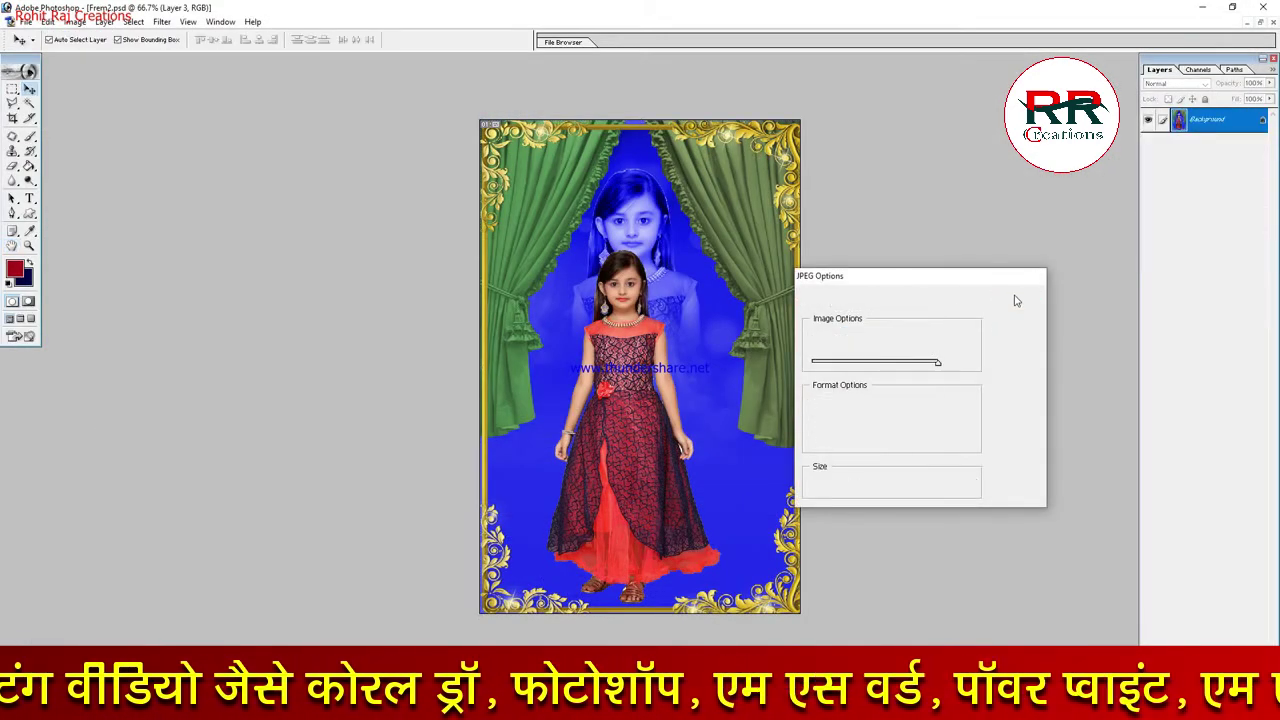
{"action": "left_click", "coordinate": [1015, 300]}
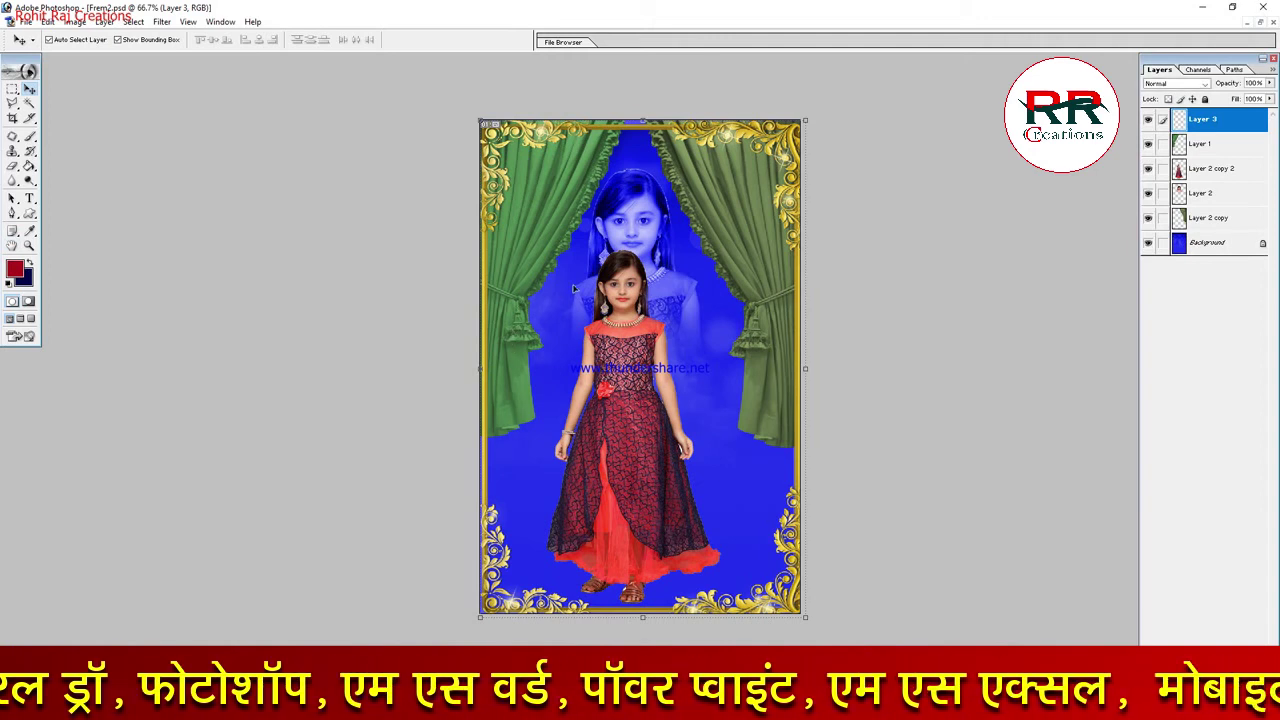
Select the whole canvas and create a new transparent document with default settings.
{"action": "key", "text": "ctrl+a"}
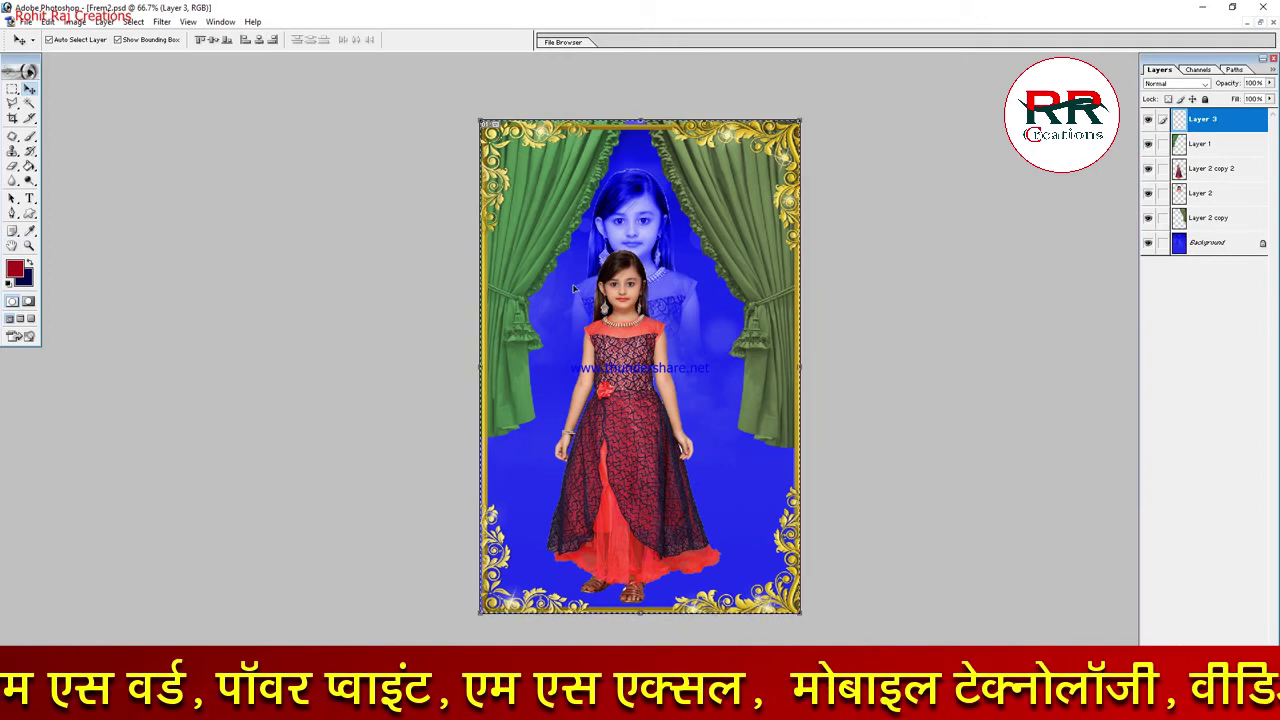
{"action": "key", "text": "ctrl+n"}
{"action": "key", "text": "Return"}
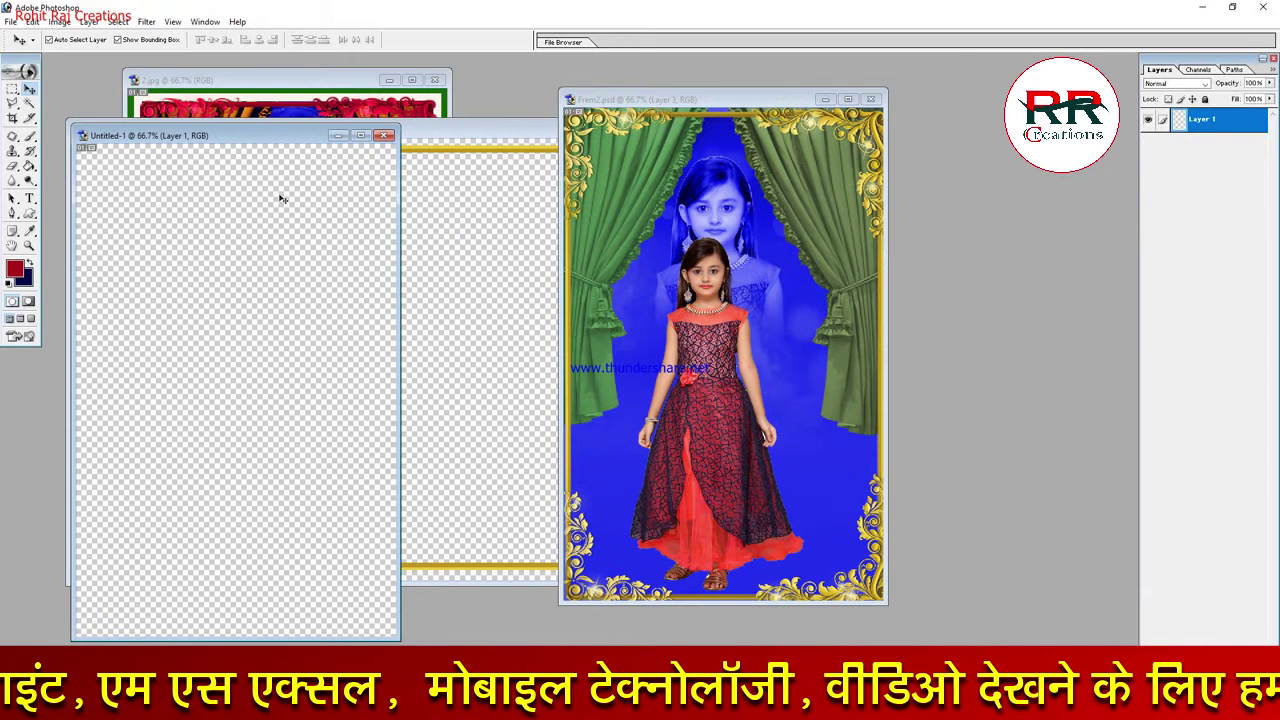
Paint-bucket the Untitled-1 canvas solid maroon, move its window aside, and bring up File > Open.
{"action": "key", "text": "g"}
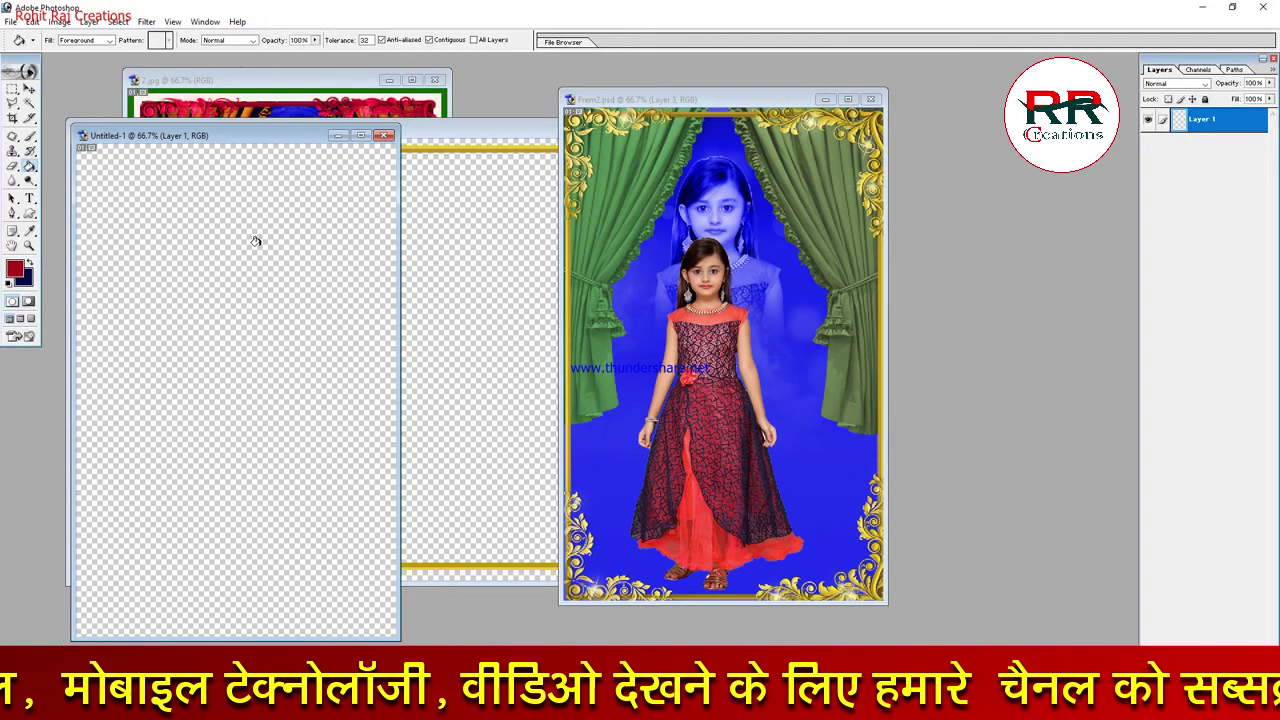
{"action": "left_click", "coordinate": [255, 241]}
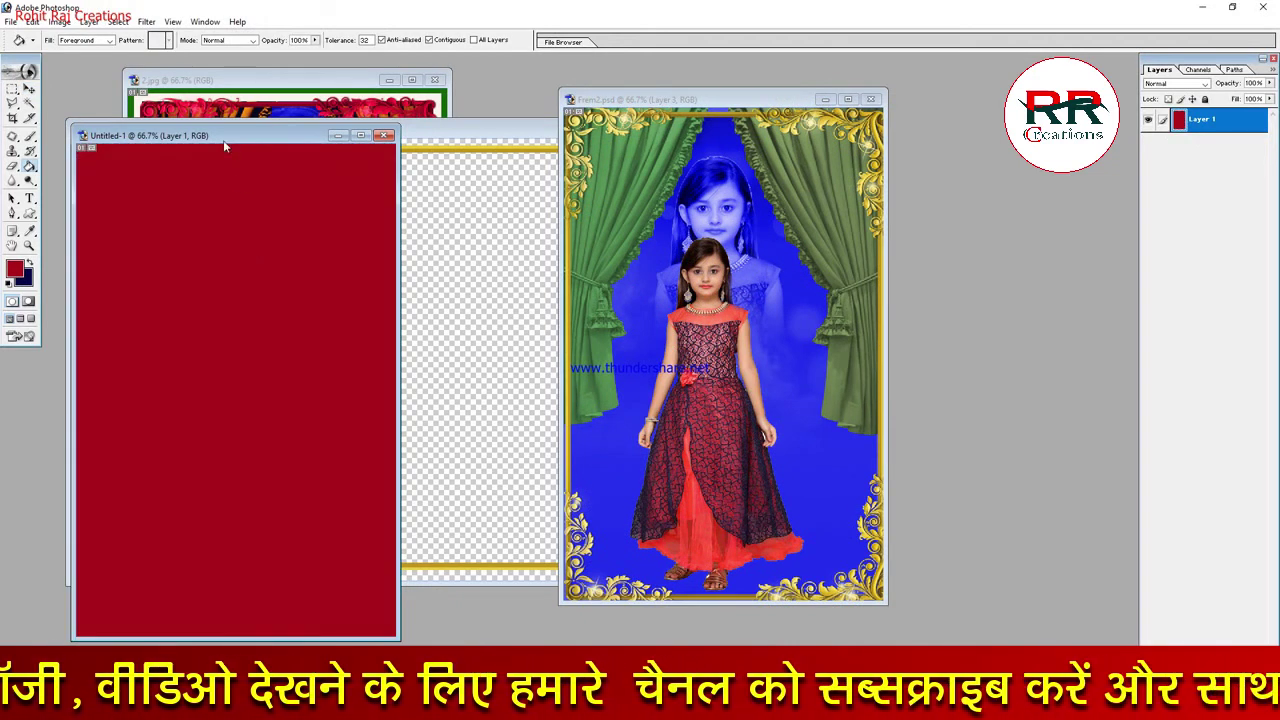
{"action": "left_click", "coordinate": [29, 88]}
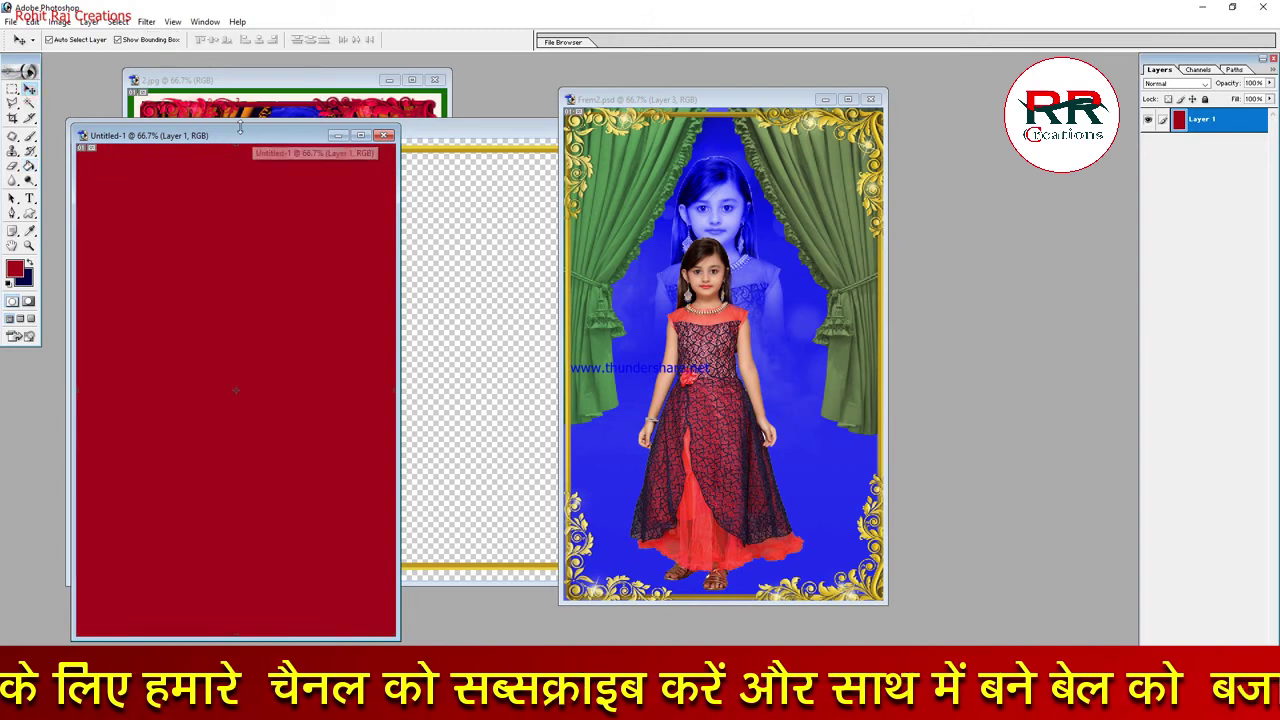
{"action": "left_click_drag", "start_coordinate": [237, 140], "coordinate": [514, 116]}
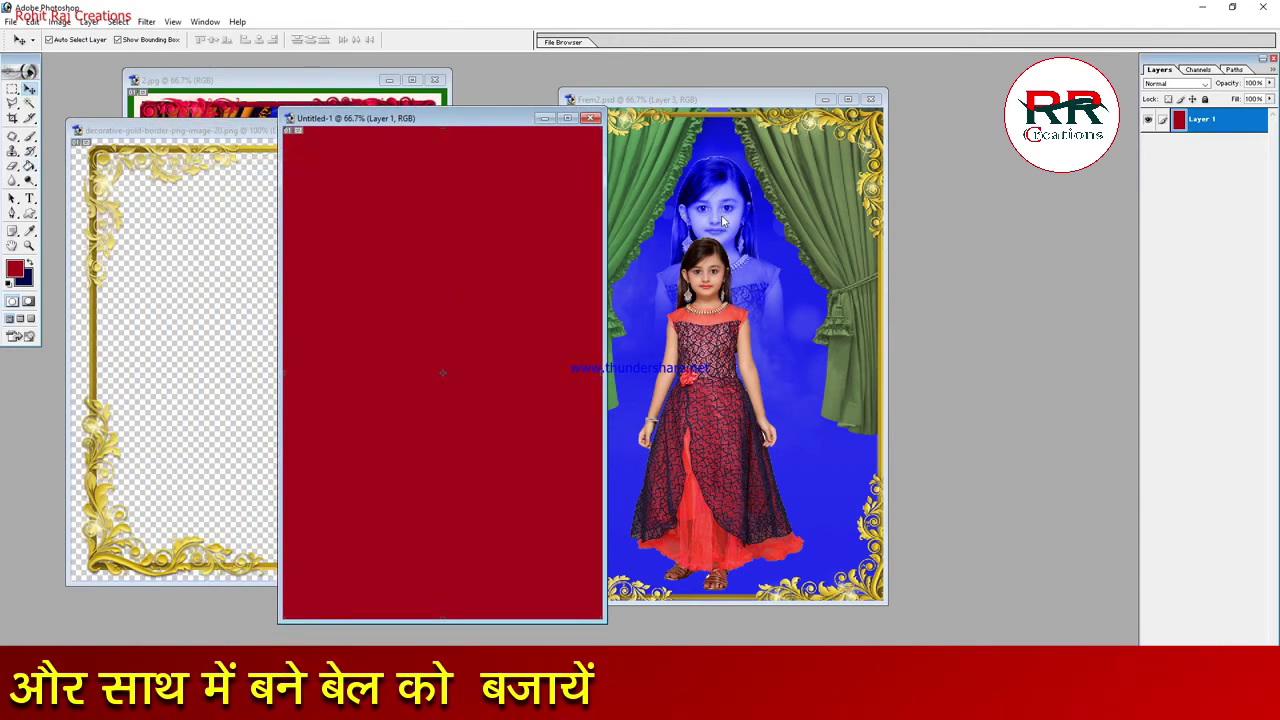
{"action": "left_click", "coordinate": [10, 22]}
{"action": "left_click", "coordinate": [95, 52]}
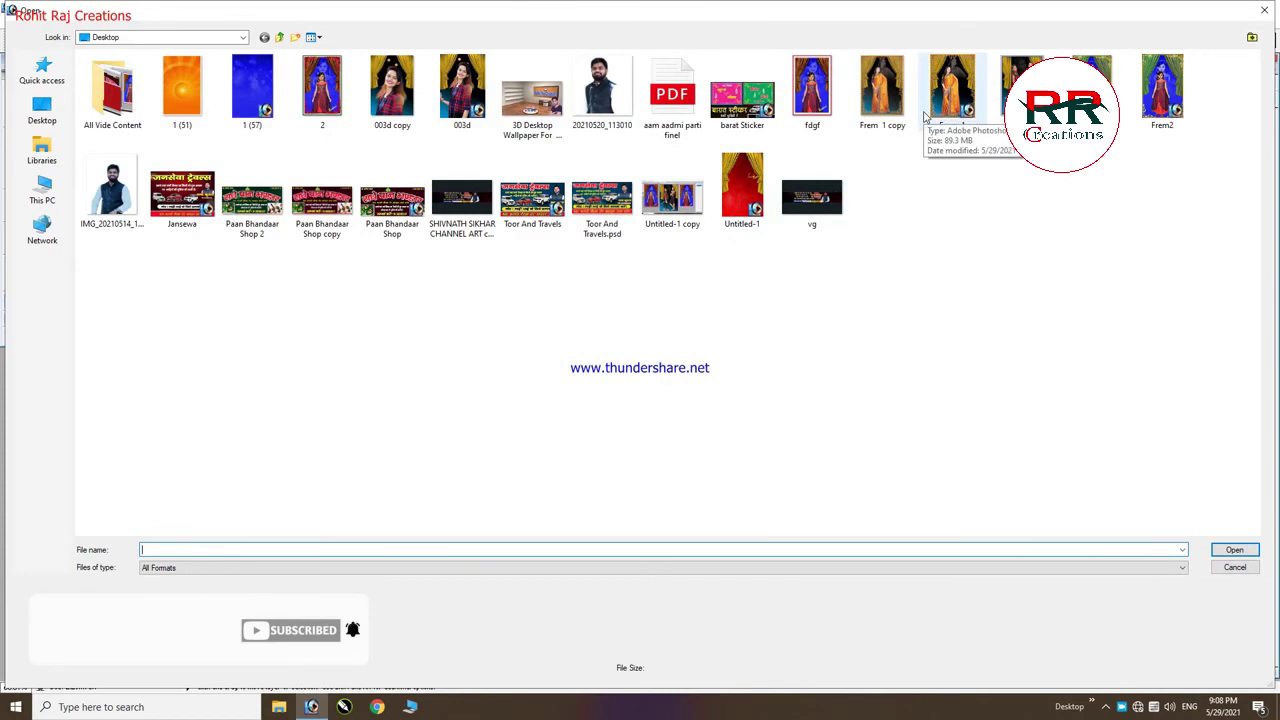
Copy Frem2 copy.jpg into the maroon document and close the other card windows.
{"action": "double_click", "coordinate": [1162, 90]}
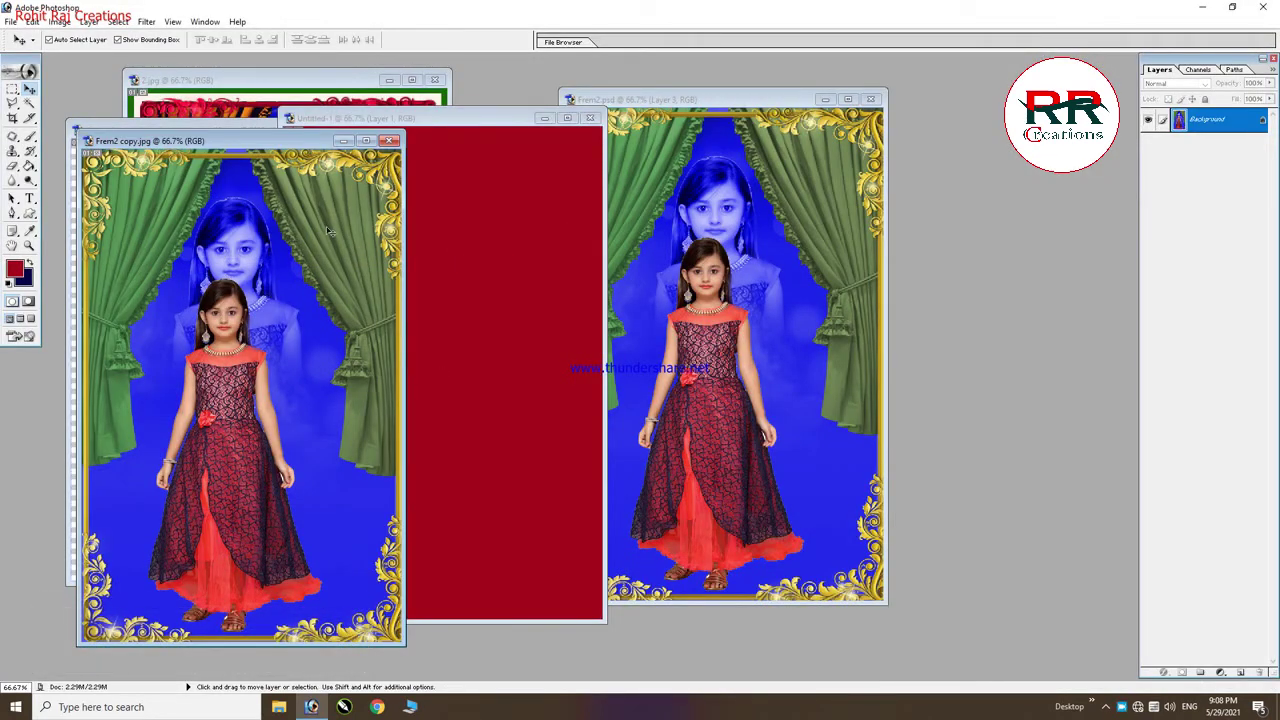
{"action": "left_click_drag", "start_coordinate": [327, 220], "coordinate": [489, 208]}
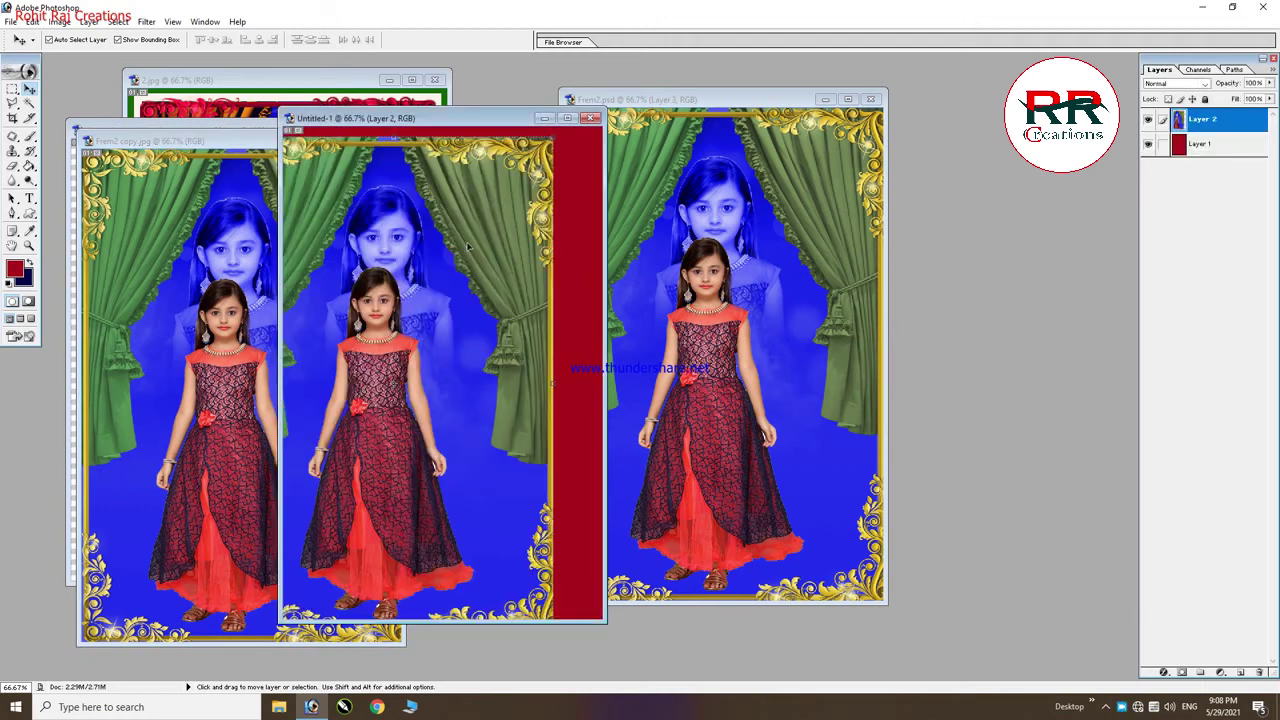
{"action": "left_click", "coordinate": [870, 99]}
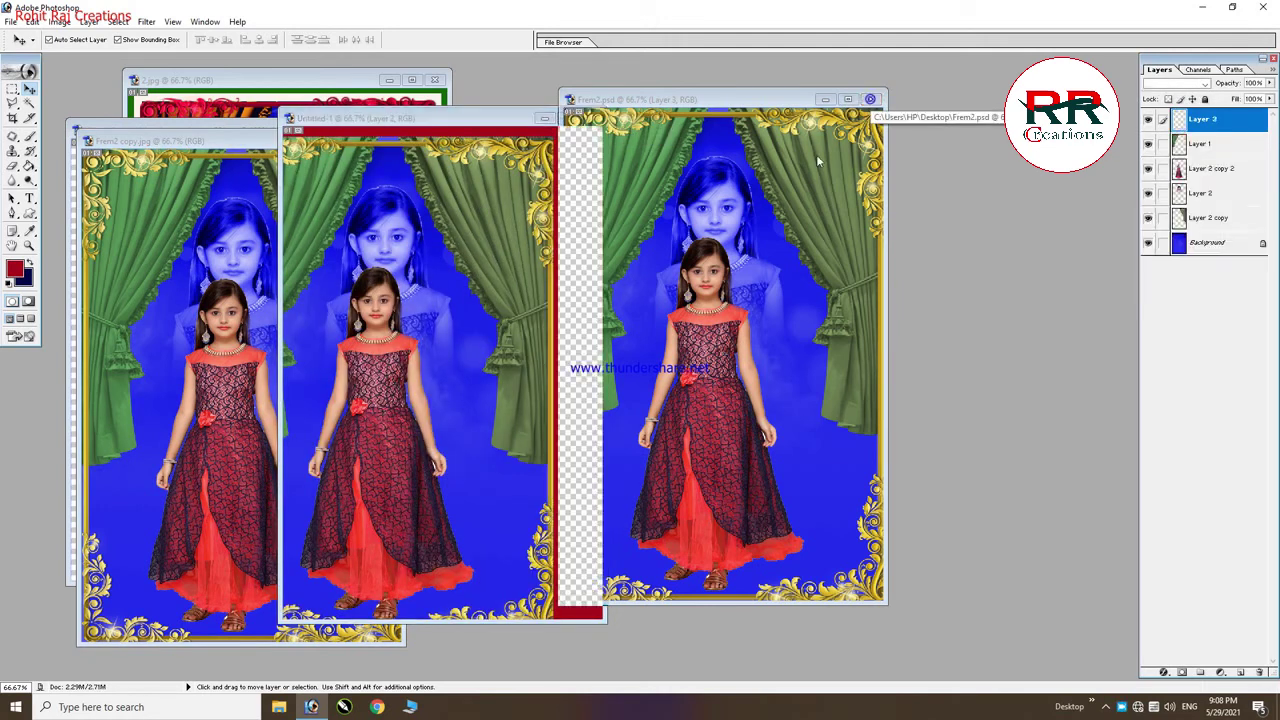
{"action": "left_click", "coordinate": [771, 130]}
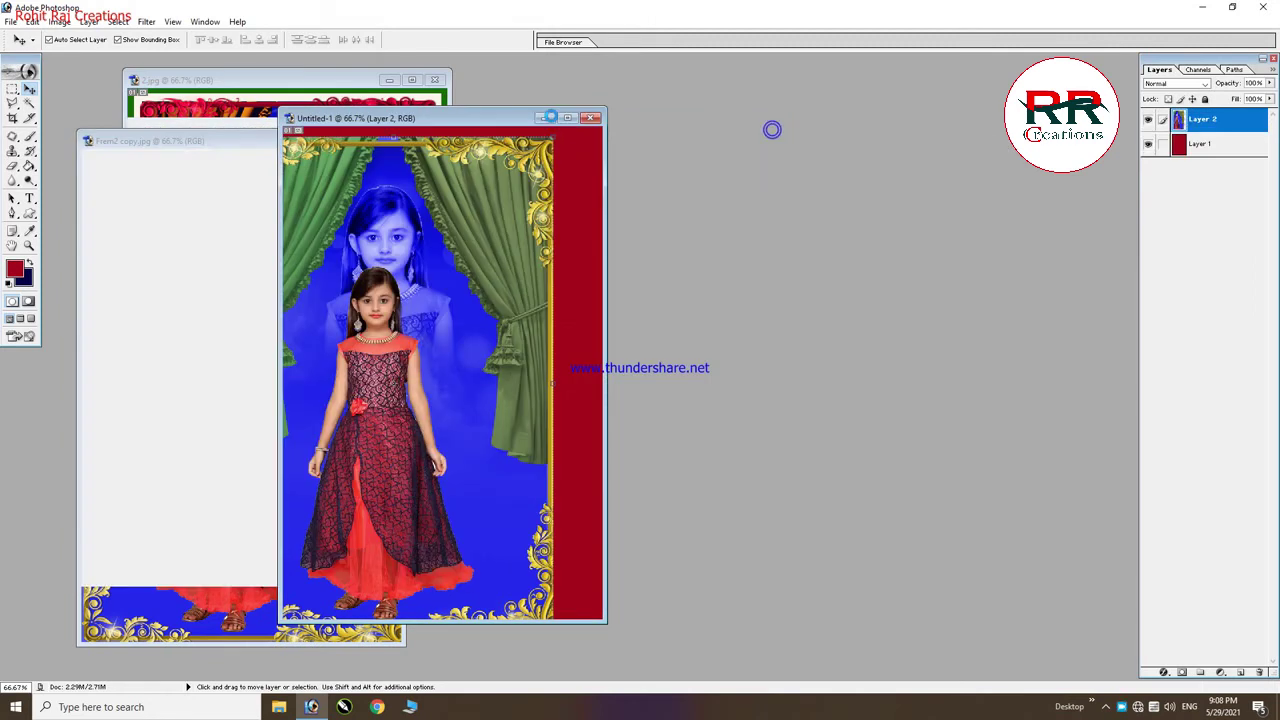
{"action": "left_click", "coordinate": [444, 80]}
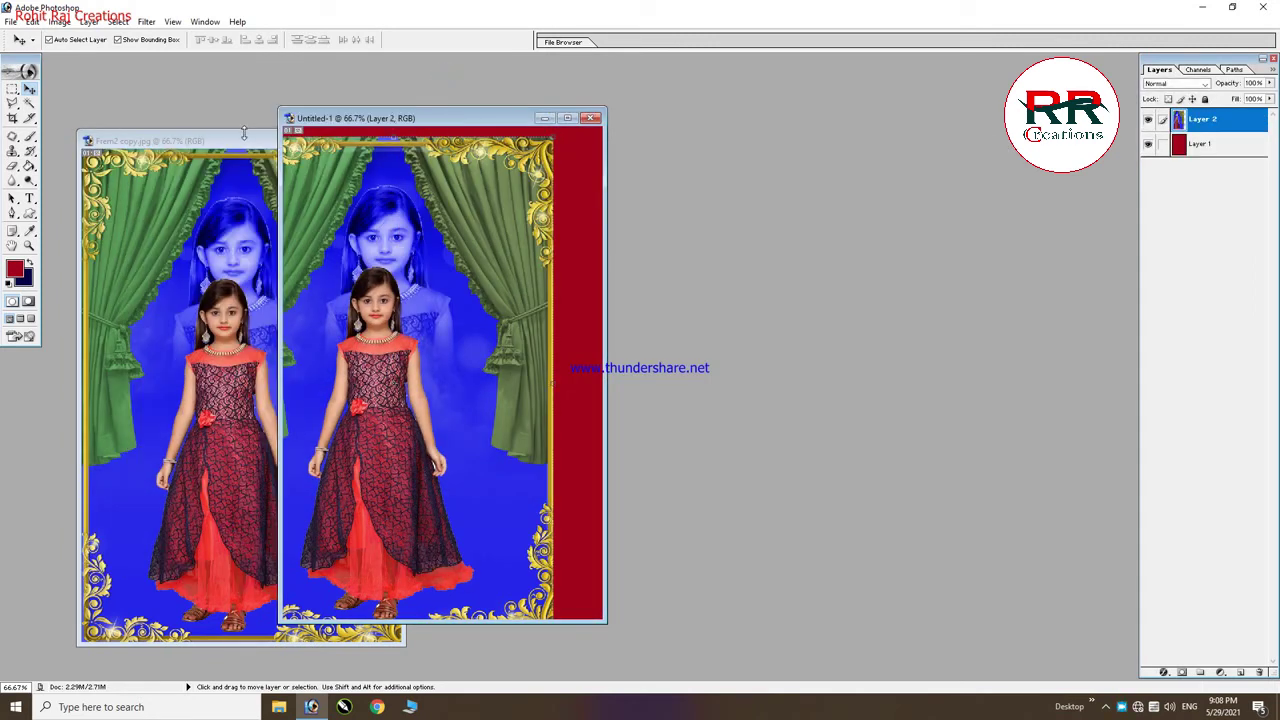
{"action": "left_click_drag", "start_coordinate": [383, 118], "coordinate": [562, 94]}
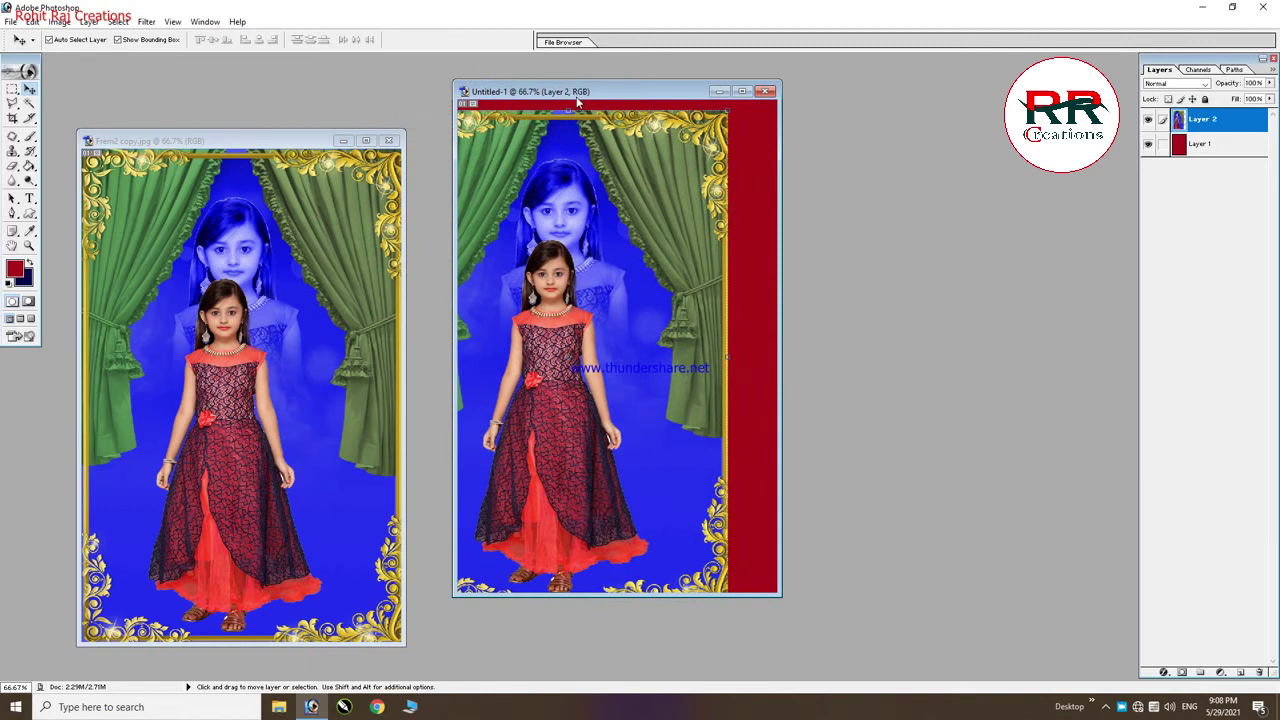
{"action": "left_click", "coordinate": [747, 92]}
{"action": "left_click_drag", "start_coordinate": [605, 207], "coordinate": [645, 203]}
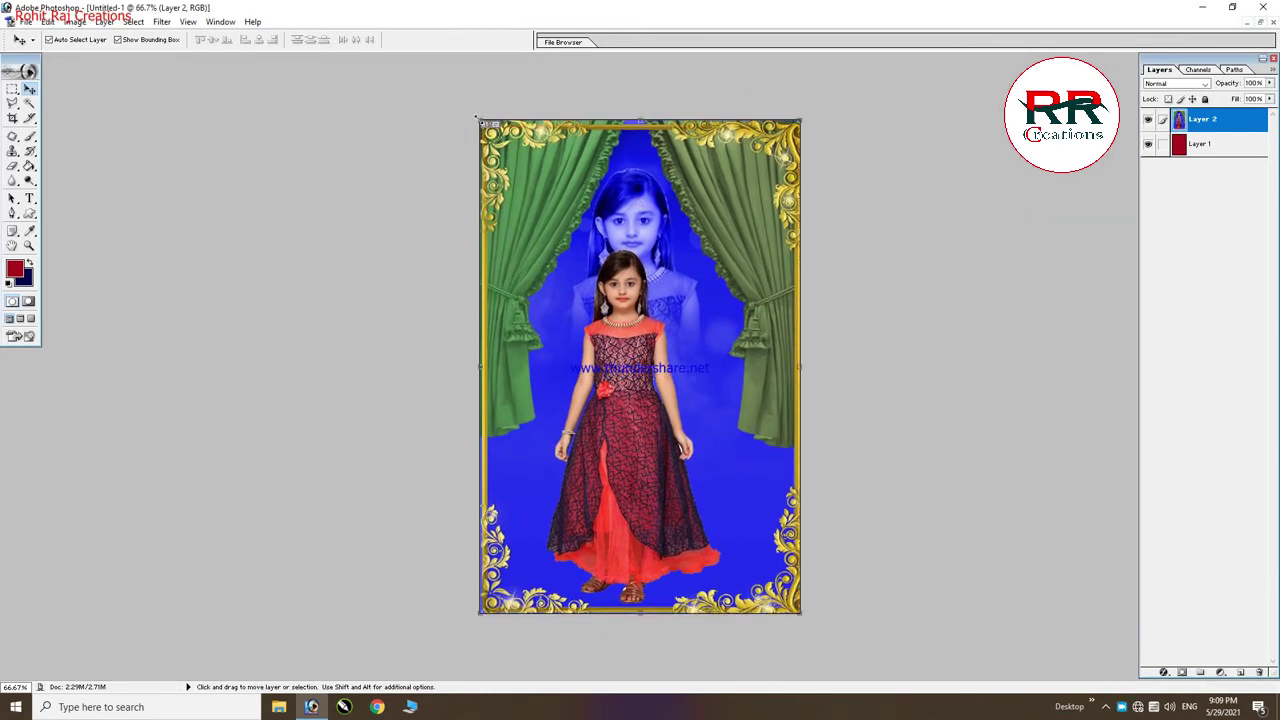
Scale the card picture to 98.4% so a thin maroon margin surrounds it.
{"action": "key", "text": "ctrl+t"}
{"action": "left_click_drag", "start_coordinate": [480, 121], "coordinate": [486, 129]}
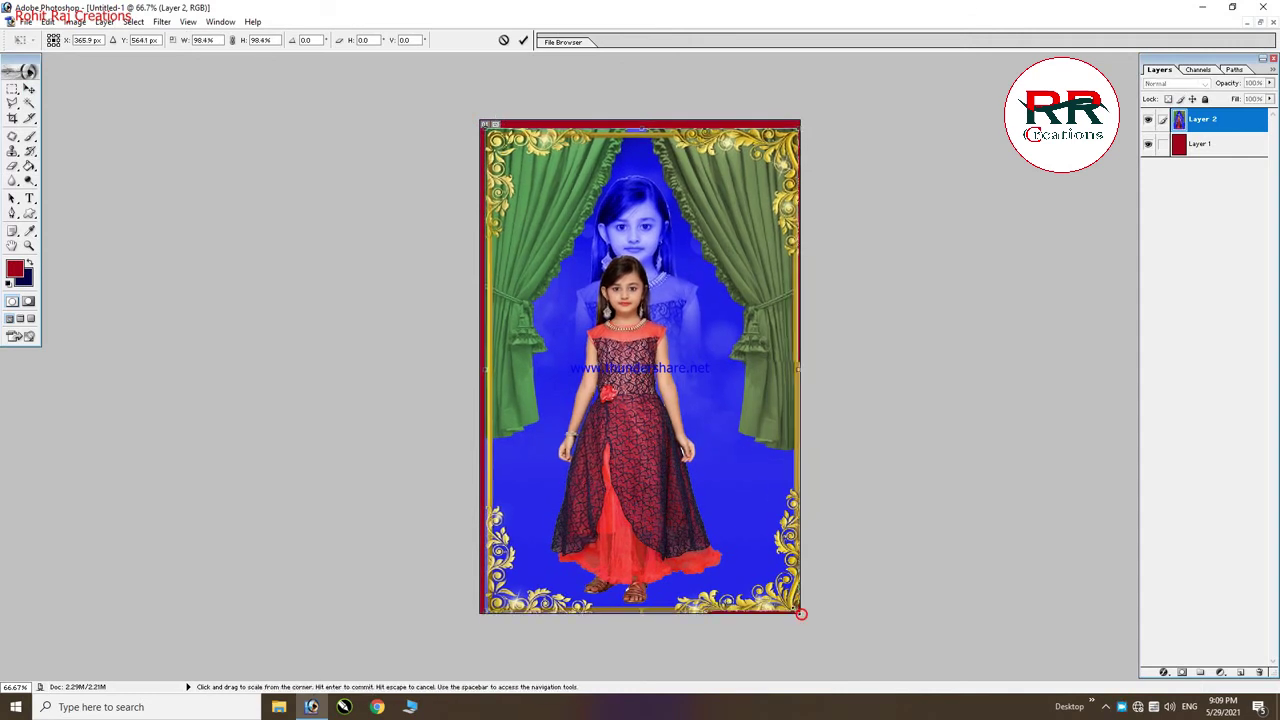
{"action": "left_click_drag", "start_coordinate": [801, 614], "coordinate": [792, 605]}
{"action": "key", "text": "Return"}
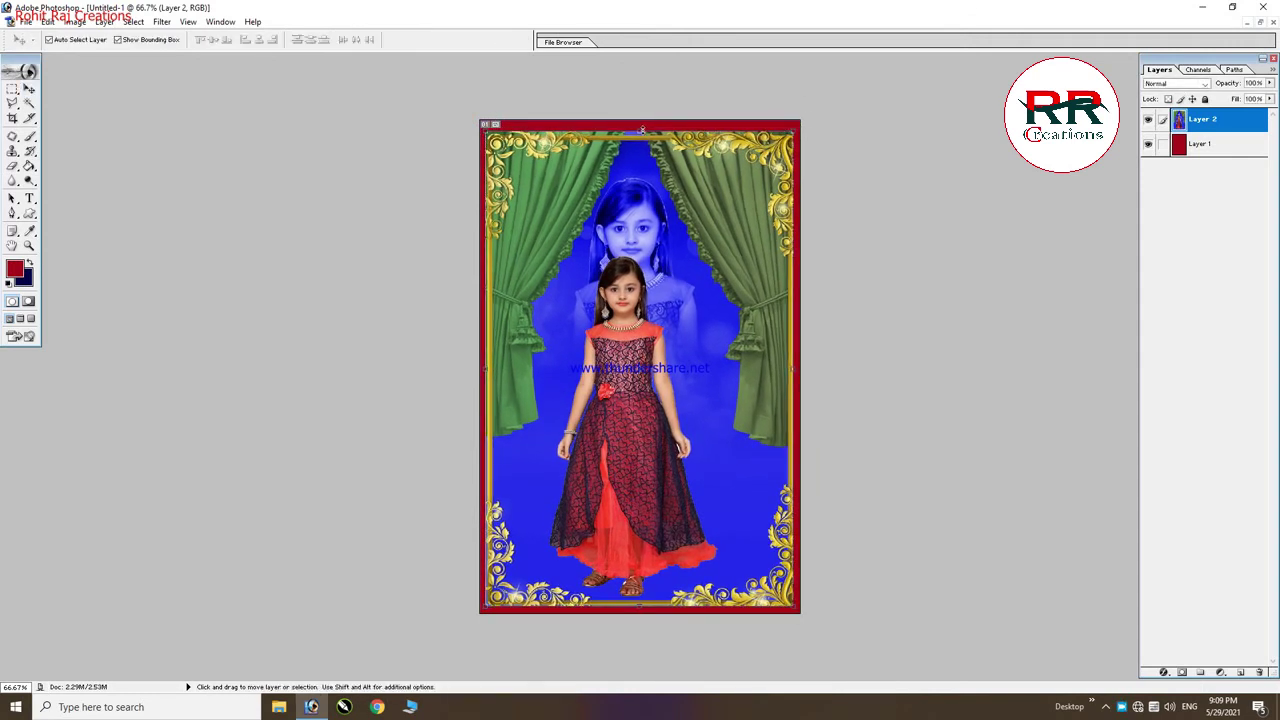
Give Layer 2 a white Stroke layer style positioned Inside.
{"action": "key", "text": "h"}
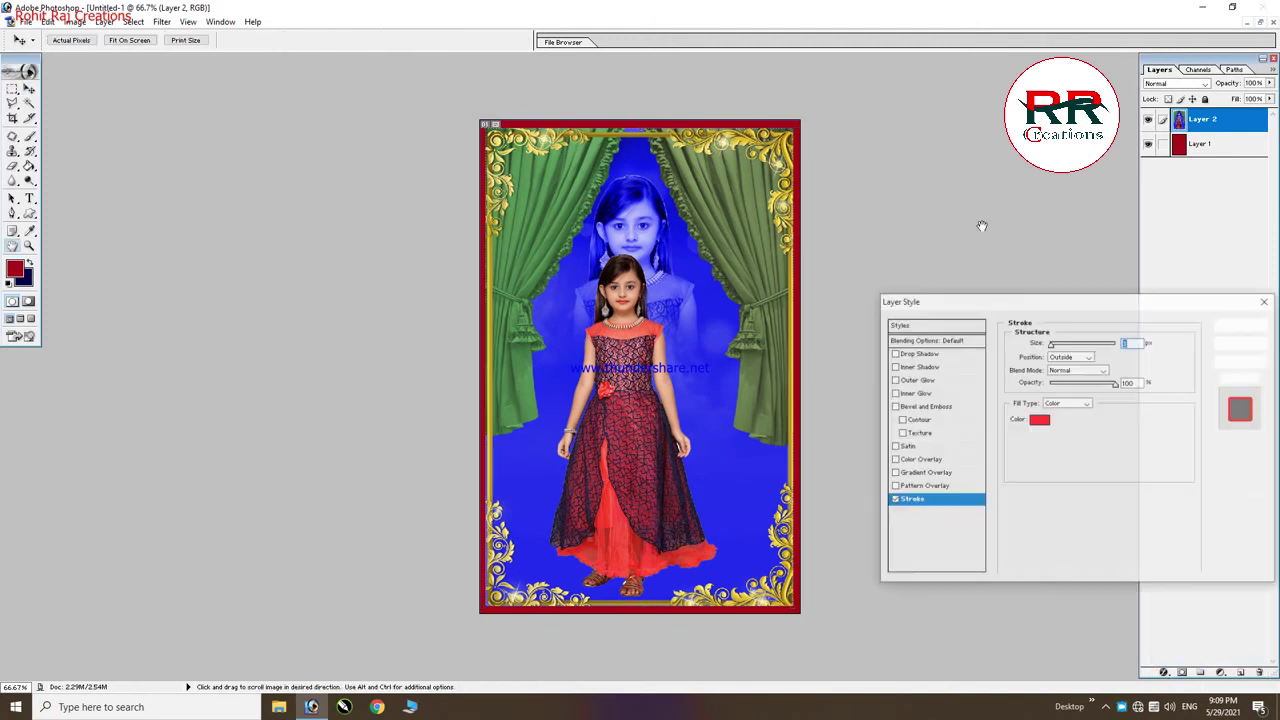
{"action": "left_click", "coordinate": [1039, 419]}
{"action": "left_click", "coordinate": [1118, 251]}
{"action": "left_click", "coordinate": [1075, 356]}
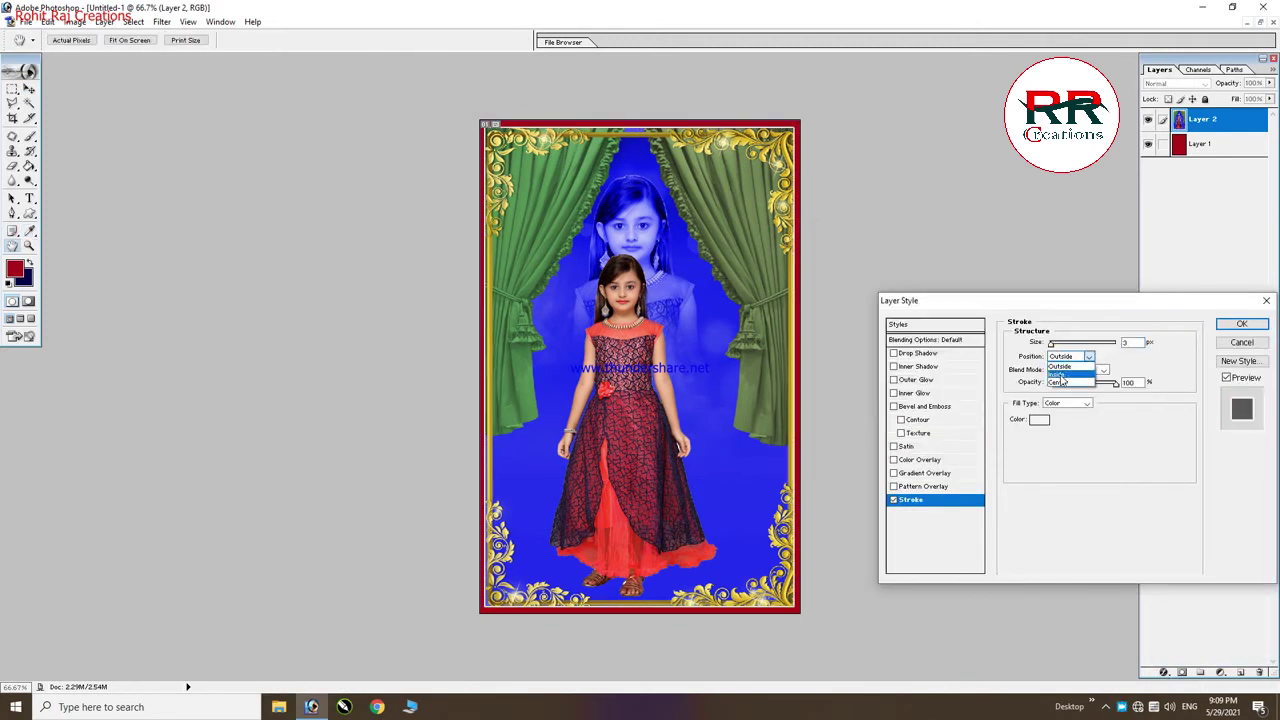
{"action": "left_click", "coordinate": [1250, 326]}
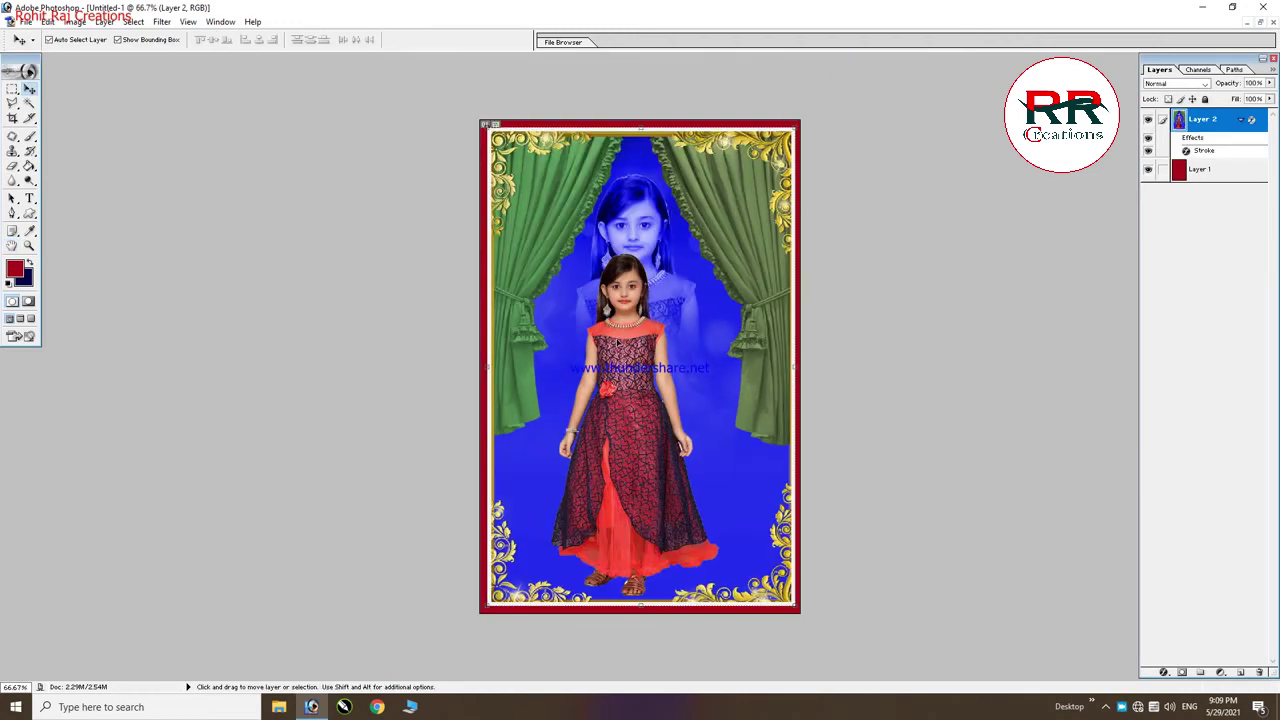